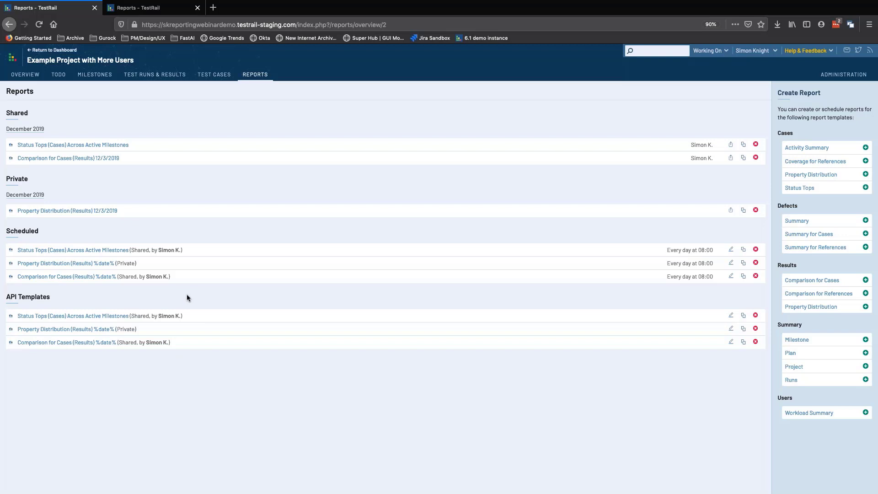
Review the settings of the Status Tops (Cases) Across Active Milestones API template, including access, scheduling and email options, and return to the reports overview
left_click(101, 318)
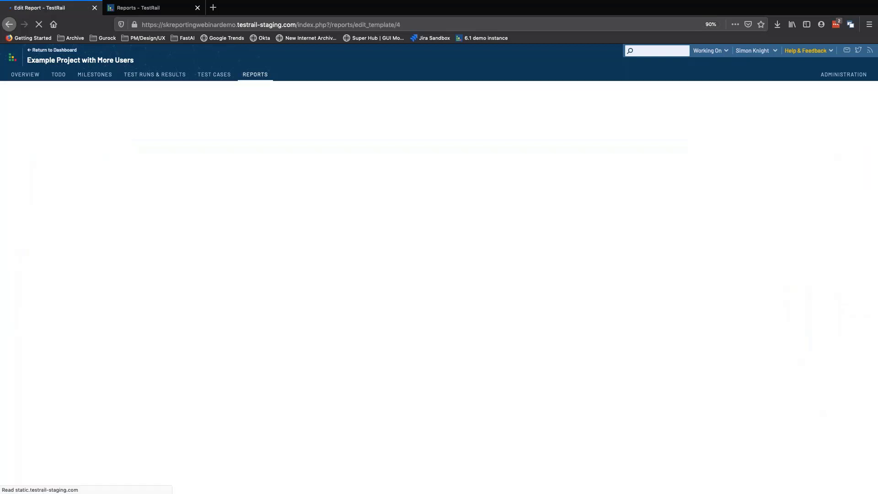
scroll(386, 270, "down", 15)
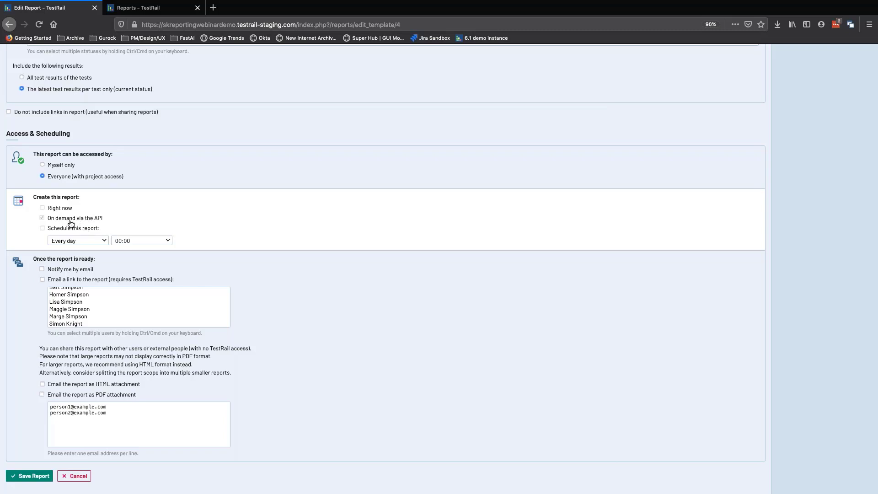
scroll(71, 224, "up", 10)
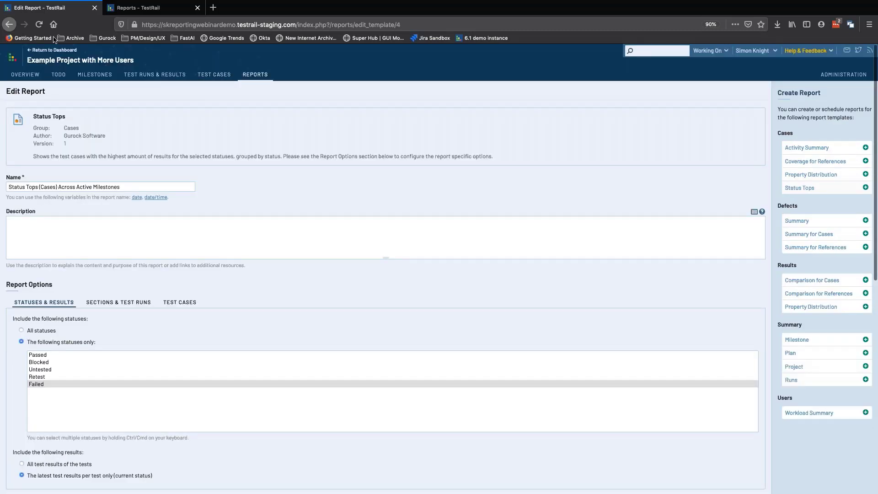
scroll(186, 122, "down", 3)
scroll(185, 123, "up", 3)
scroll(219, 166, "down", 3)
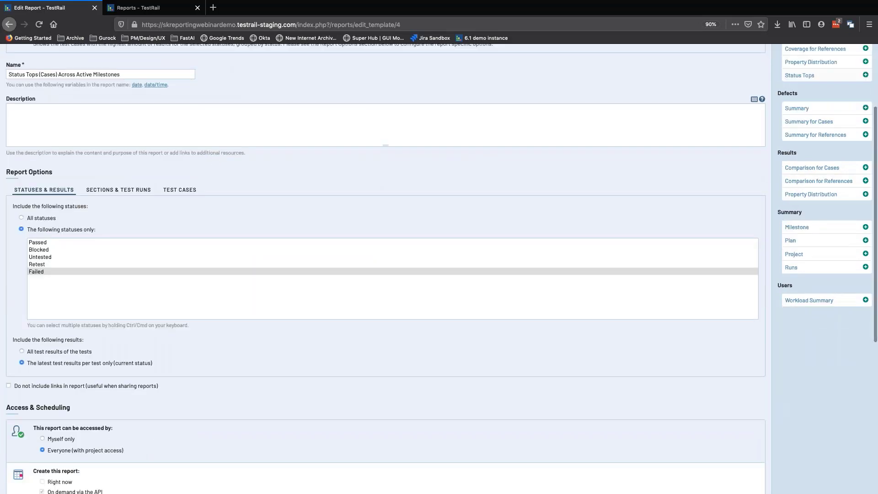
scroll(186, 266, "down", 5)
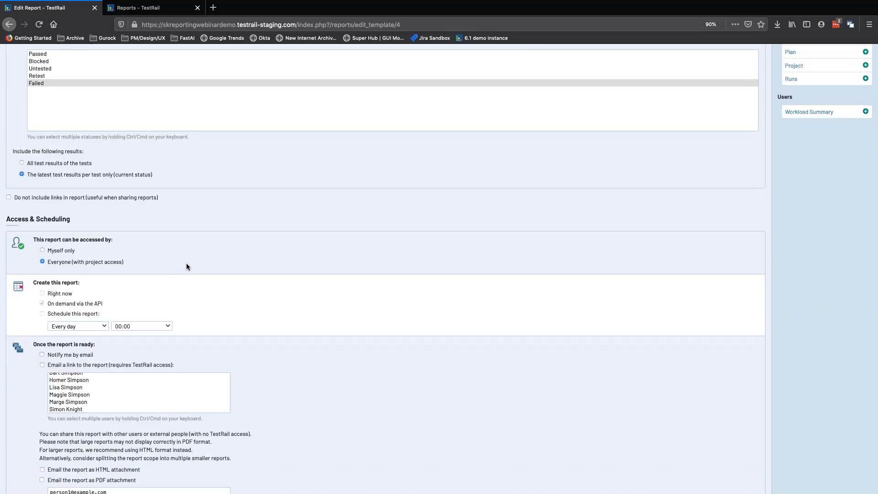
scroll(186, 263, "down", 3)
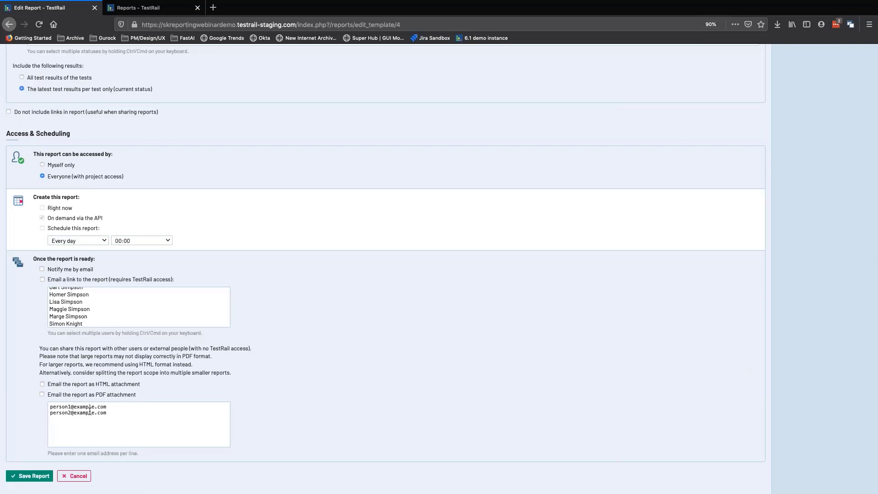
scroll(340, 363, "up", 10)
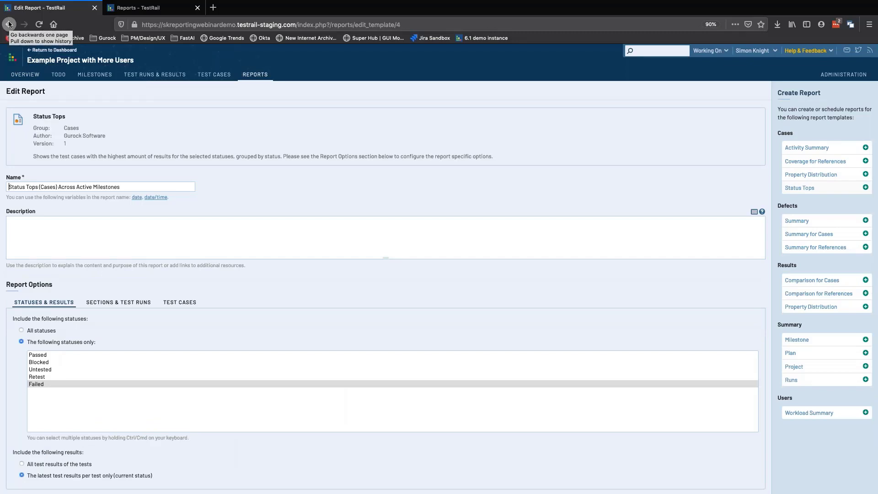
left_click(9, 25)
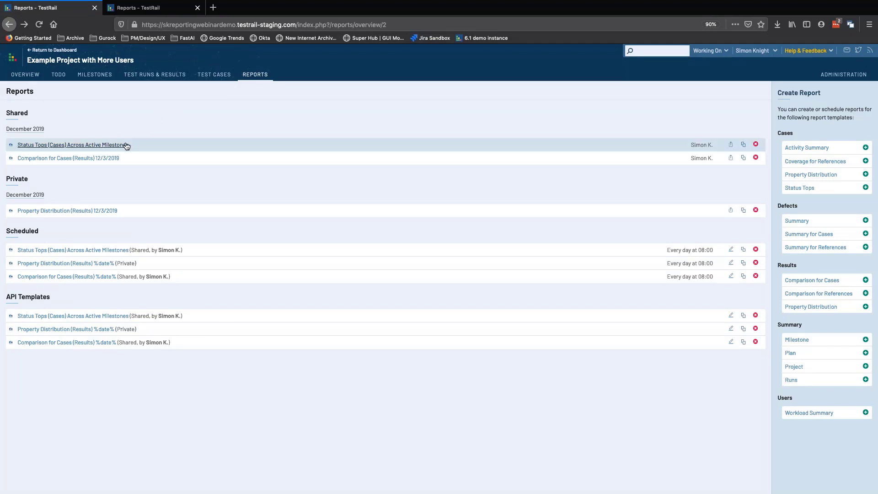
Open the shared Status Tops (Cases) Across Active Milestones report in a separate tab and inspect its sharing and download options
middle_click(74, 145)
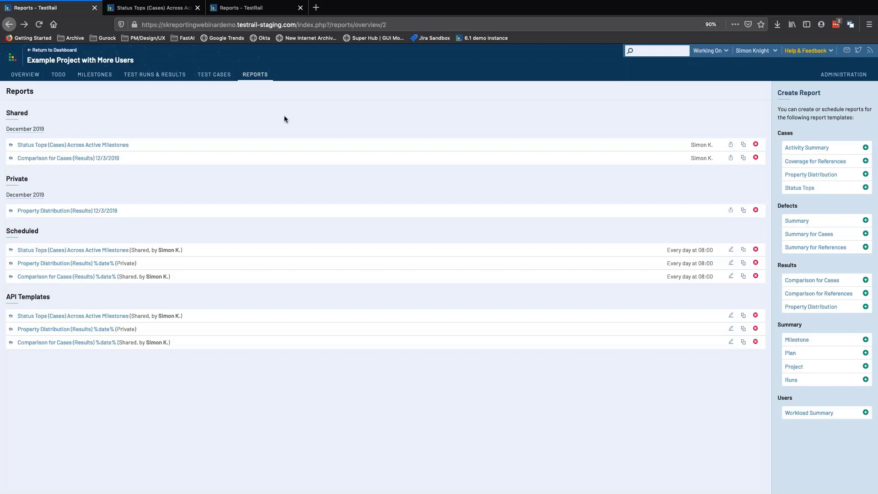
left_click(185, 8)
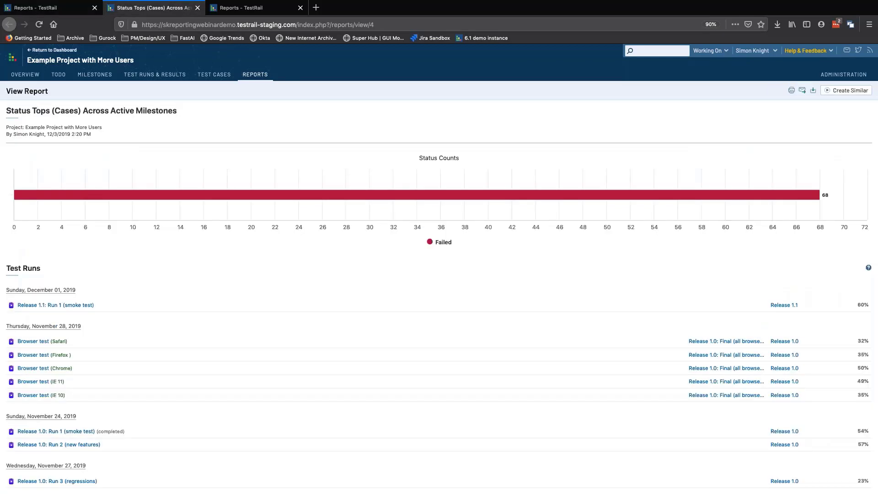
left_click(802, 91)
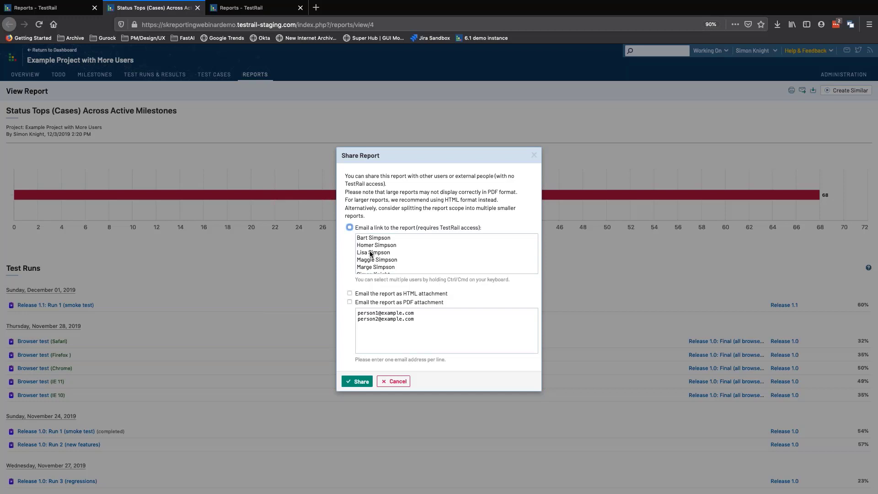
scroll(371, 256, "down", 1)
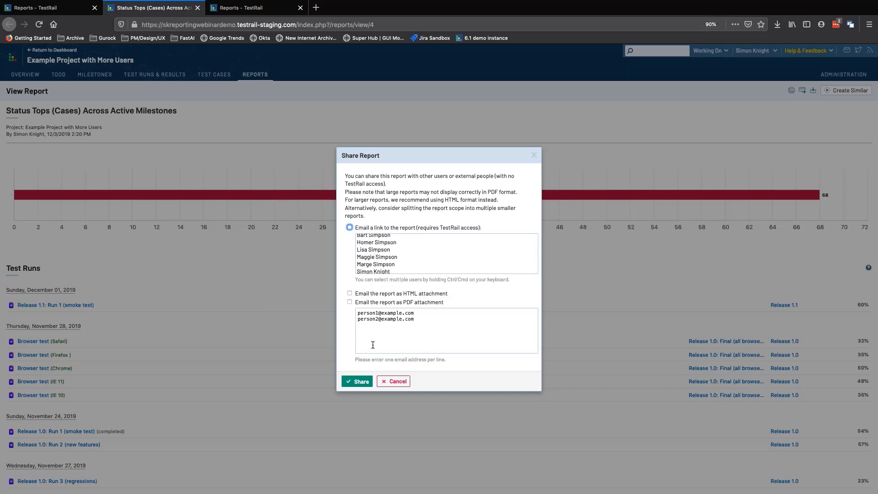
left_click(392, 382)
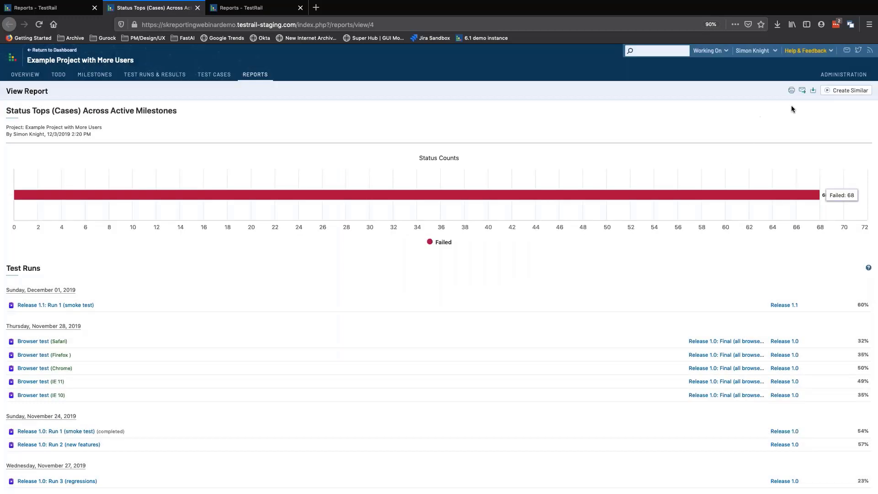
left_click(813, 91)
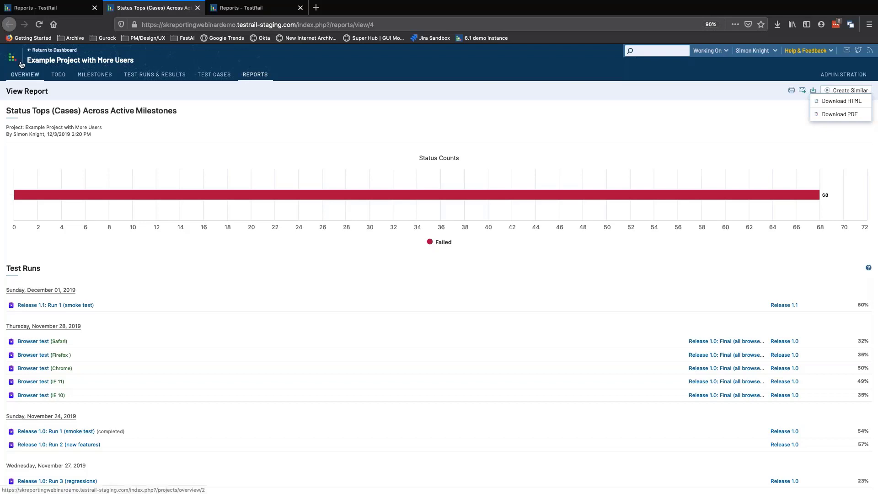
Return to the reports overview, start a new Runs summary report and check the date variable in its name
left_click(40, 9)
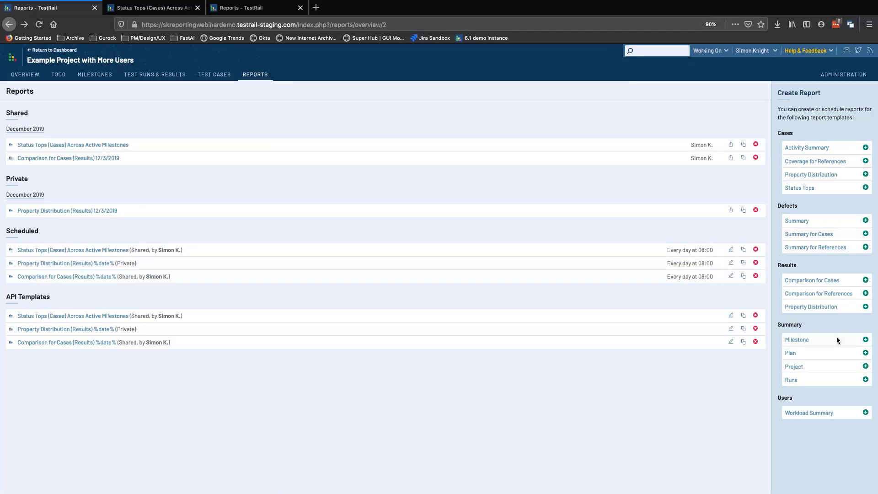
left_click(866, 380)
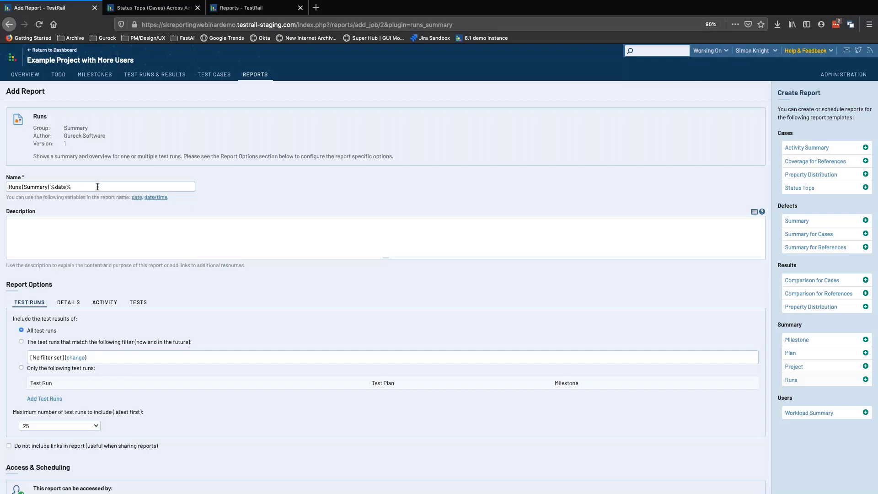
double_click(61, 188)
left_click_drag(72, 187, 49, 188)
left_click(128, 237)
Open the report's test run filter and set its Completed On condition to Last week
scroll(128, 237, "down", 2)
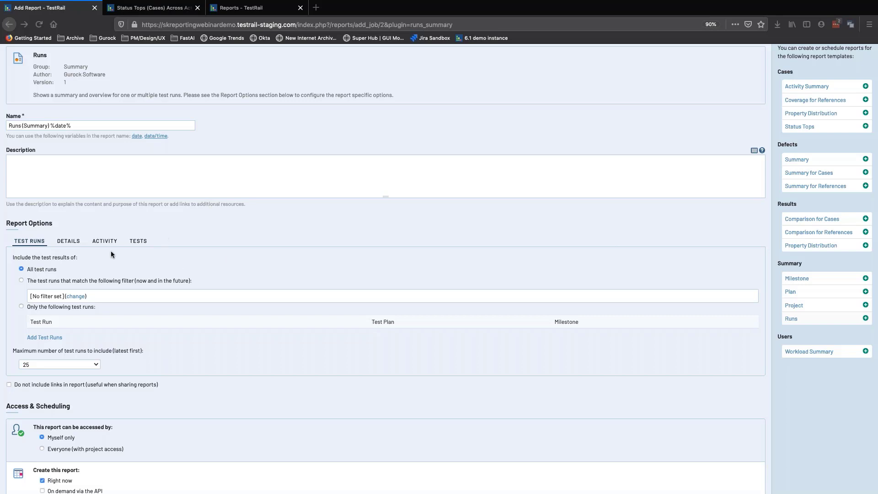
scroll(143, 281, "down", 3)
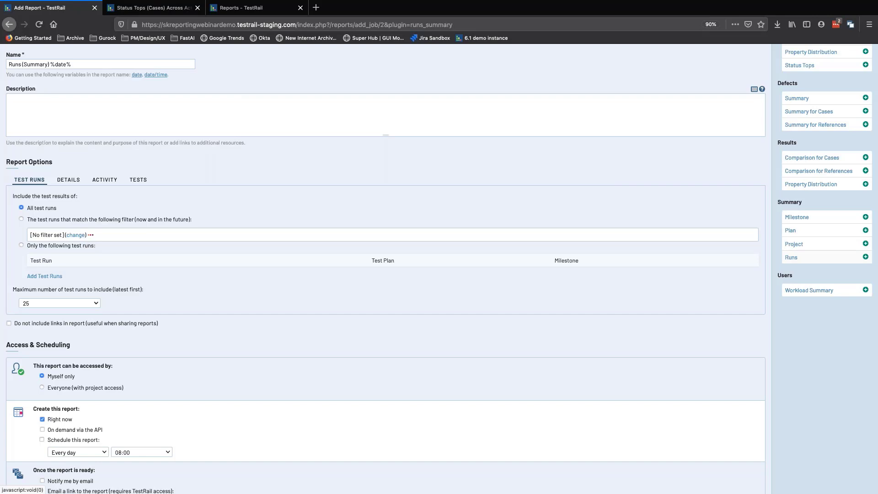
left_click(75, 235)
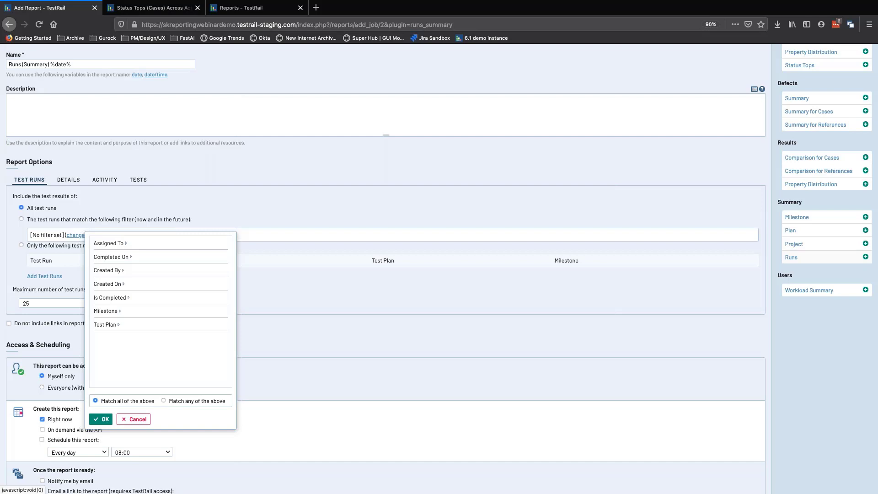
left_click(117, 259)
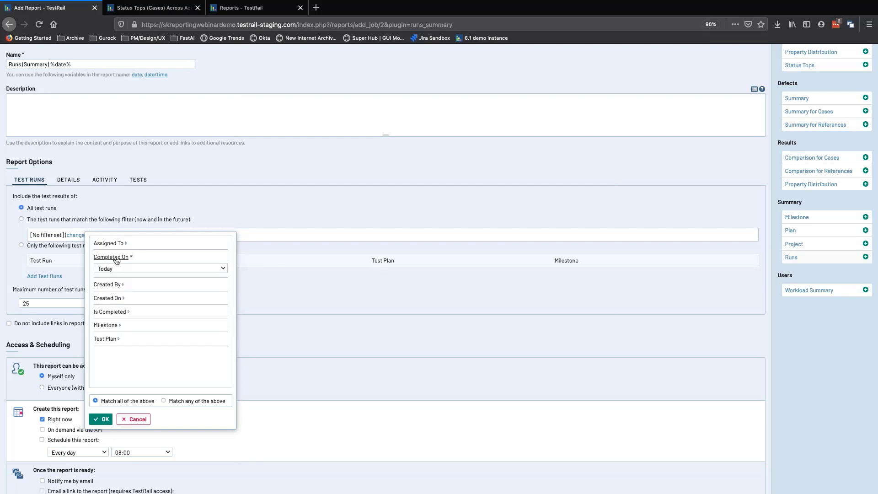
left_click(136, 268)
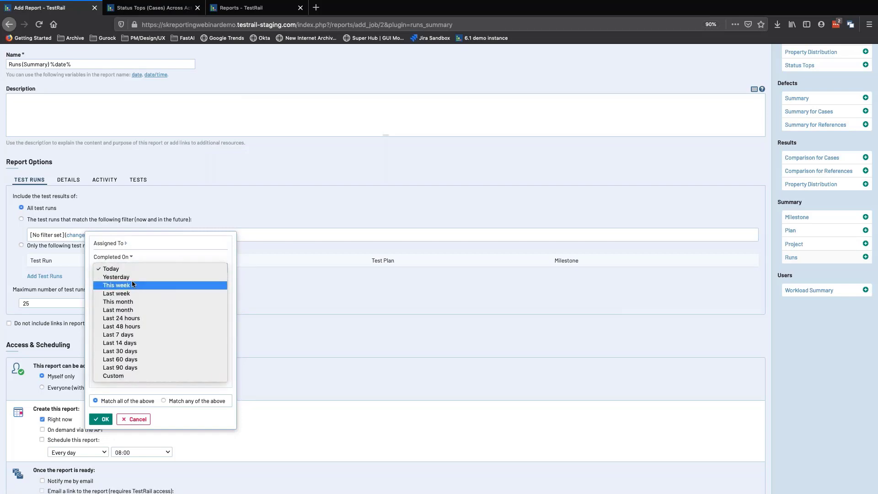
left_click(133, 293)
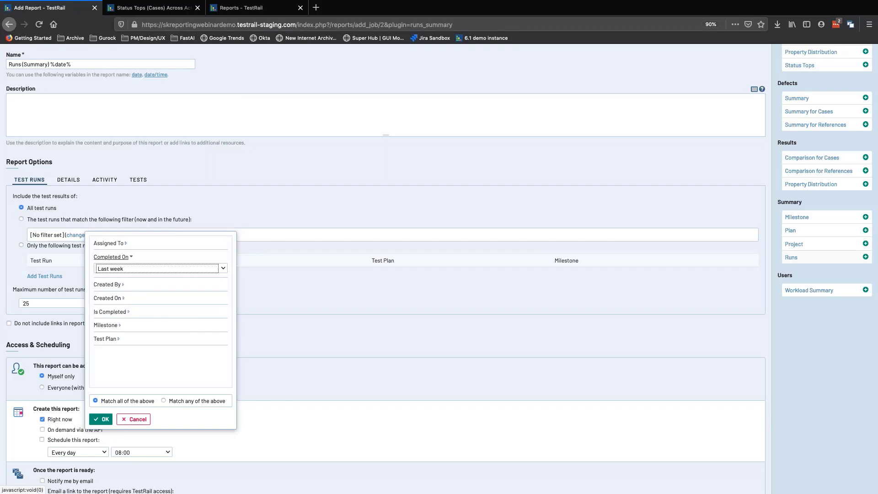
Add the first named user as the filter's Assigned To condition, apply it, and limit the report to test runs matching the filter
left_click(110, 243)
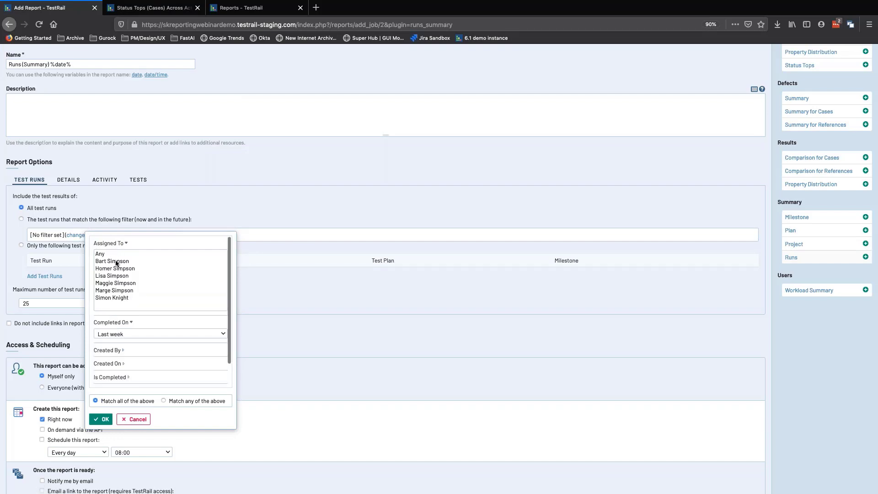
left_click(118, 262)
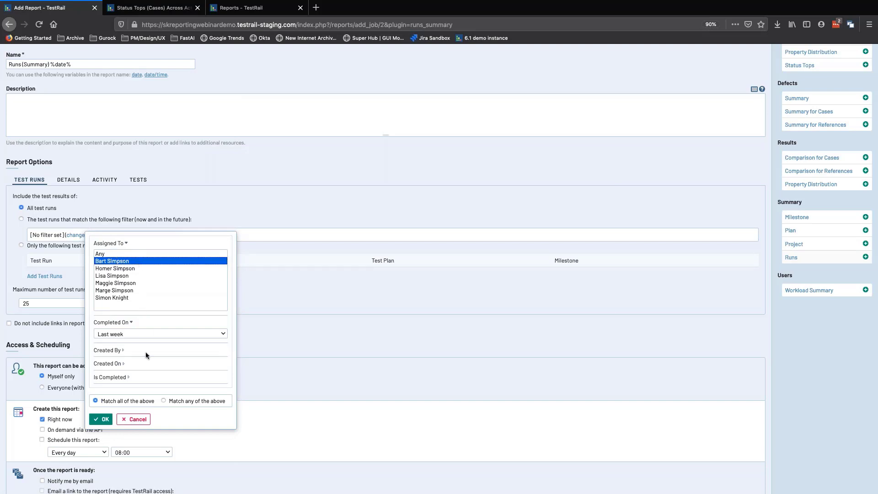
scroll(146, 352, "down", 1)
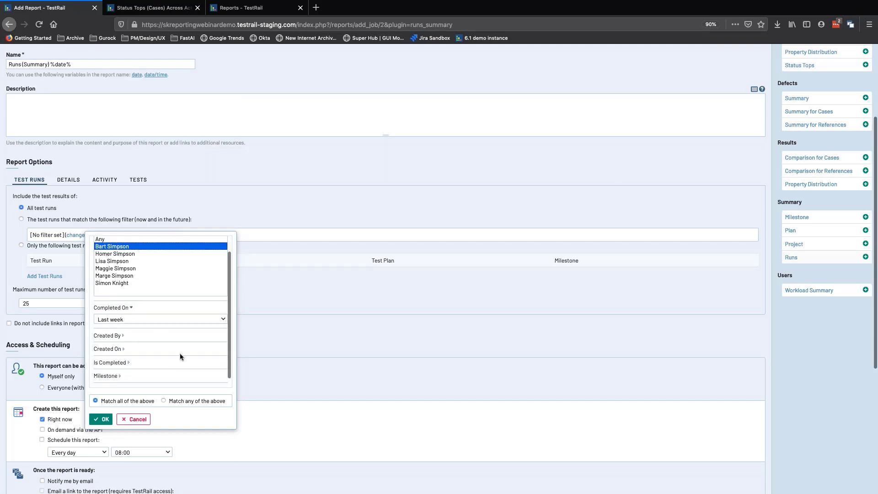
left_click(103, 418)
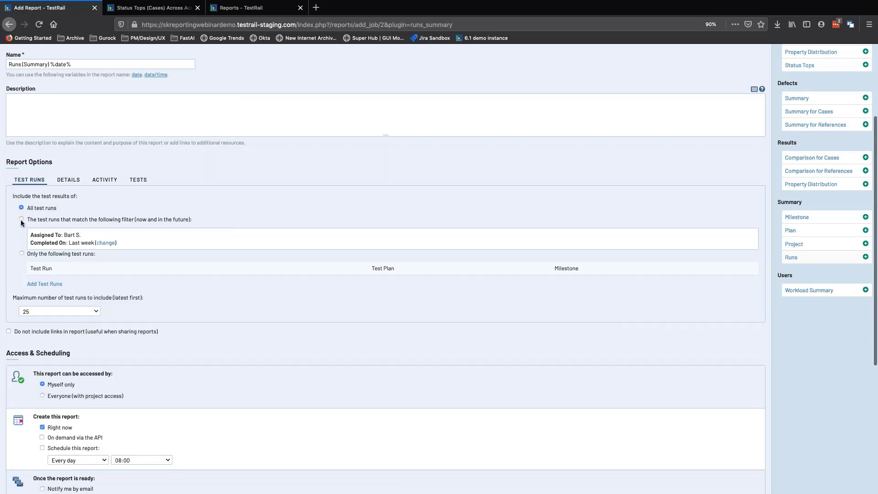
left_click(21, 220)
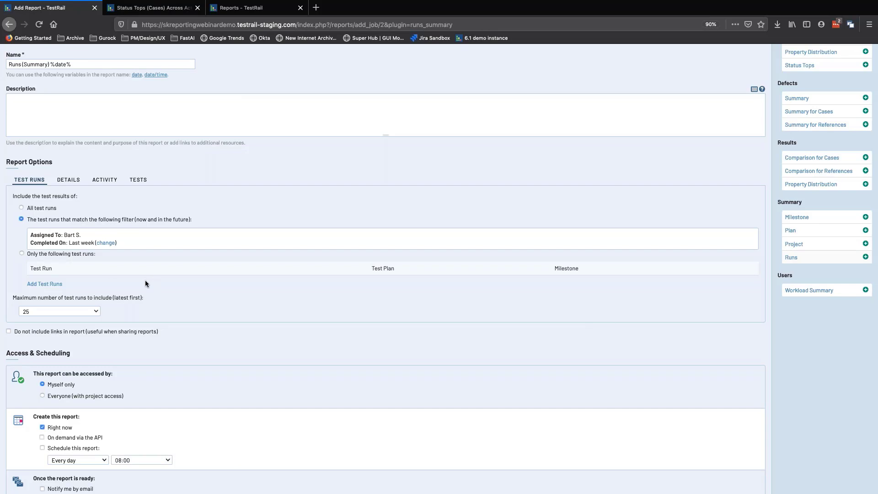
Browse the test runs available for individual inclusion in the report and close the selection without adding any
left_click(45, 284)
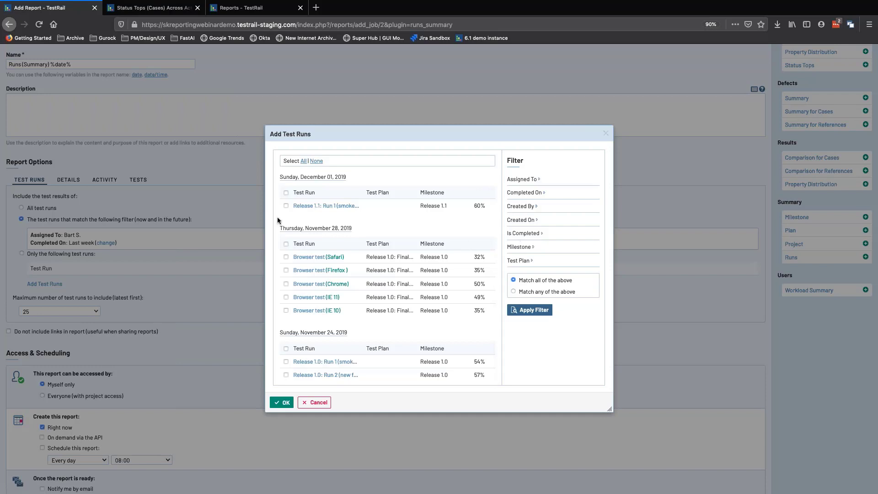
scroll(311, 170, "down", 4)
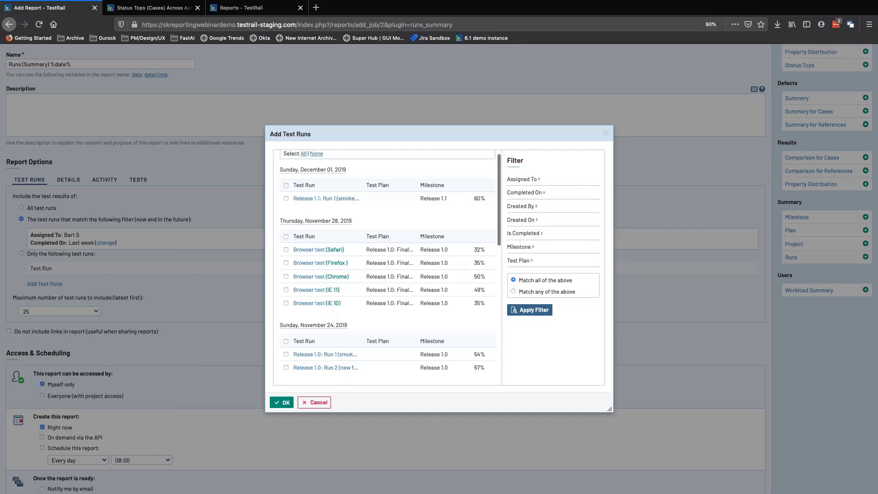
scroll(316, 228, "down", 5)
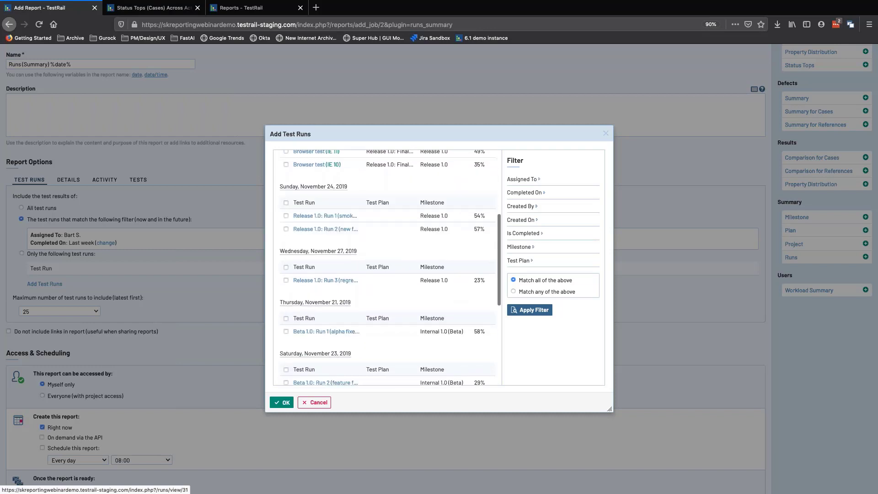
scroll(315, 229, "up", 3)
scroll(313, 233, "up", 6)
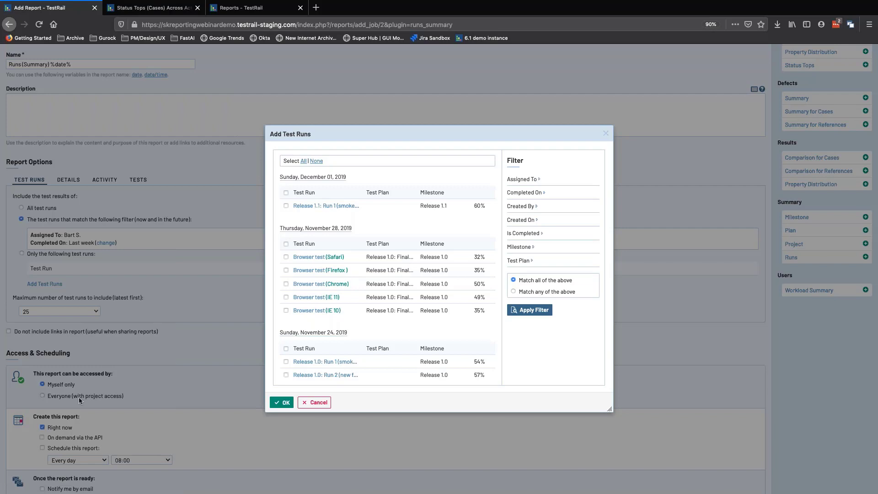
left_click(319, 403)
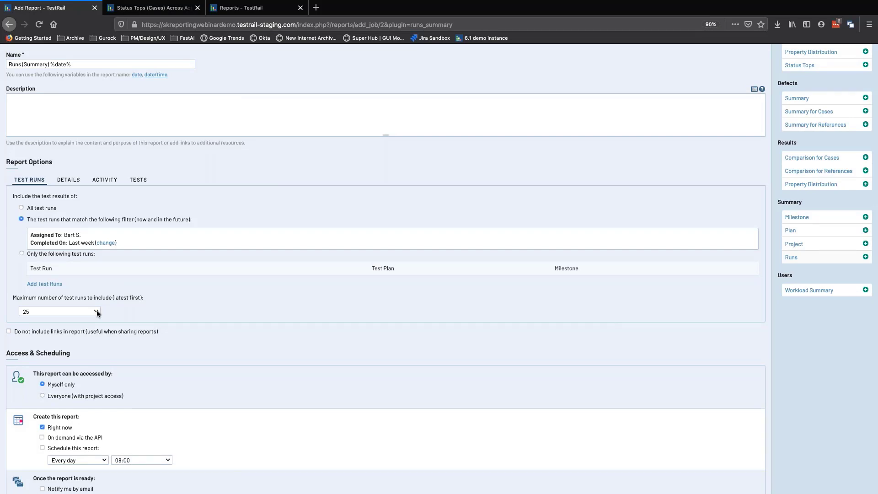
Inspect the available choices for the maximum number of test runs to include, leaving the setting as it is
left_click(69, 311)
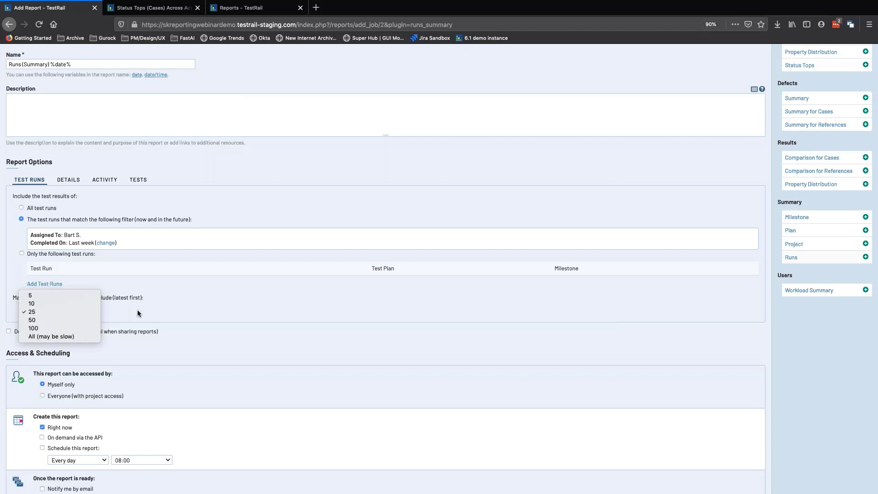
left_click(116, 309)
left_click(63, 311)
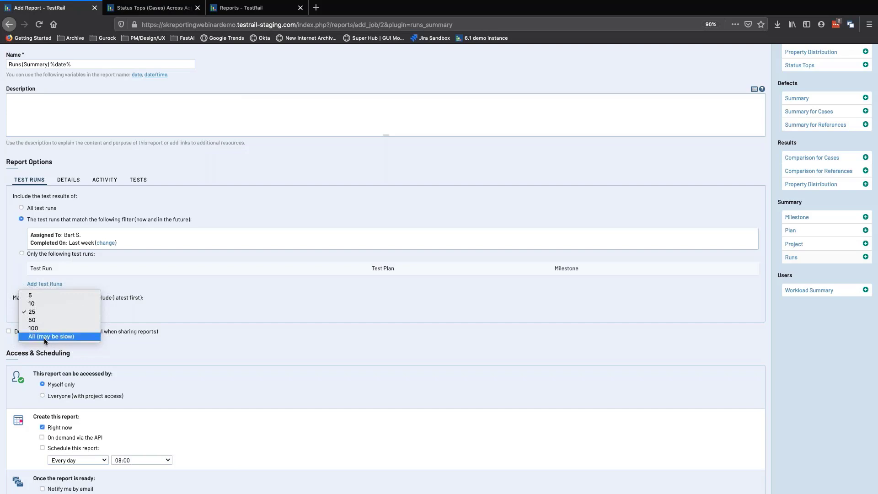
left_click(122, 310)
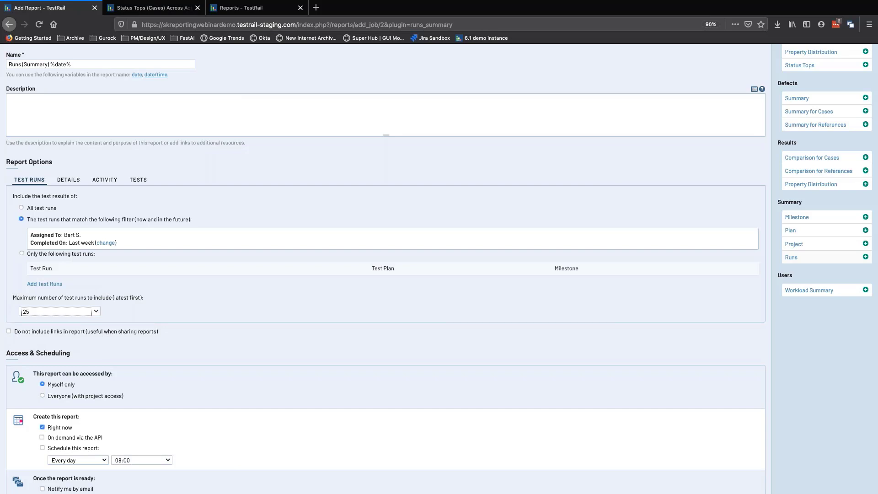
Look over the report's detail sections and the time frame choices for its activity, leaving both as they are
left_click(69, 179)
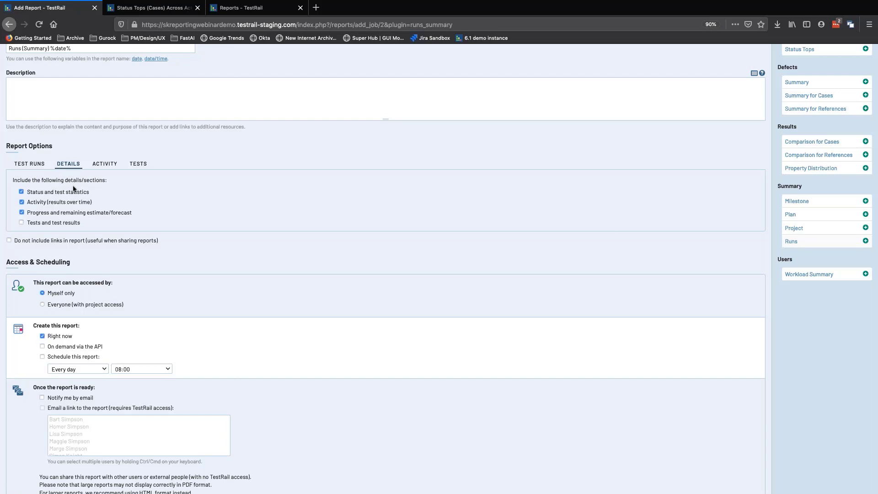
left_click(39, 165)
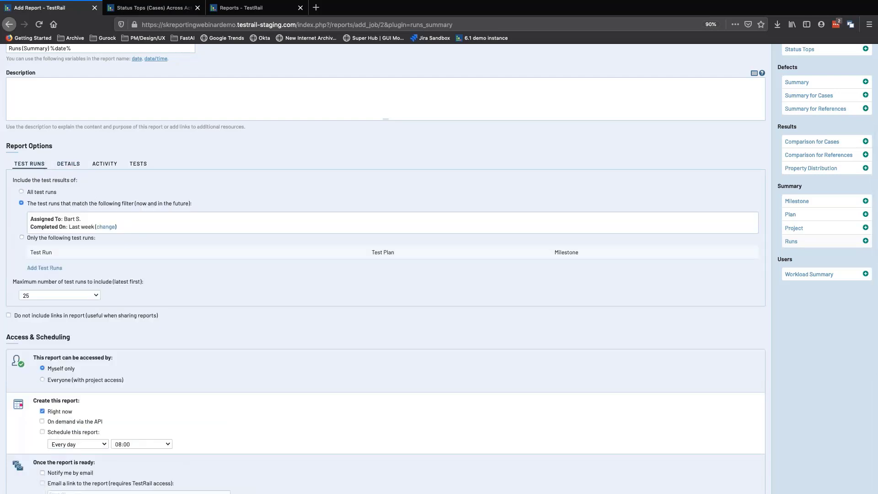
scroll(93, 344, "down", 1)
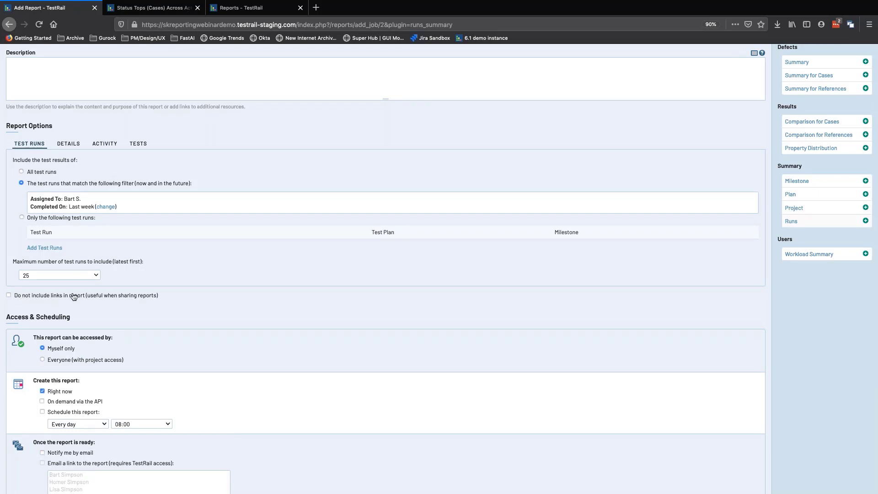
left_click(68, 146)
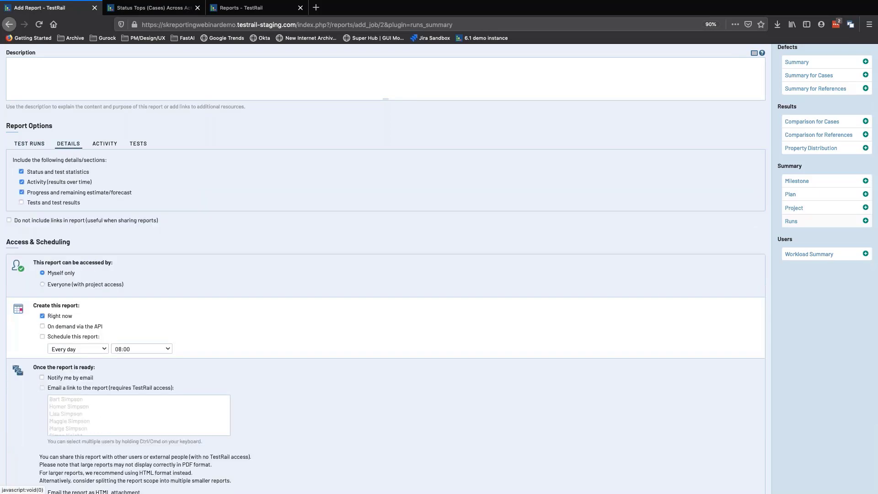
left_click(109, 142)
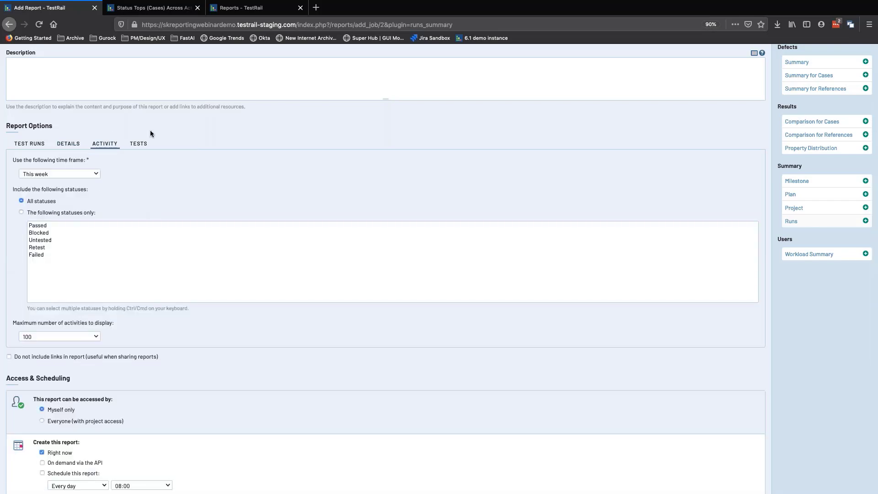
left_click(93, 178)
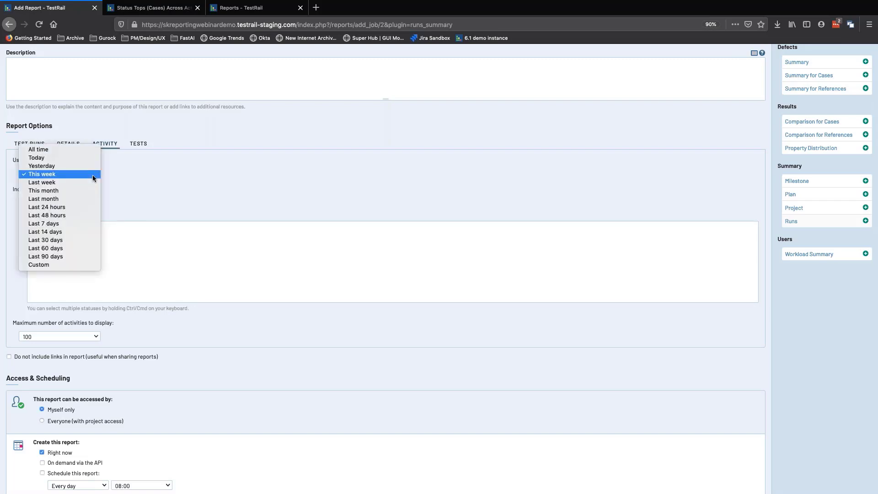
left_click(92, 175)
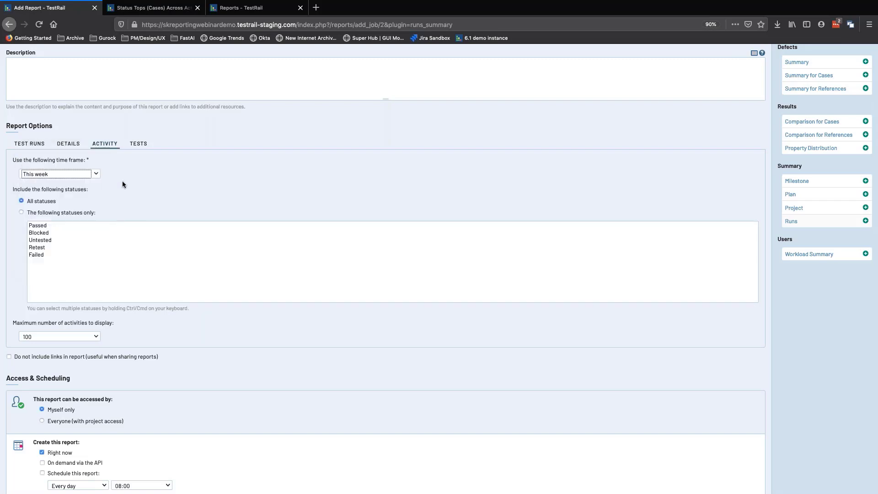
Compare the report's test run filter with its activity time frame and the detail sections it includes
left_click(40, 145)
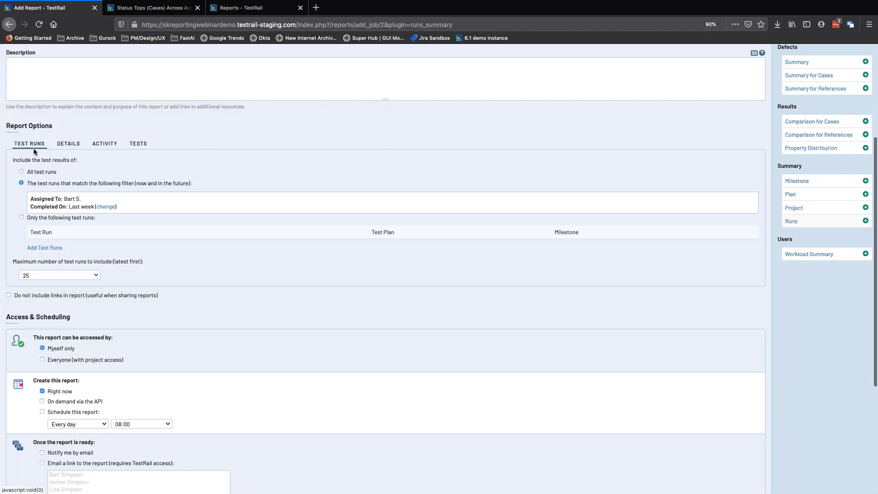
left_click(98, 147)
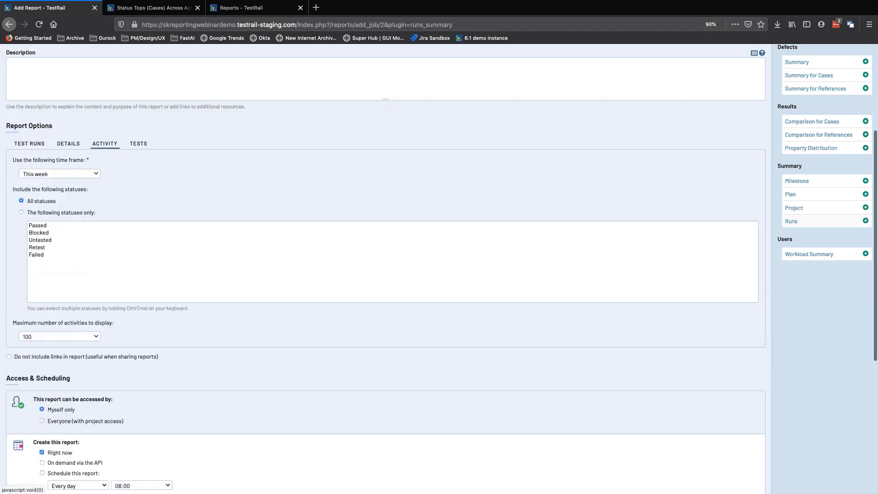
left_click(87, 176)
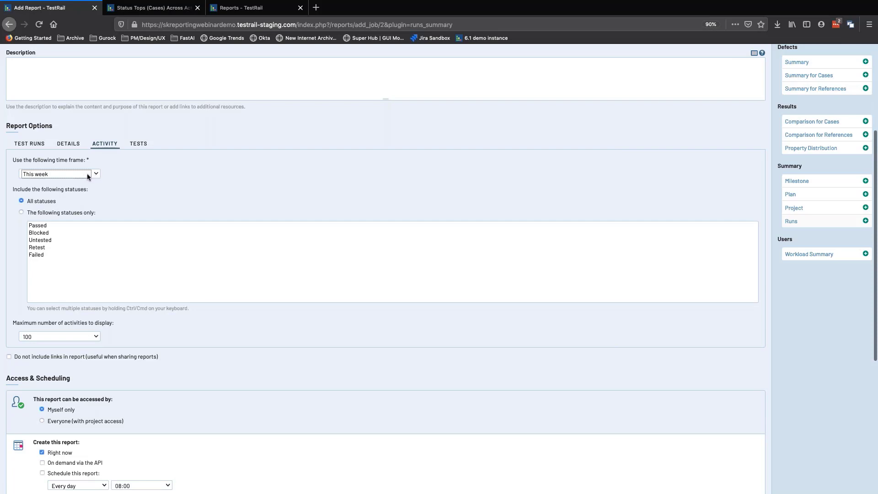
left_click(136, 182)
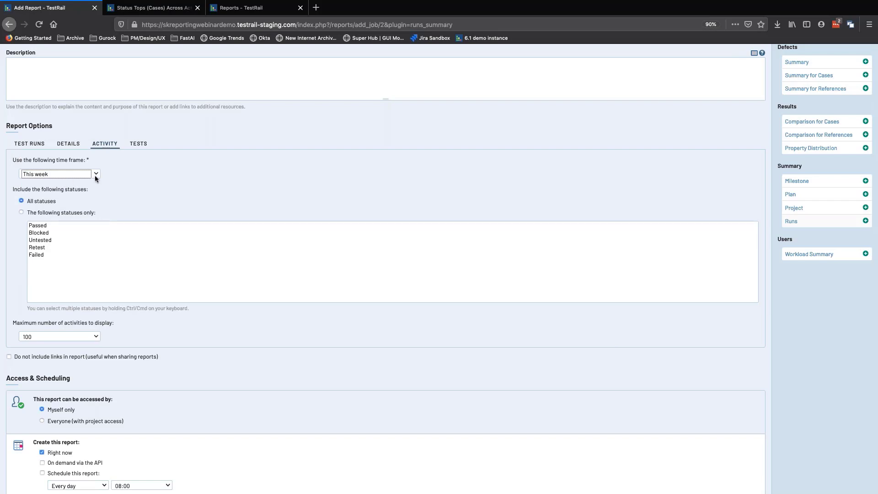
left_click(31, 143)
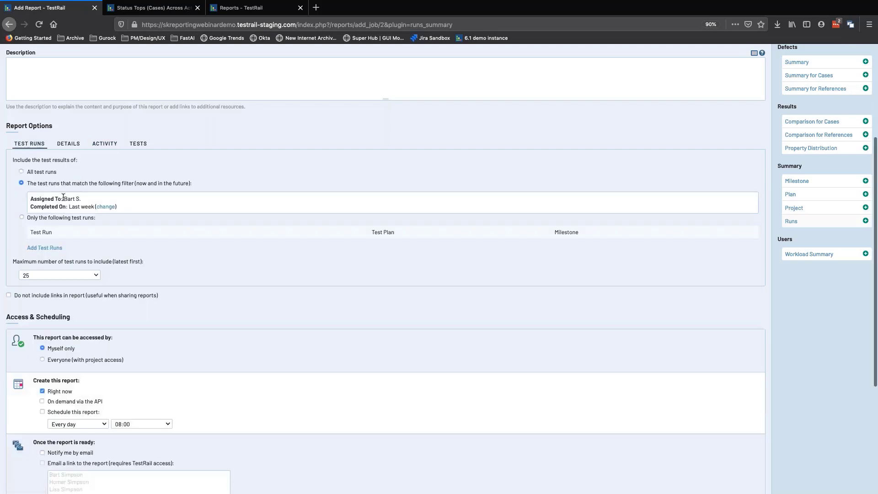
left_click(105, 144)
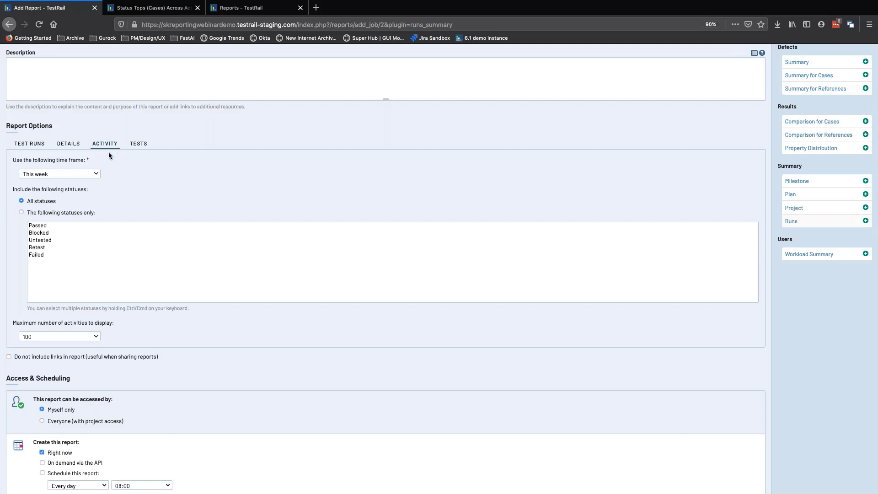
left_click(73, 146)
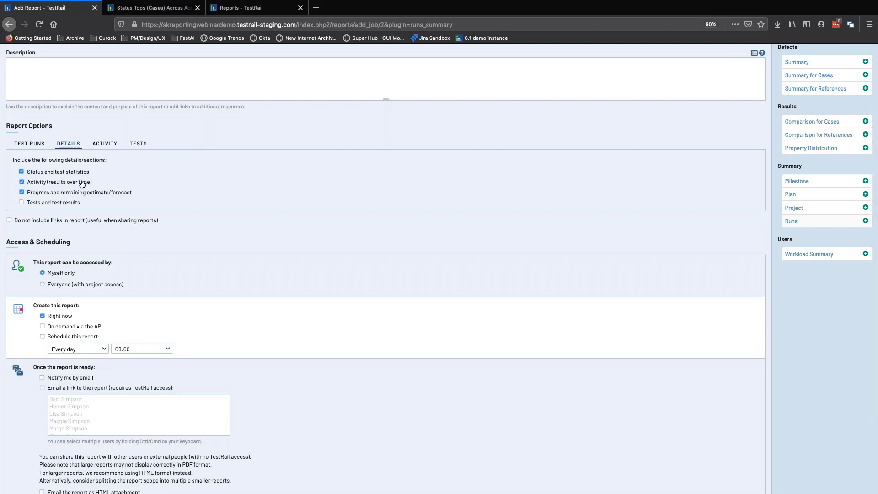
Check the choices for the maximum number of activities and limit the report's activity to the Failed status only
left_click(104, 145)
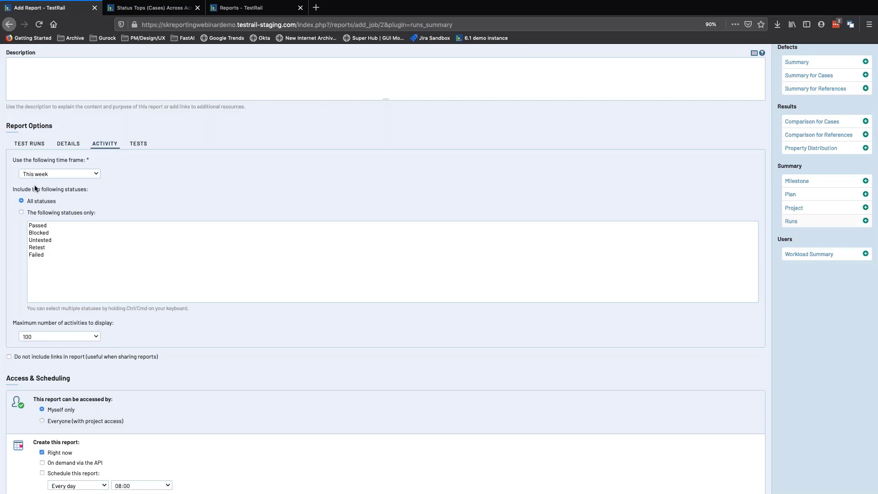
left_click(35, 335)
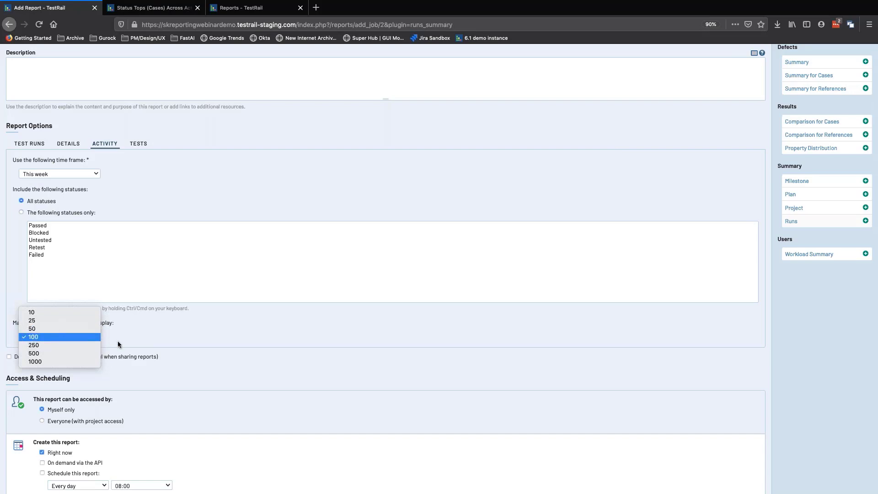
left_click(131, 333)
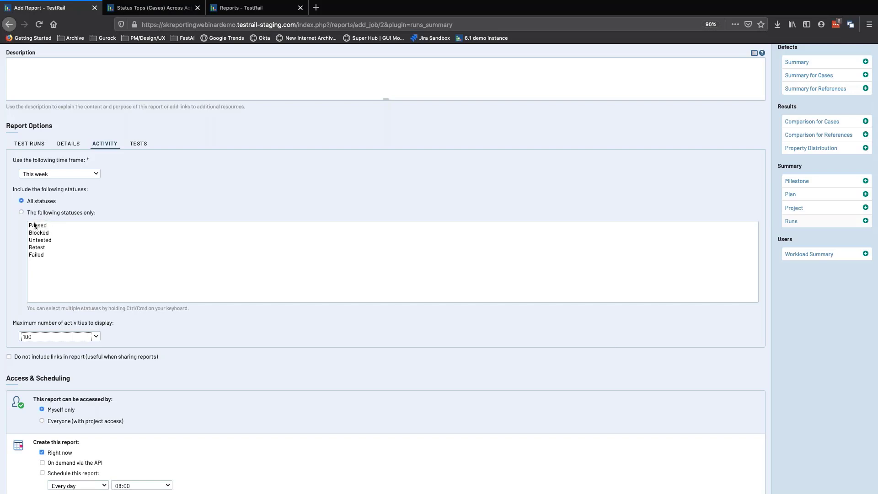
left_click(38, 255)
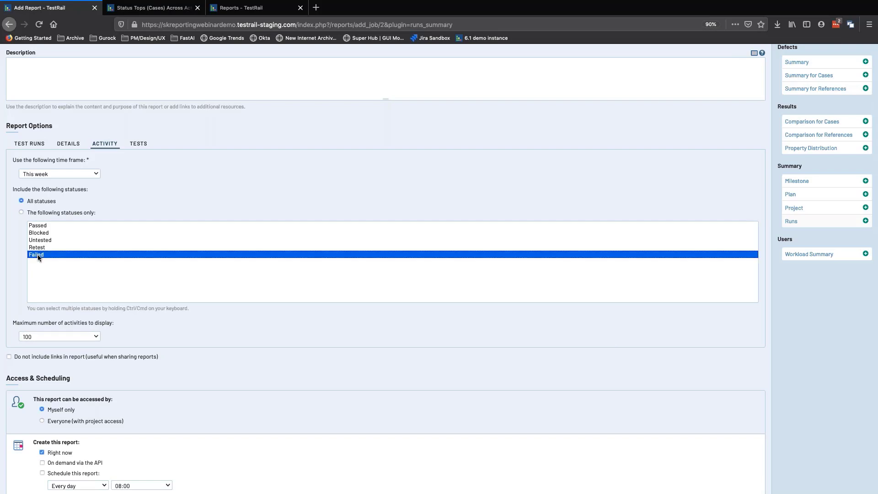
left_click(22, 212)
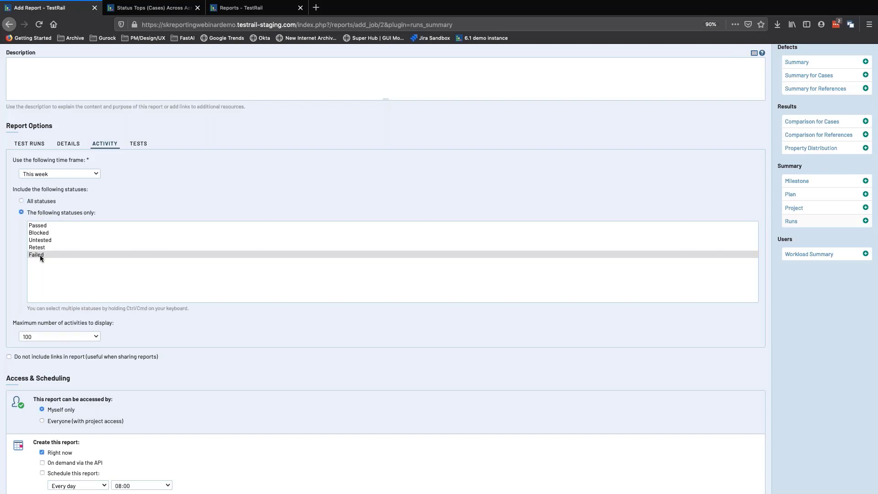
left_click(40, 255)
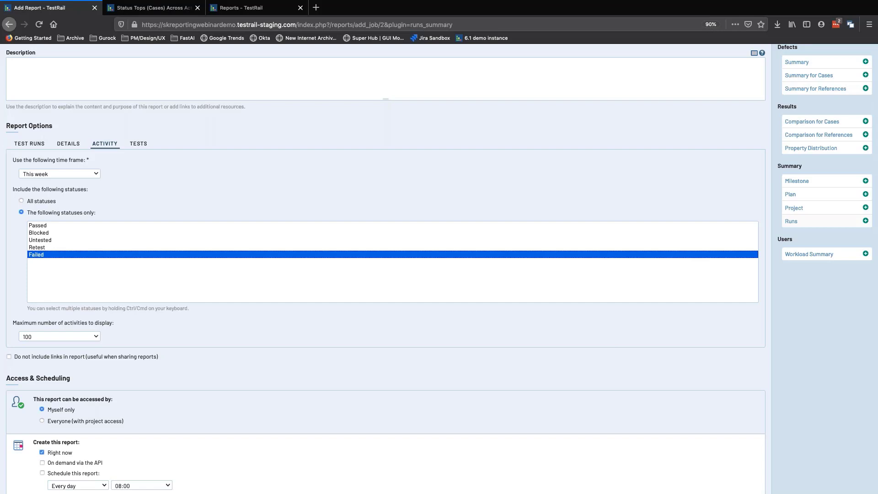
Review the report's test columns, access, scheduling and email options without changing them, and add the report
left_click(138, 144)
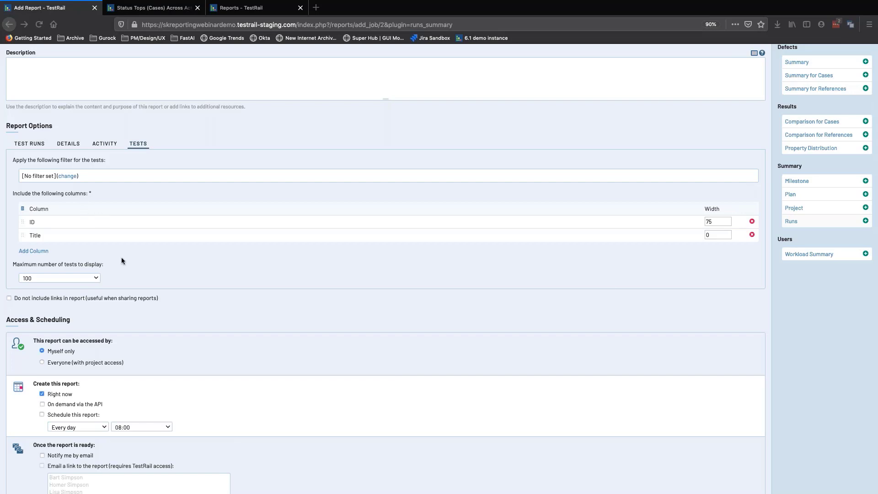
scroll(122, 259, "up", 2)
scroll(117, 339, "down", 5)
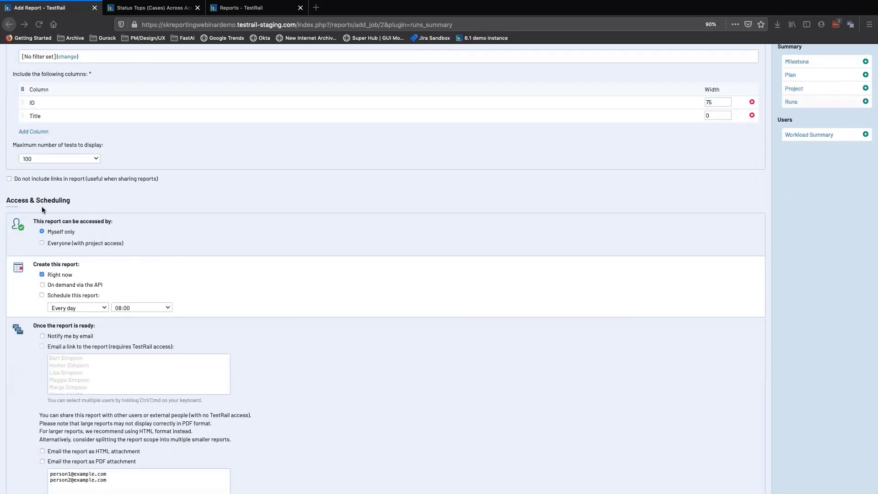
scroll(101, 210, "down", 2)
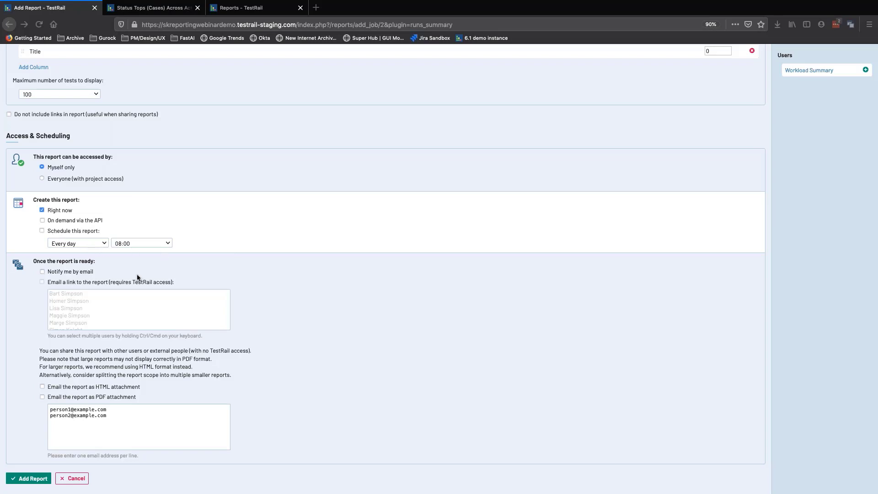
scroll(60, 292, "down", 1)
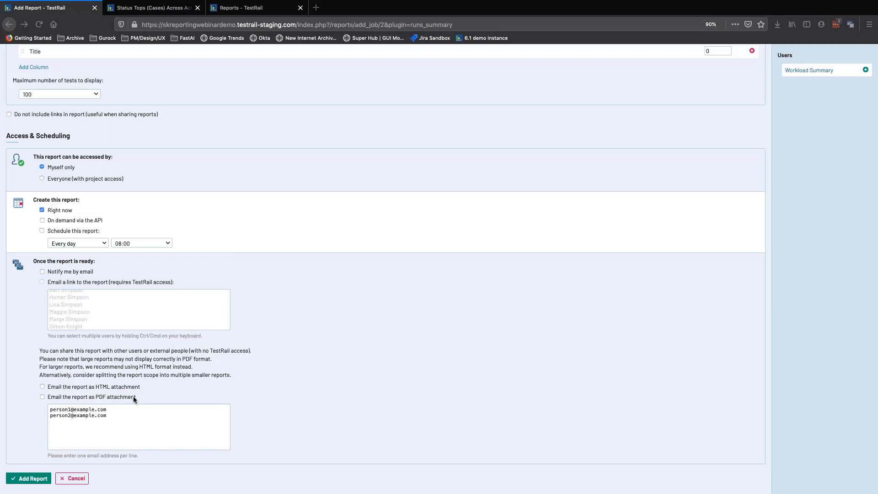
scroll(168, 402, "up", 3)
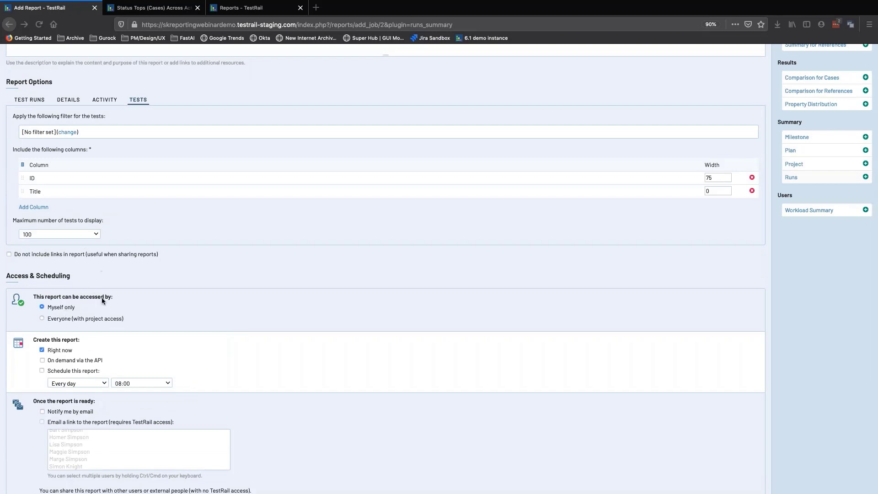
scroll(102, 297, "up", 4)
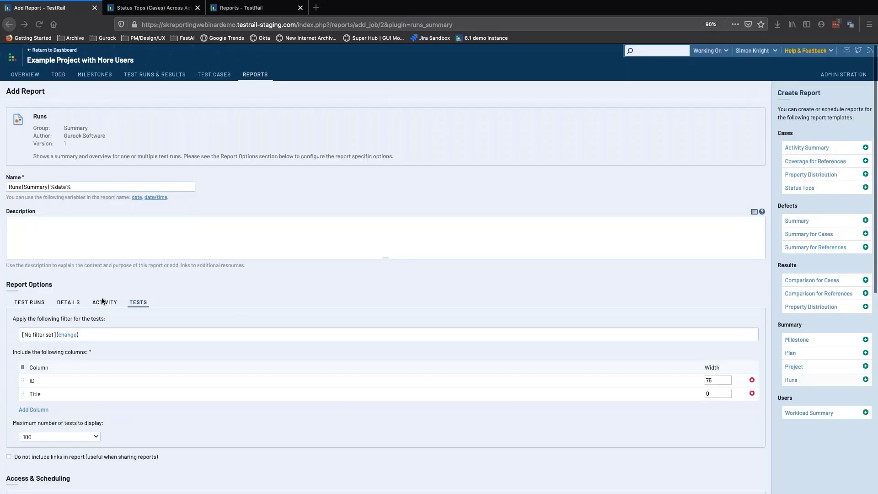
scroll(101, 300, "down", 7)
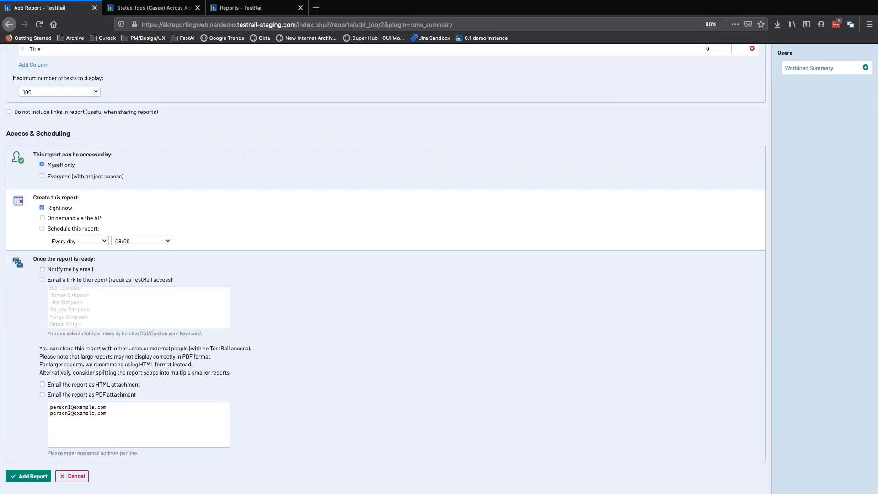
left_click(28, 476)
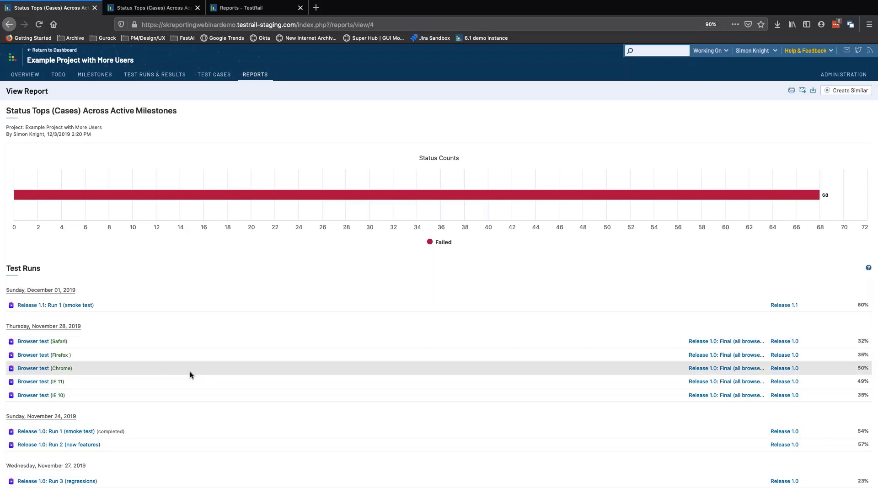
Examine the Status Tops (Cases) Across Active Milestones report, including its status chart, test runs and list of failed cases
scroll(190, 372, "down", 3)
scroll(191, 372, "down", 2)
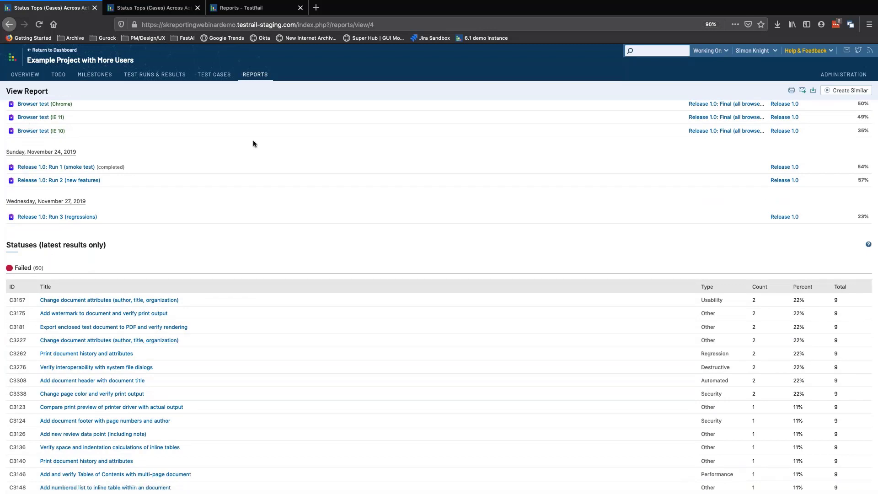
scroll(254, 140, "up", 5)
scroll(81, 151, "up", 1)
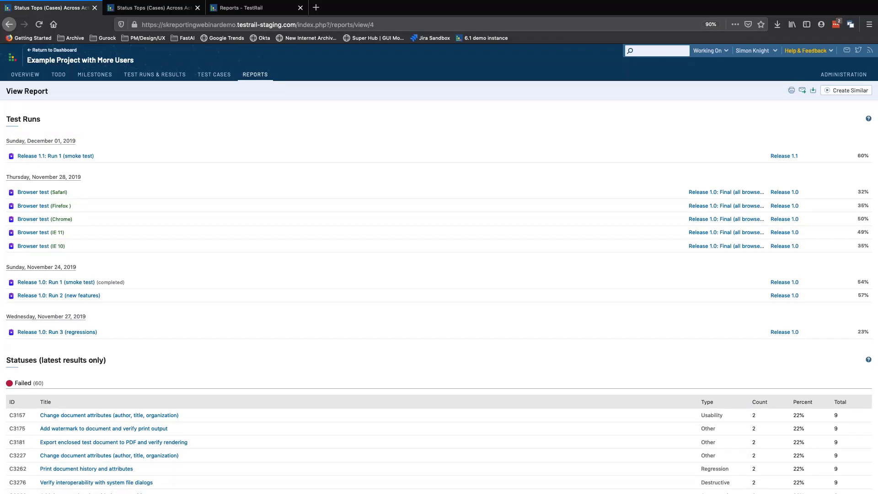
scroll(191, 280, "down", 5)
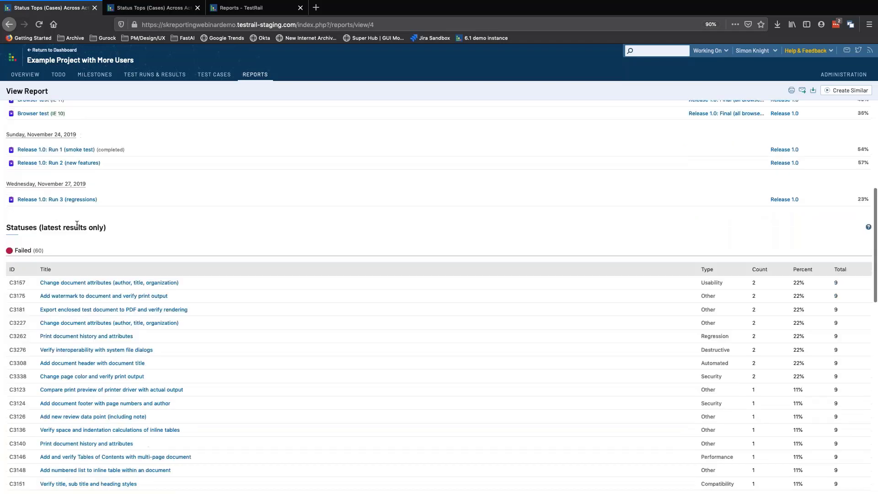
scroll(68, 247, "up", 2)
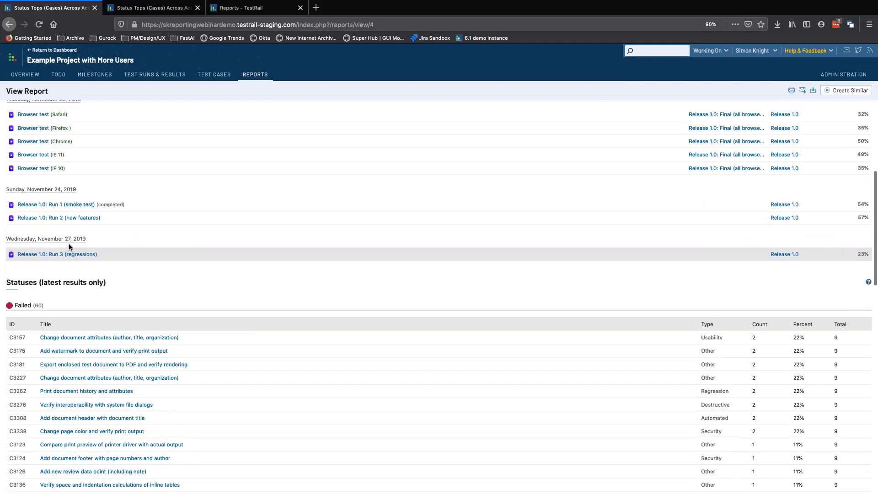
scroll(69, 247, "up", 2)
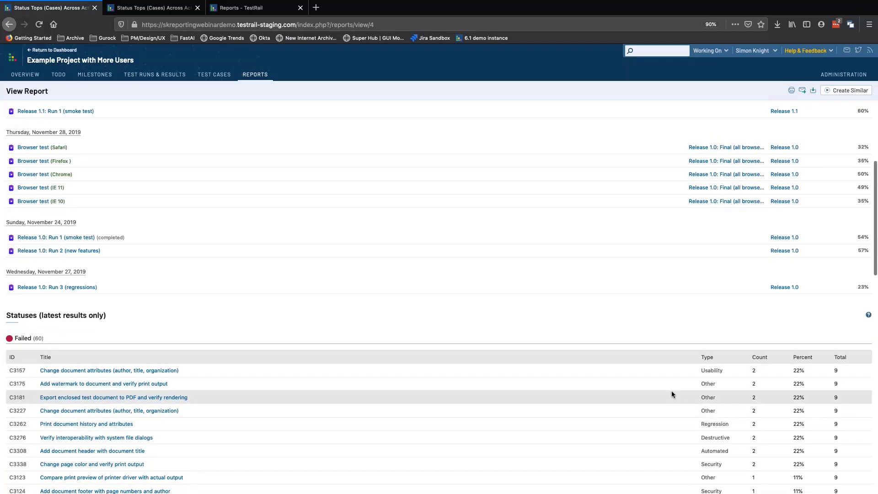
scroll(743, 376, "down", 3)
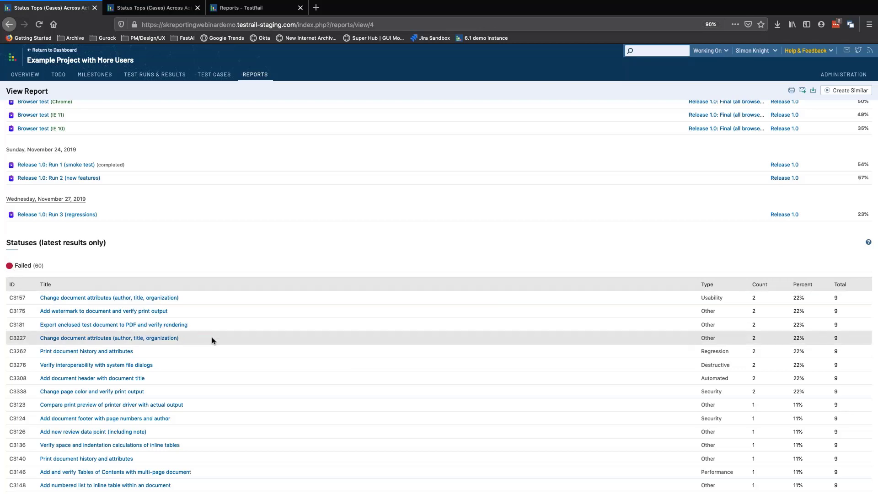
scroll(213, 341, "down", 10)
scroll(213, 336, "up", 15)
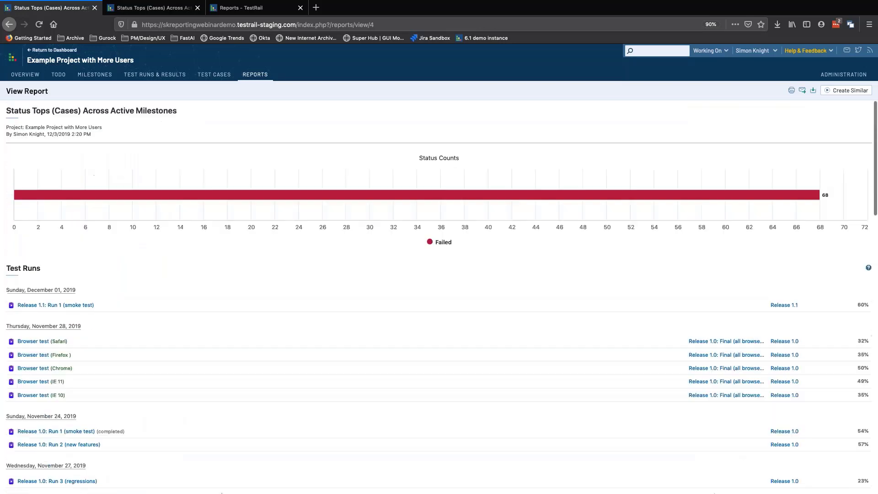
Examine how the failed cases' count, percent and total columns relate to the test runs listed in the Status Tops report
scroll(210, 202, "down", 10)
scroll(210, 202, "up", 2)
scroll(209, 202, "up", 2)
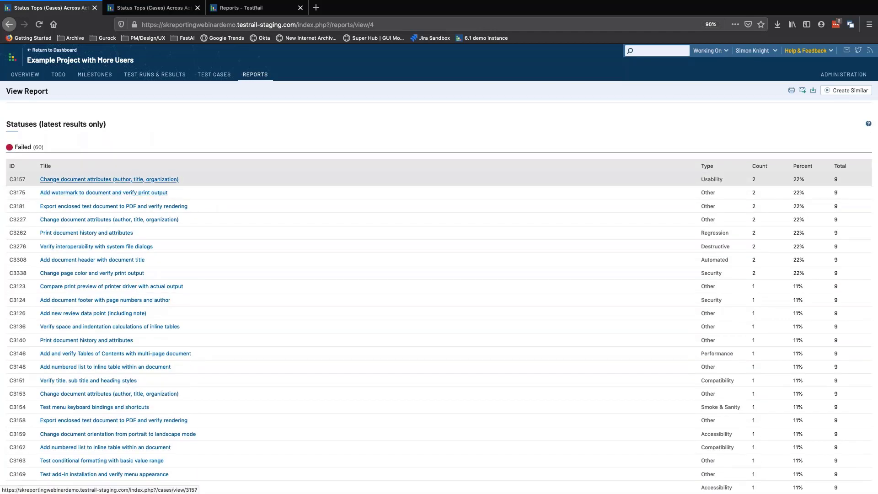
scroll(227, 210, "up", 10)
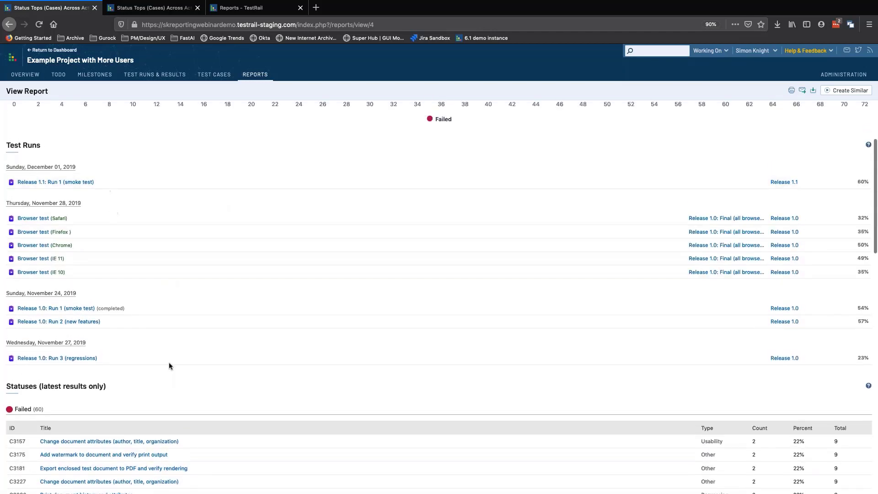
scroll(482, 382, "down", 1)
scroll(482, 383, "down", 3)
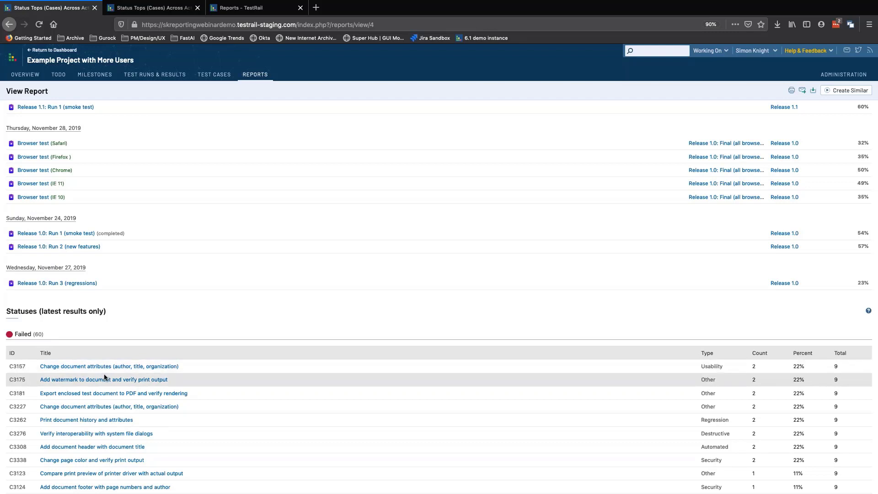
scroll(105, 372, "down", 2)
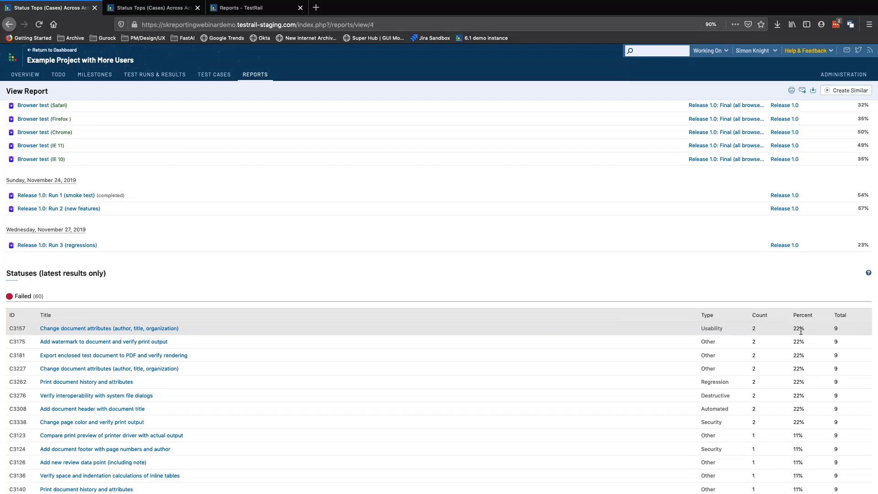
scroll(805, 336, "down", 3)
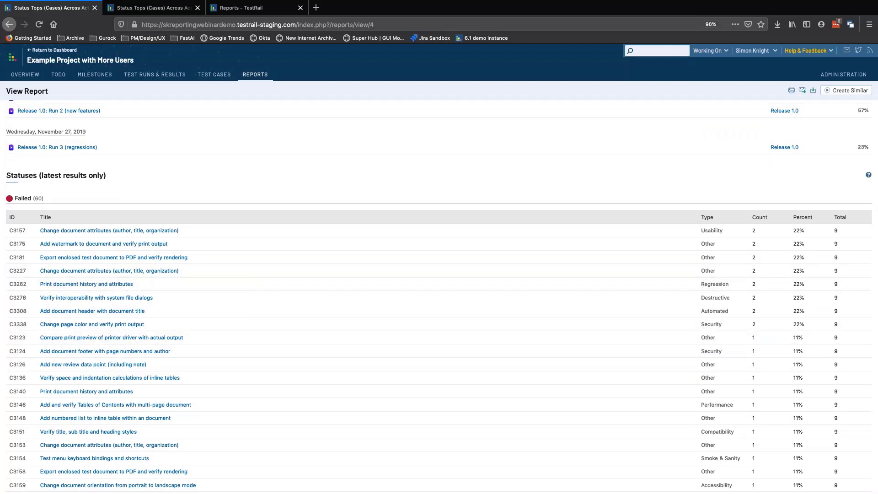
scroll(267, 133, "down", 3)
scroll(267, 133, "up", 10)
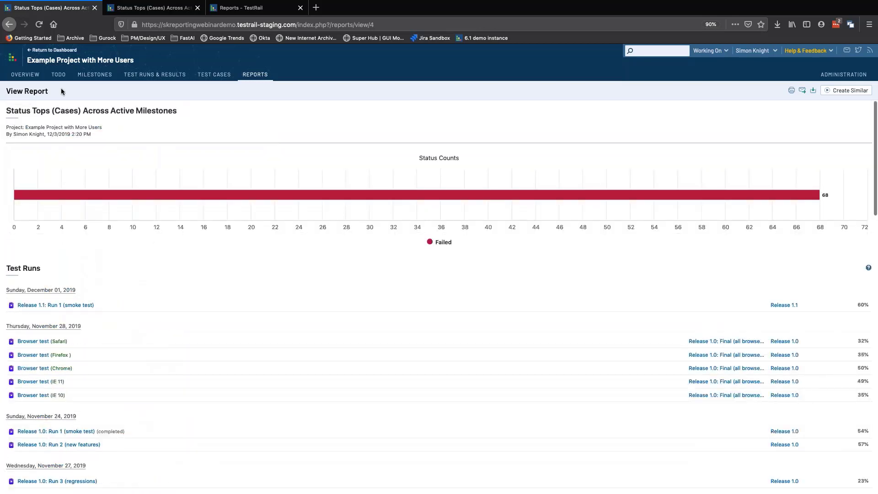
Create a Runs summary report for all test runs, keeping the default details, activity, tests, access and scheduling options
left_click(16, 24)
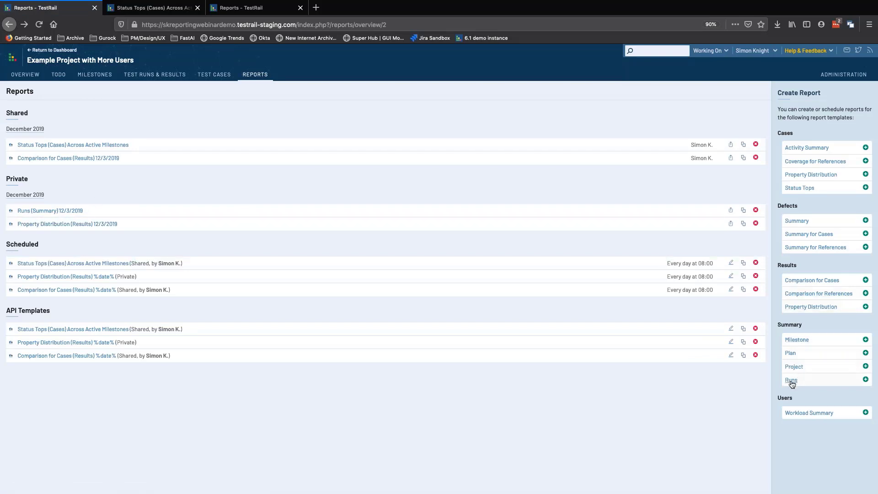
left_click(865, 380)
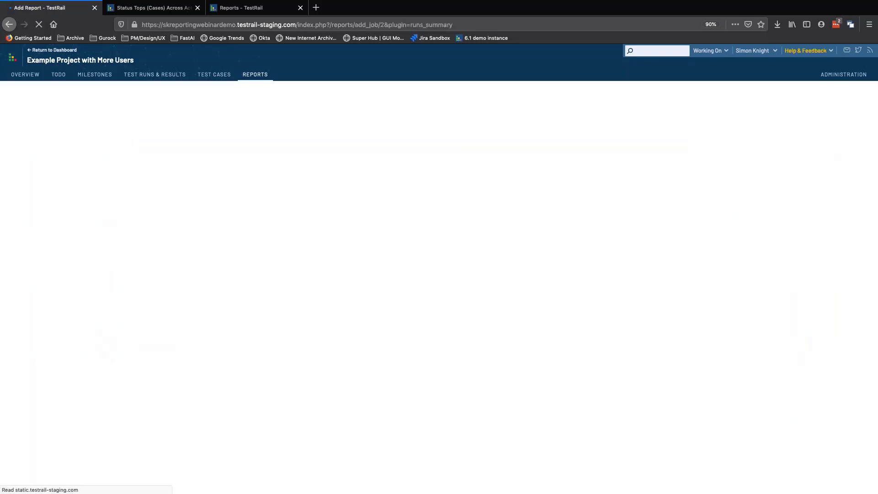
scroll(270, 178, "down", 4)
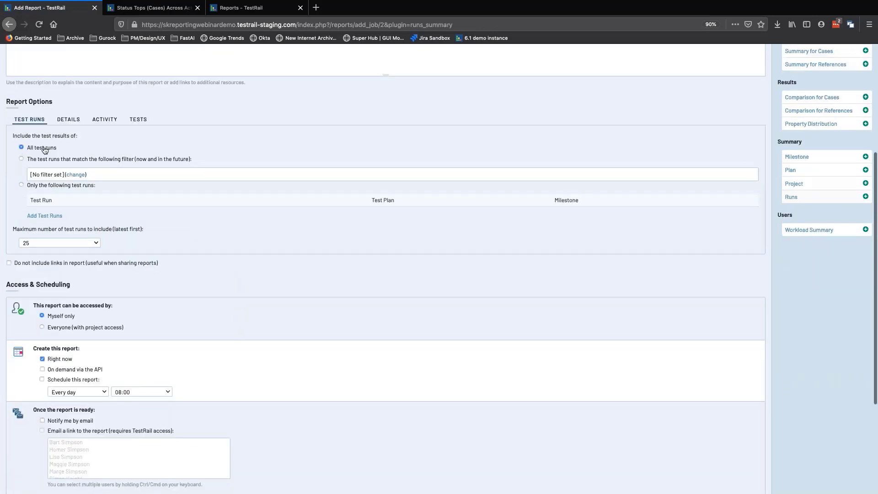
left_click(65, 122)
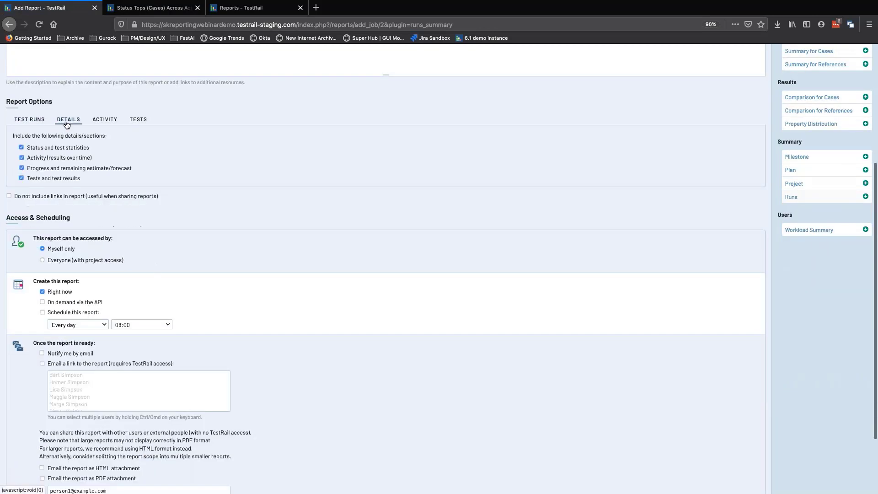
left_click(113, 120)
left_click(137, 120)
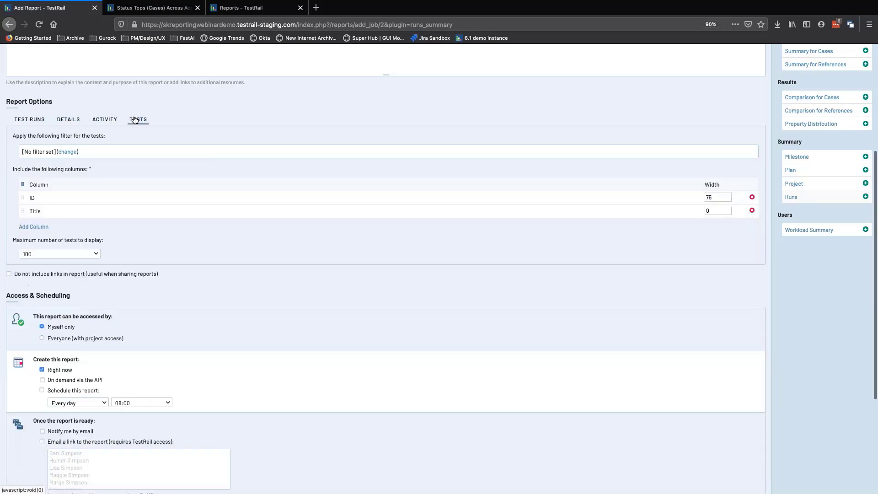
left_click(30, 122)
scroll(31, 126, "down", 5)
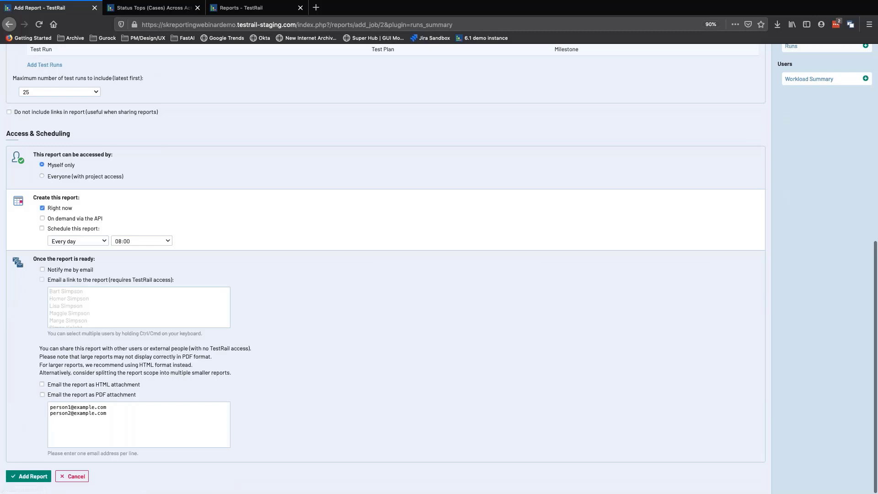
left_click(27, 471)
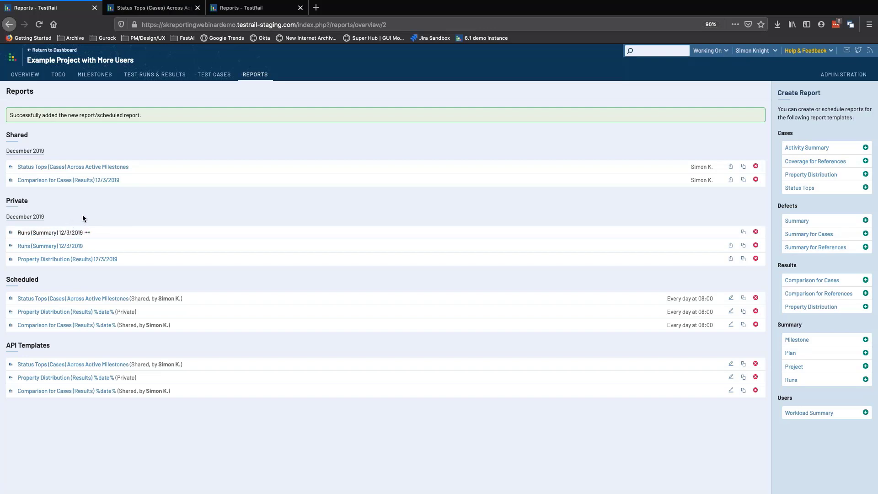
Open the newly generated Runs (Summary) 12/3/2019 report and examine its status pie chart and the completion of each test run
left_click(64, 233)
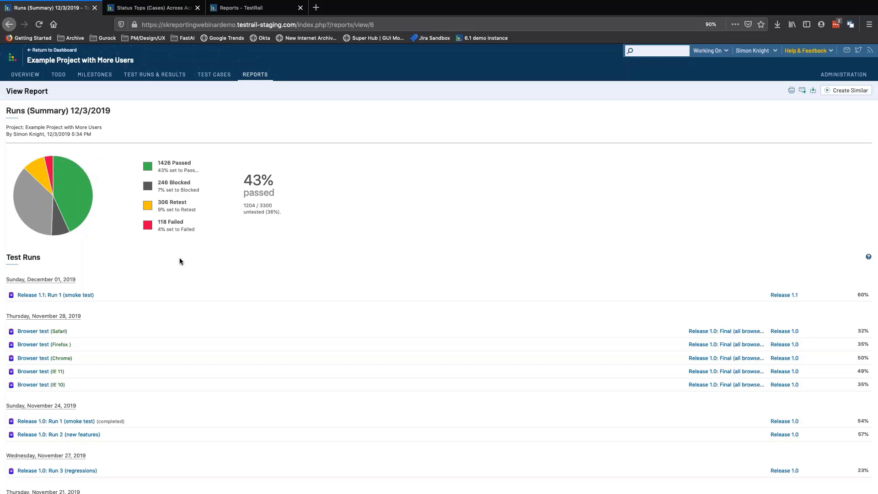
scroll(179, 257, "down", 1)
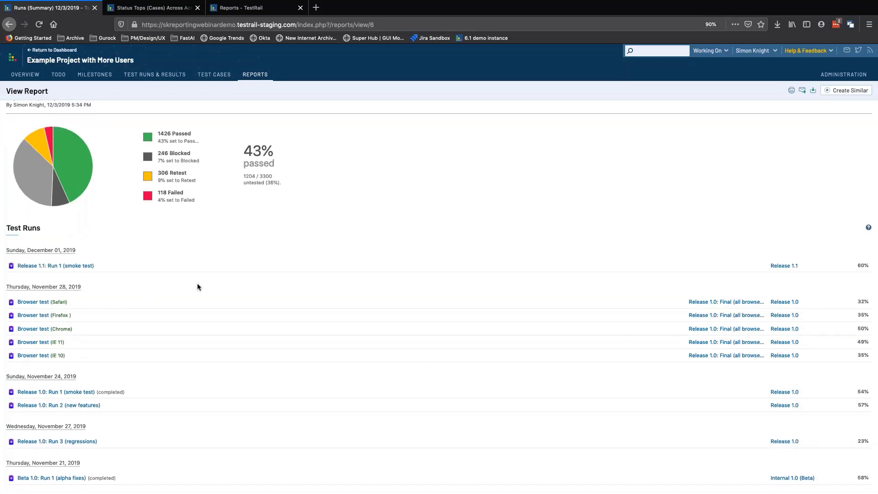
scroll(218, 291, "down", 2)
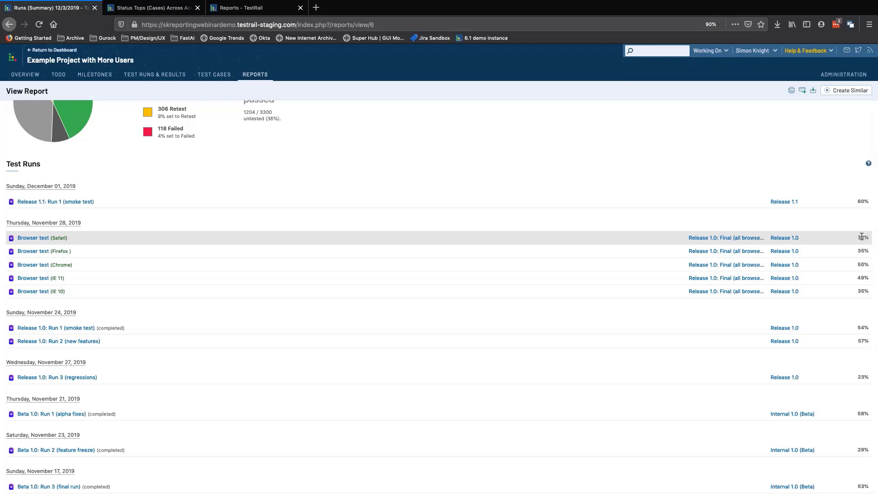
scroll(567, 204, "up", 3)
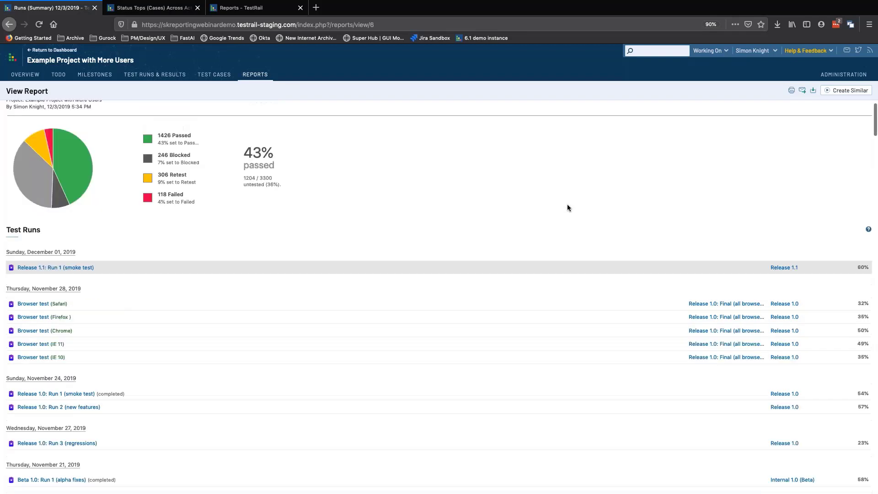
scroll(277, 224, "down", 2)
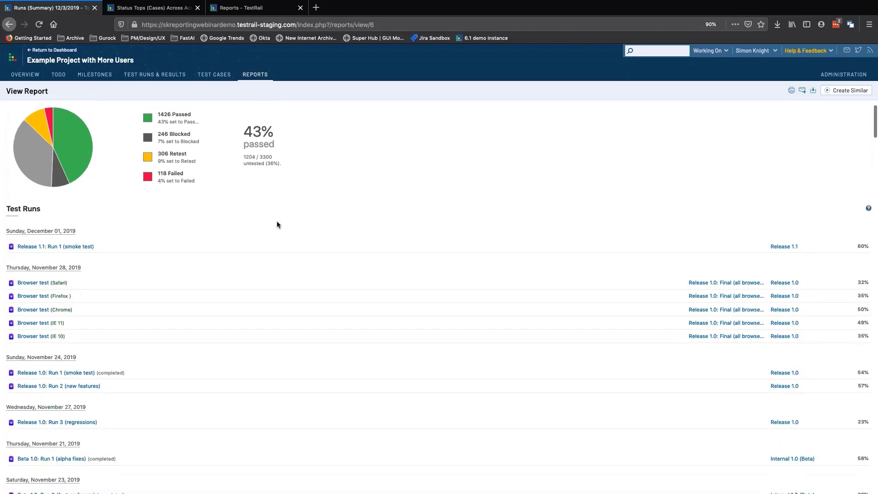
scroll(276, 224, "up", 2)
Open a second Runs summary report form alongside the generated report and display which detail sections it includes
left_click(133, 13)
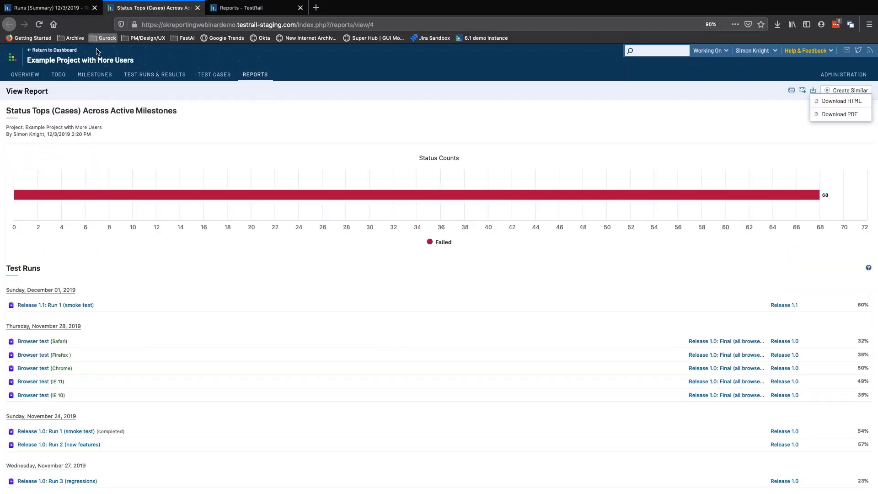
left_click(246, 76)
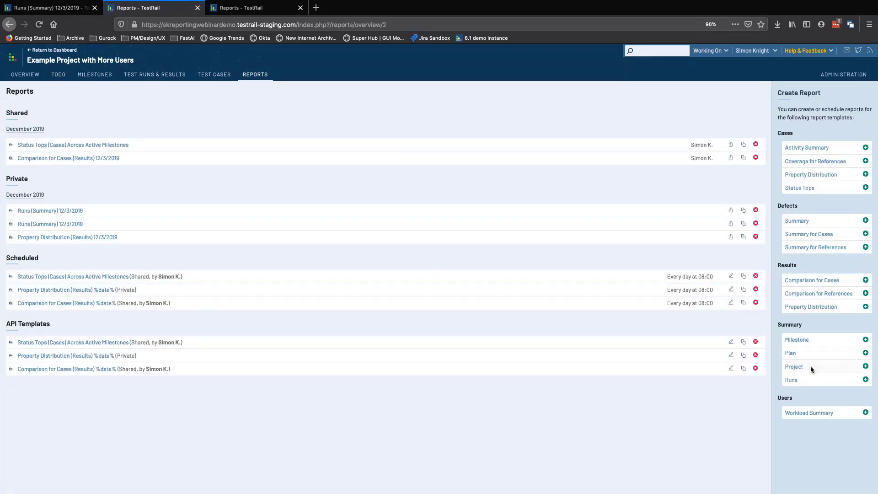
left_click(866, 380)
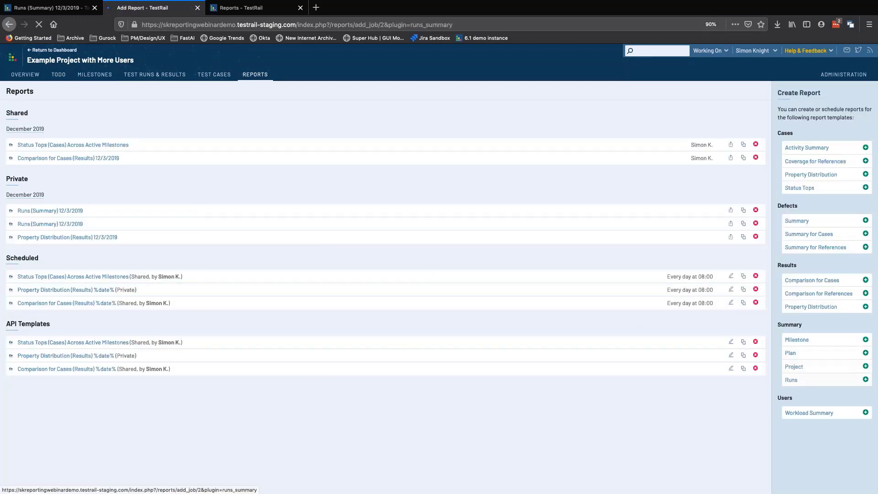
scroll(327, 288, "down", 2)
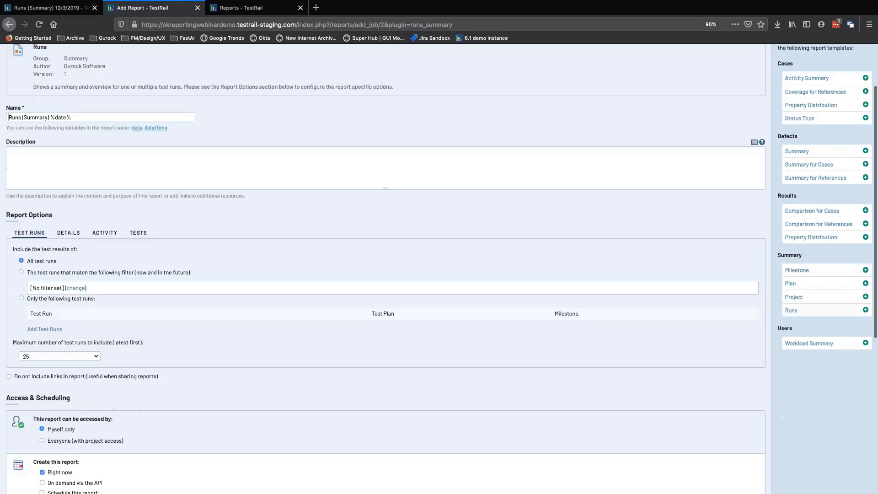
left_click(101, 234)
left_click(71, 236)
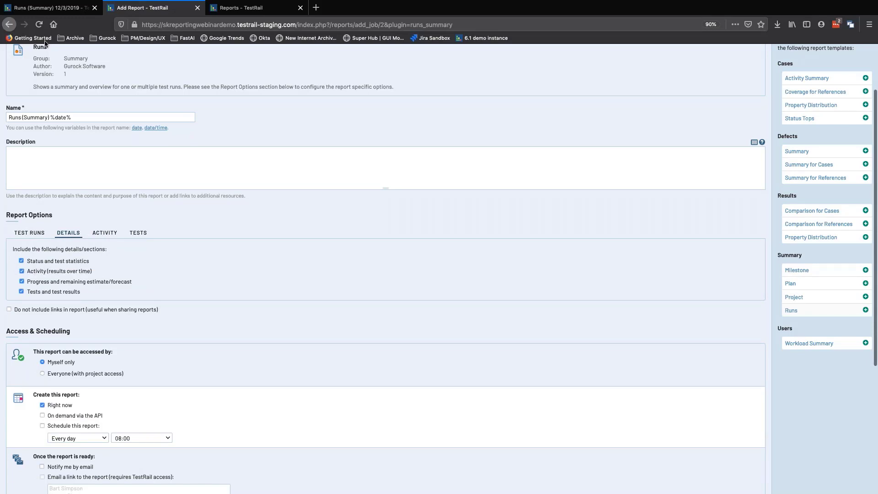
Go through the generated Runs report from its status overview and test runs down to the Activity section
left_click(44, 8)
scroll(439, 293, "down", 8)
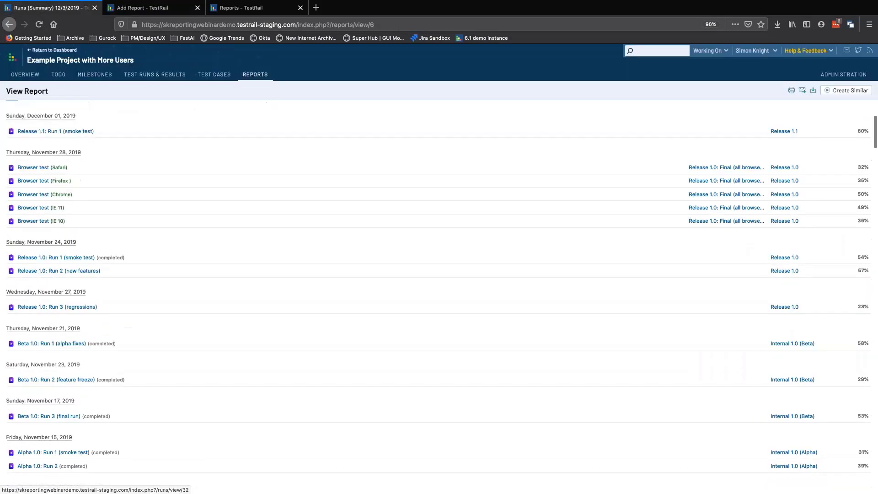
scroll(439, 293, "up", 5)
scroll(439, 292, "up", 3)
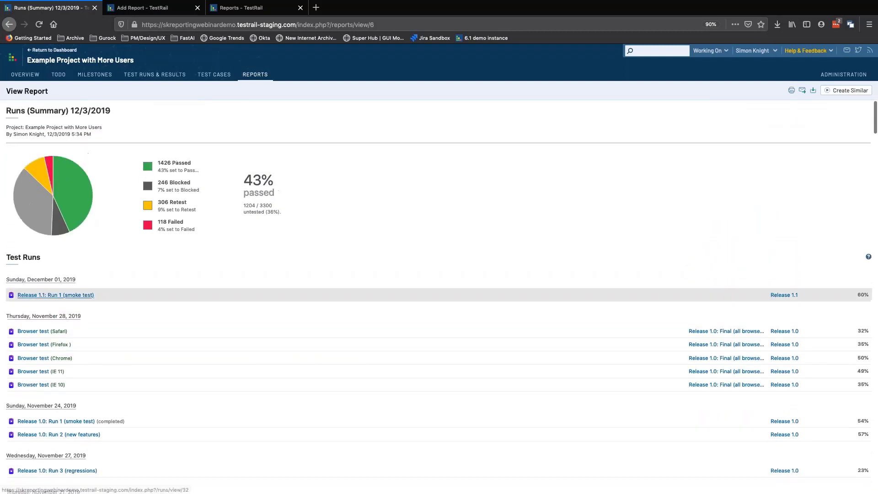
scroll(439, 293, "down", 12)
scroll(439, 297, "down", 2)
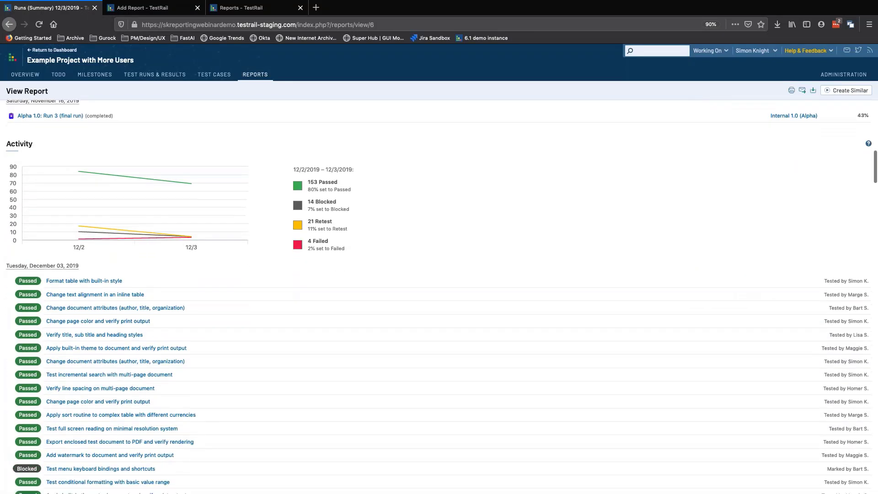
Check the new report form's activity time frame and status options against its included detail sections
left_click(144, 8)
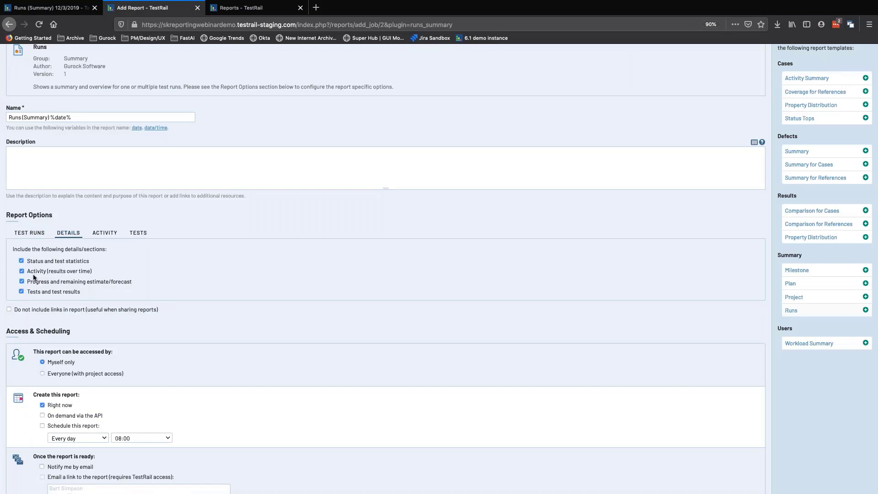
left_click(112, 233)
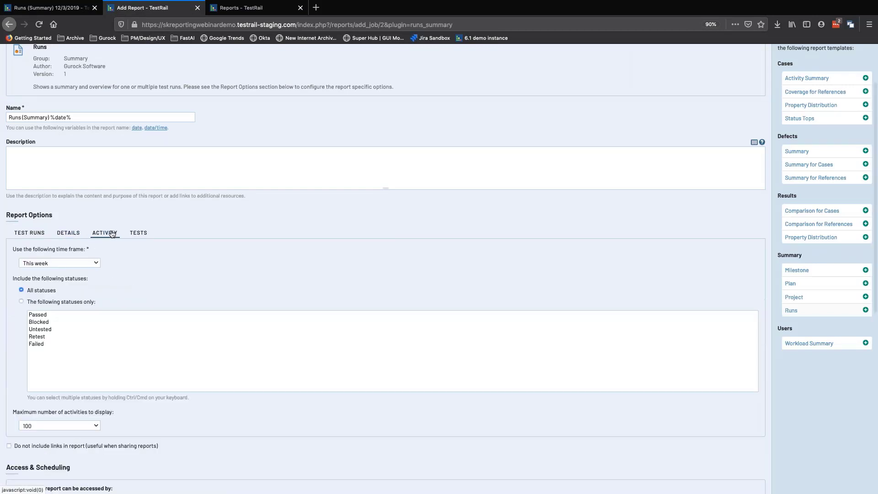
left_click(69, 234)
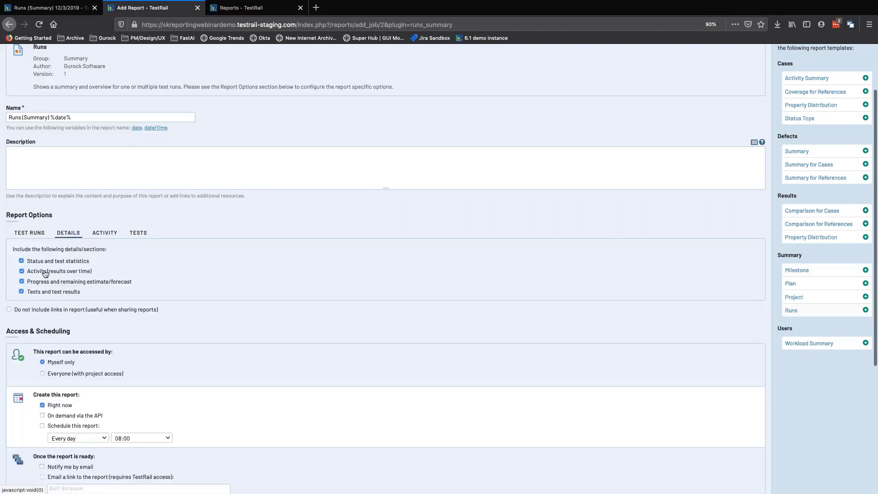
Compare the generated report's Test Runs and Activity sections with the detail sections selected in the new report form
left_click(56, 9)
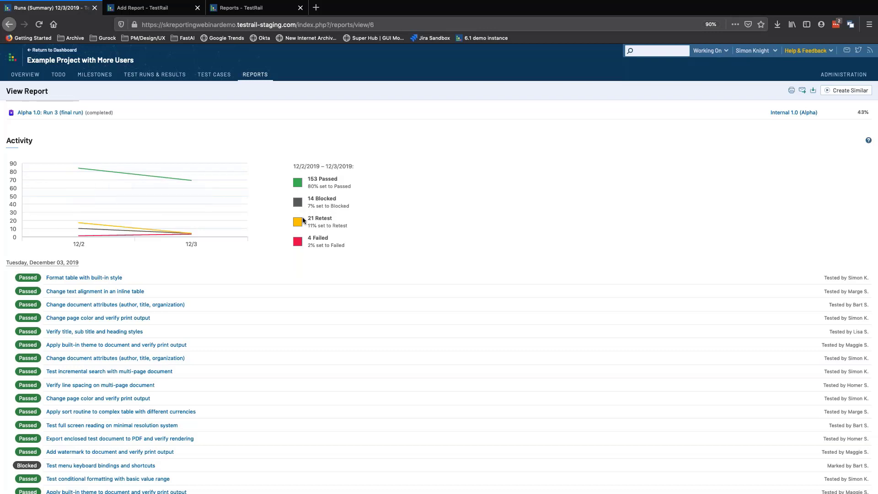
scroll(296, 215, "up", 10)
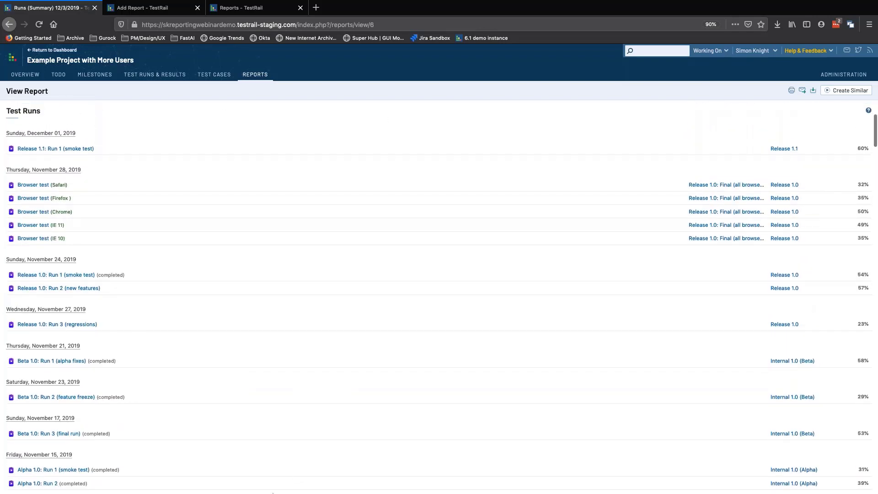
scroll(269, 364, "down", 5)
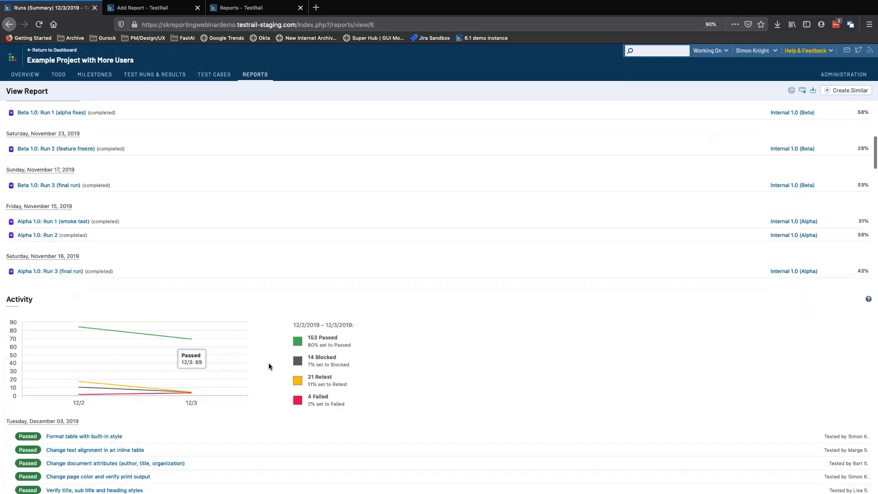
scroll(268, 365, "up", 3)
scroll(269, 365, "up", 3)
scroll(150, 190, "down", 10)
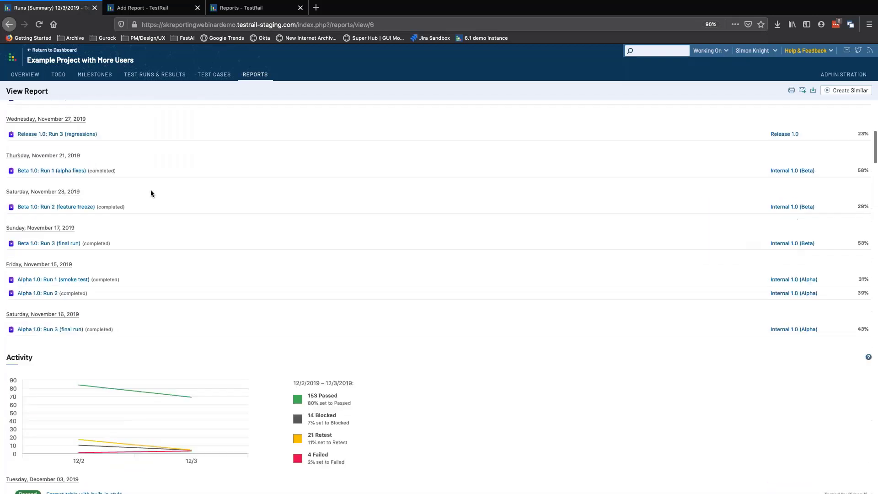
left_click(132, 9)
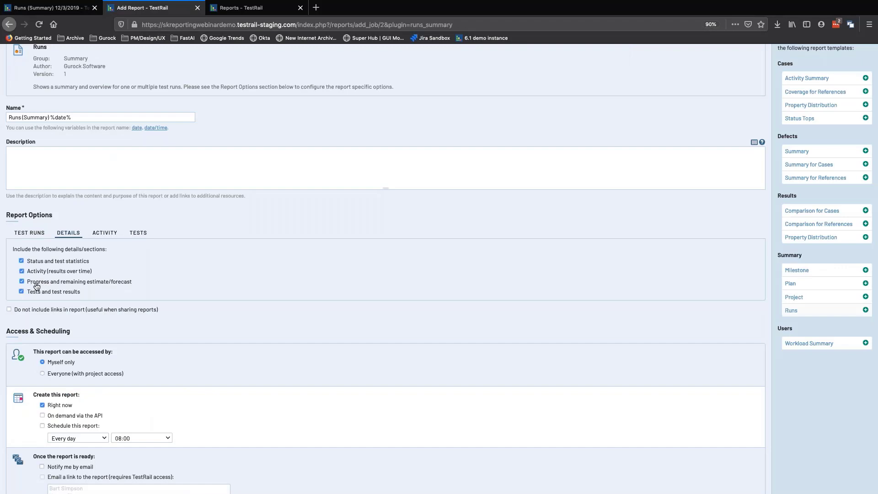
left_click(41, 11)
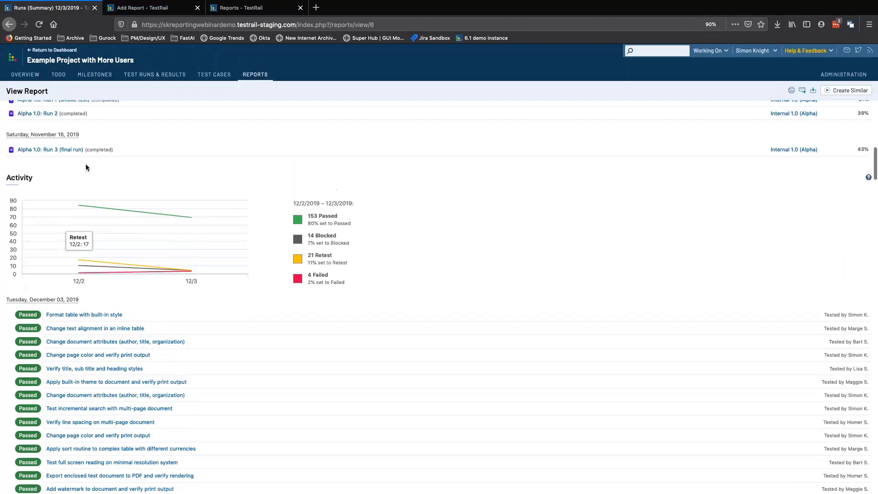
Compare the generated Runs report's status overview with the "Status and test statistics" option in the new report form
scroll(86, 165, "up", 10)
scroll(86, 165, "up", 5)
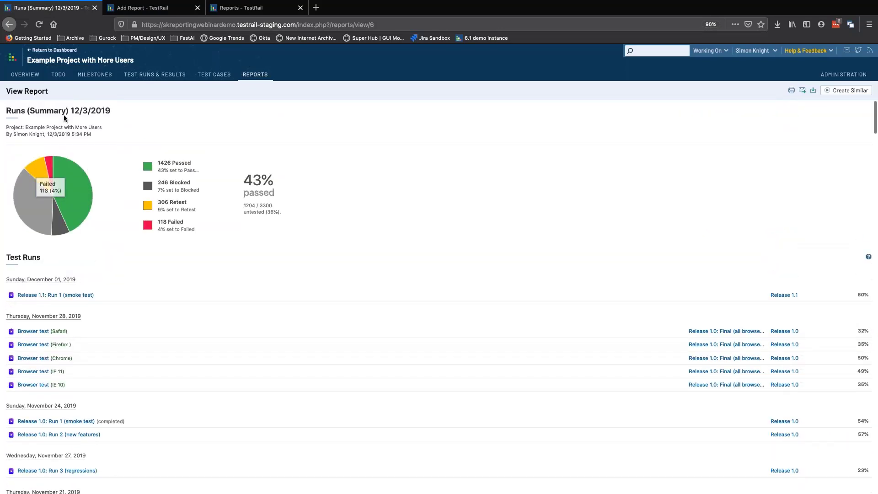
left_click(138, 10)
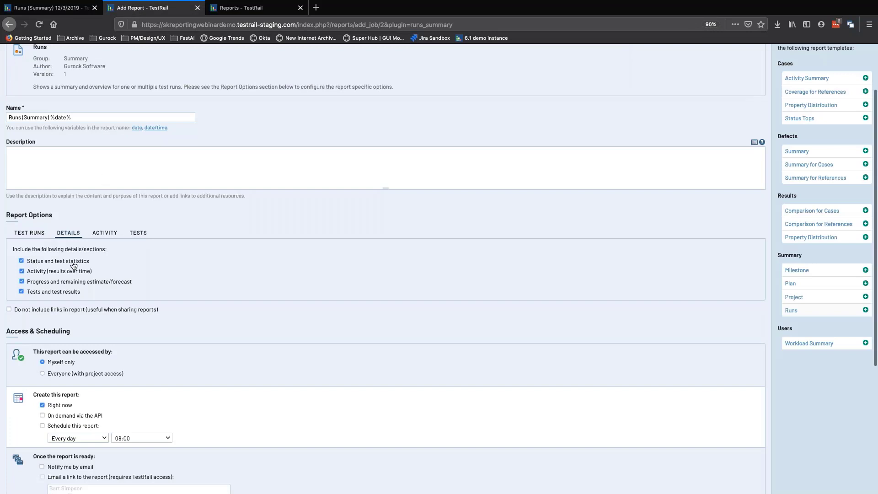
left_click(59, 7)
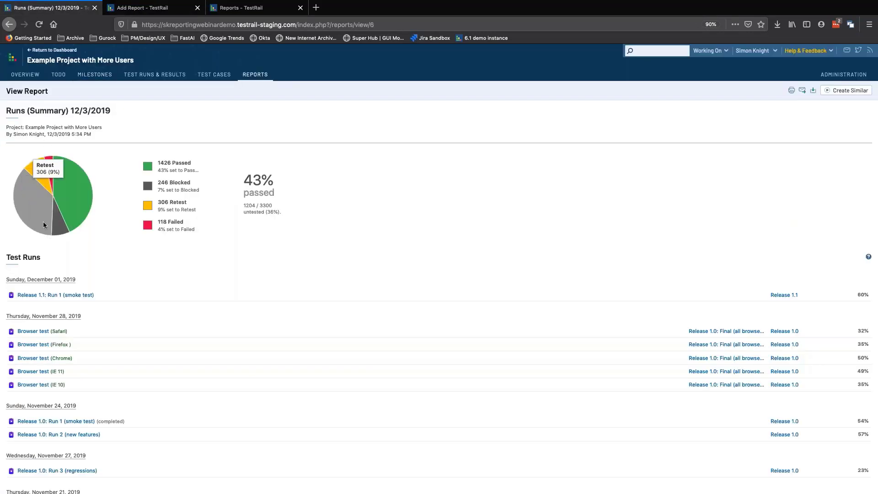
left_click(133, 8)
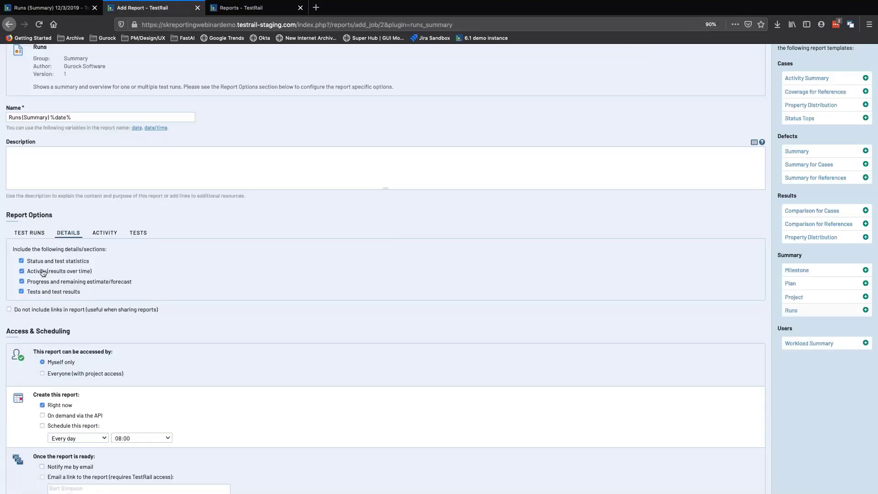
left_click(56, 8)
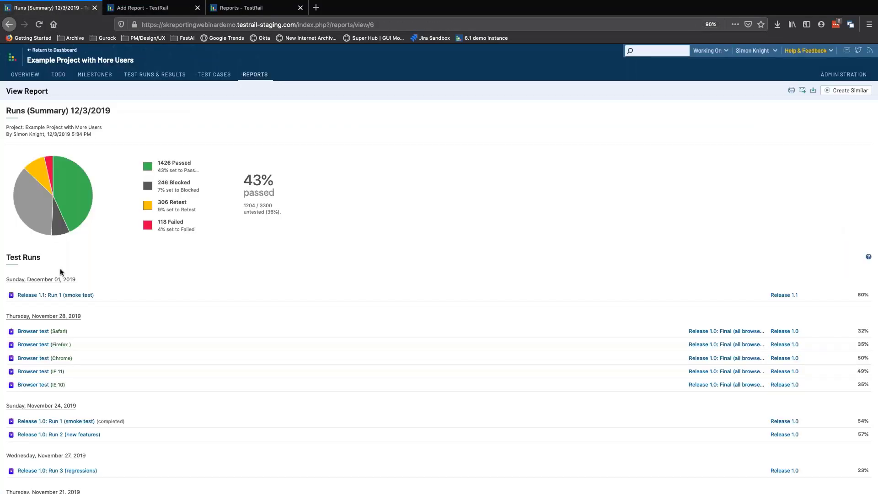
Go through the generated Runs report from its Test Runs and Activity sections down to the Progress section
scroll(60, 272, "down", 3)
scroll(61, 272, "up", 3)
scroll(60, 272, "down", 7)
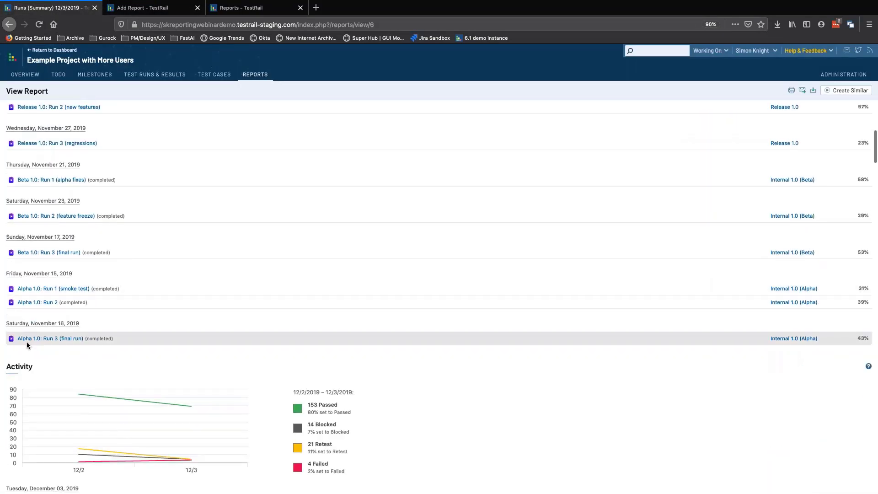
scroll(26, 342, "down", 3)
scroll(95, 322, "up", 7)
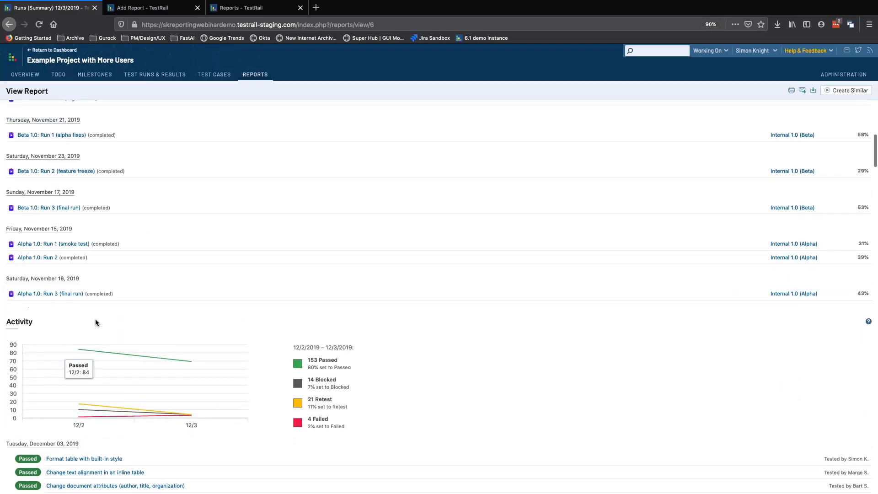
scroll(95, 322, "down", 9)
scroll(439, 297, "down", 20)
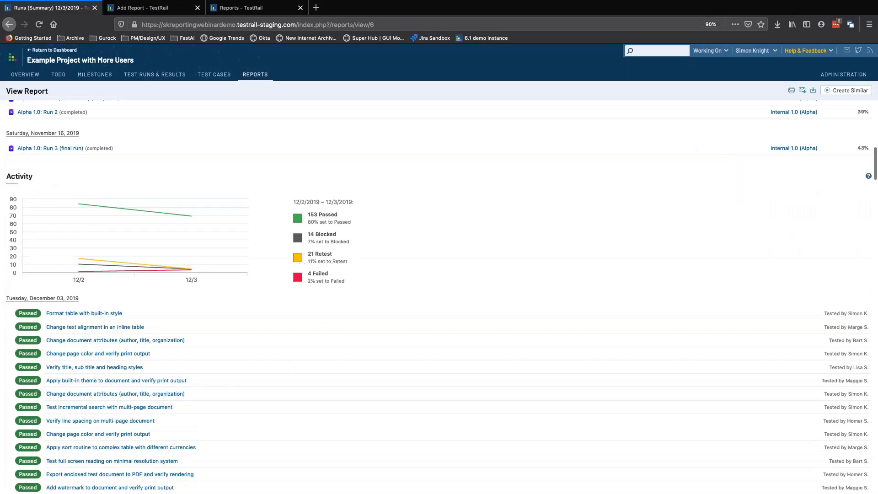
scroll(114, 251, "down", 2)
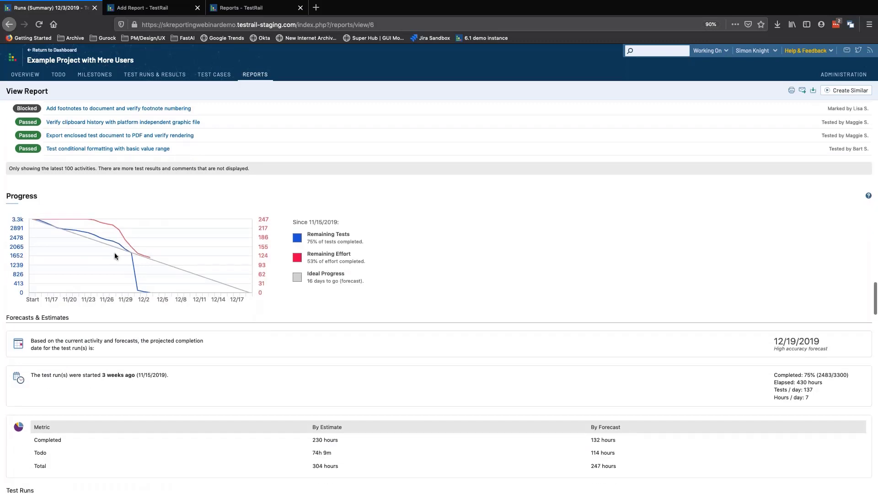
scroll(117, 232, "up", 7)
scroll(137, 251, "down", 6)
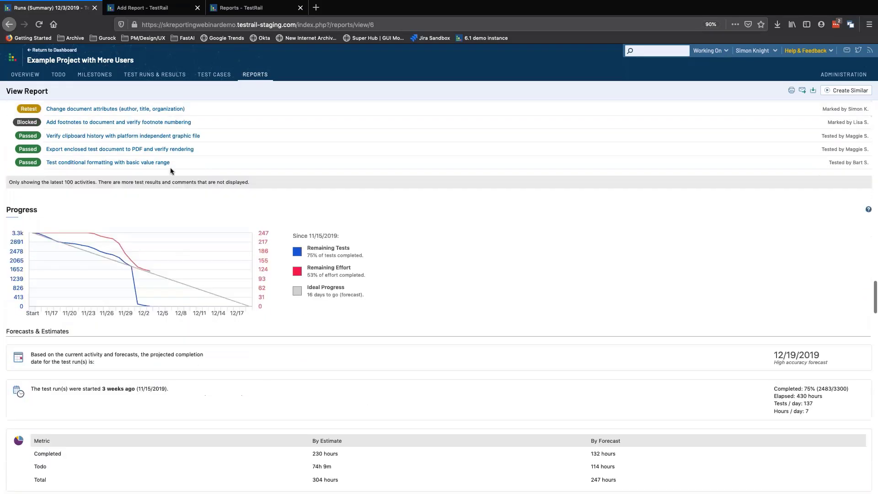
Check the "Progress and remaining estimate/forecast" option against the generated report's Progress chart, forecasts and estimates
left_click(170, 8)
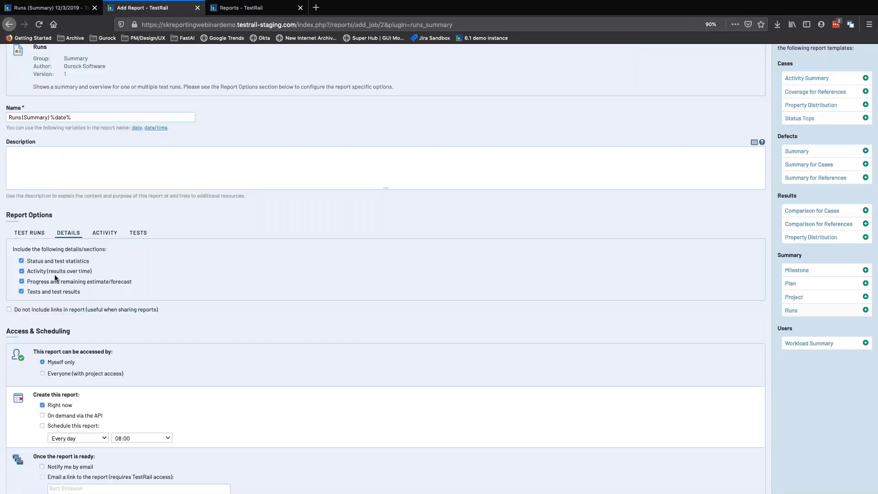
left_click(29, 5)
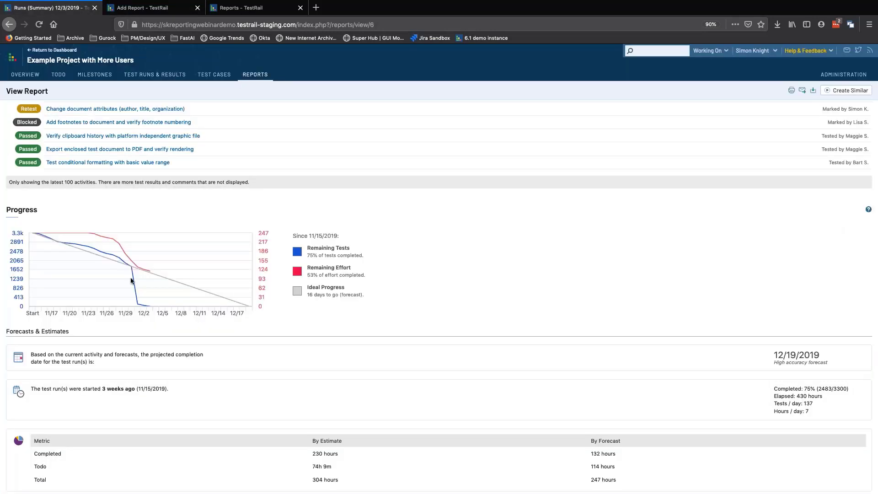
scroll(114, 267, "down", 5)
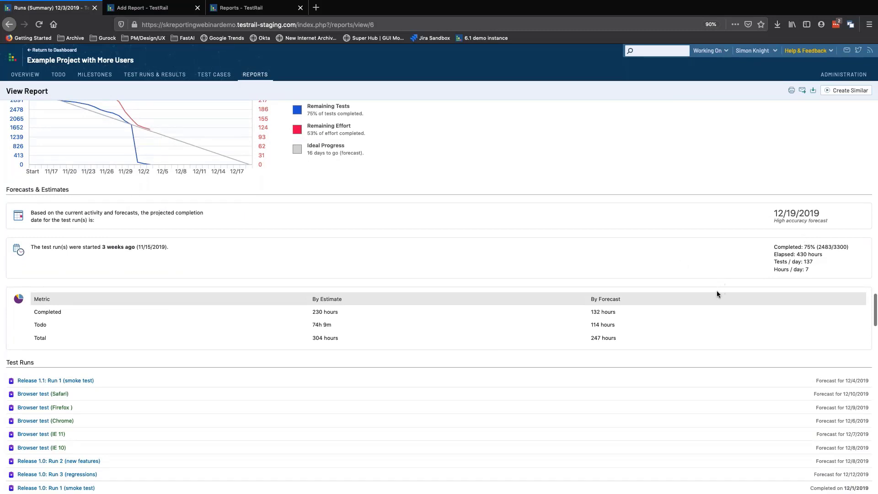
scroll(340, 266, "down", 3)
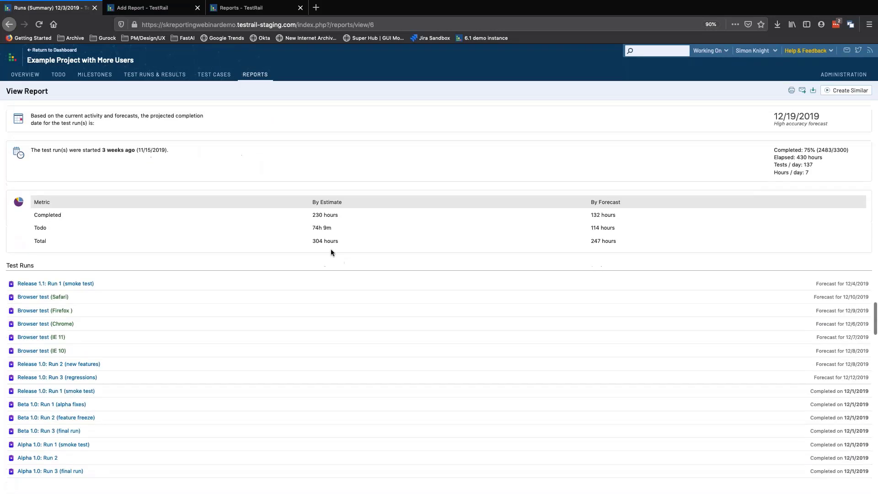
Check the "Tests and test results" option against the generated report's Tests & Results section, reading through to the report's end
left_click(135, 10)
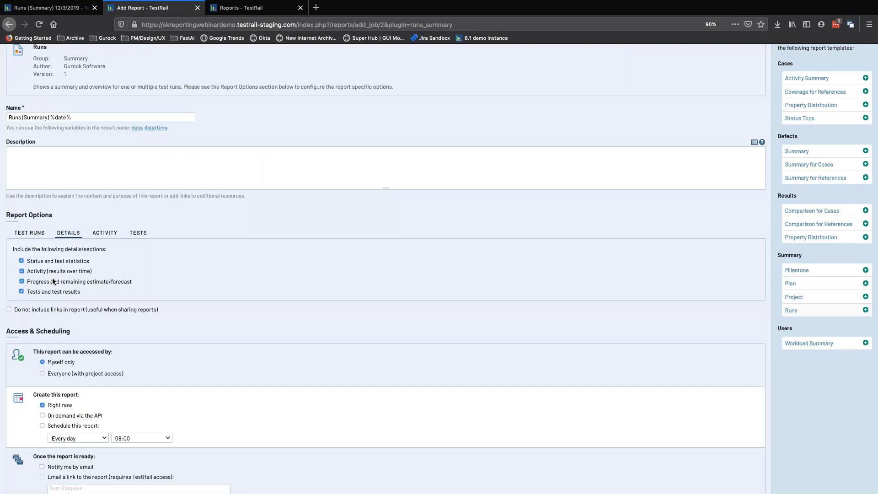
left_click(64, 8)
scroll(75, 329, "down", 10)
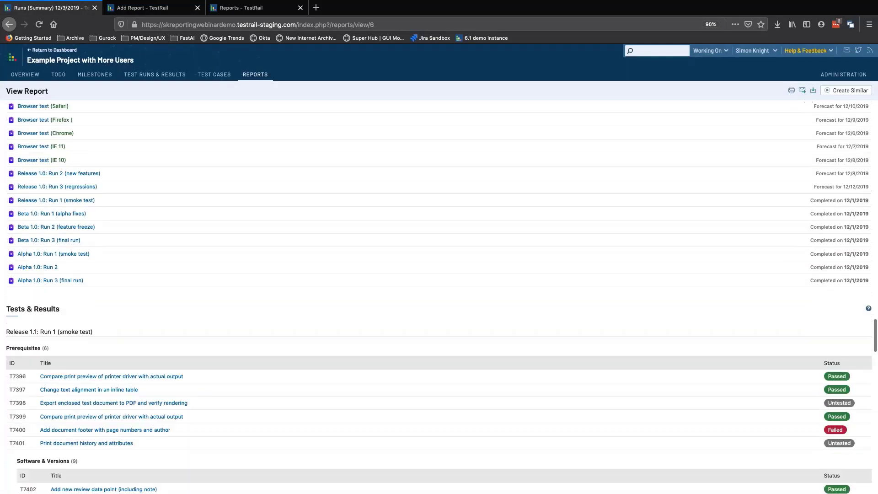
scroll(75, 329, "up", 3)
scroll(75, 330, "down", 15)
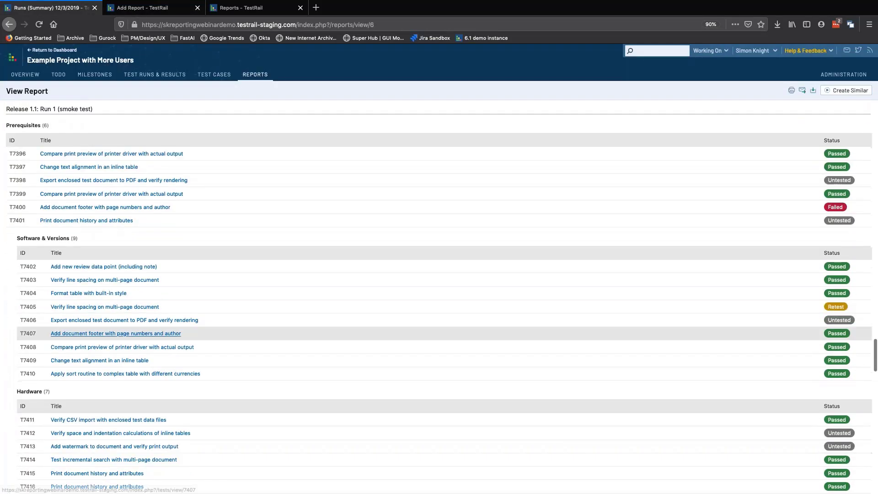
scroll(80, 315, "down", 10)
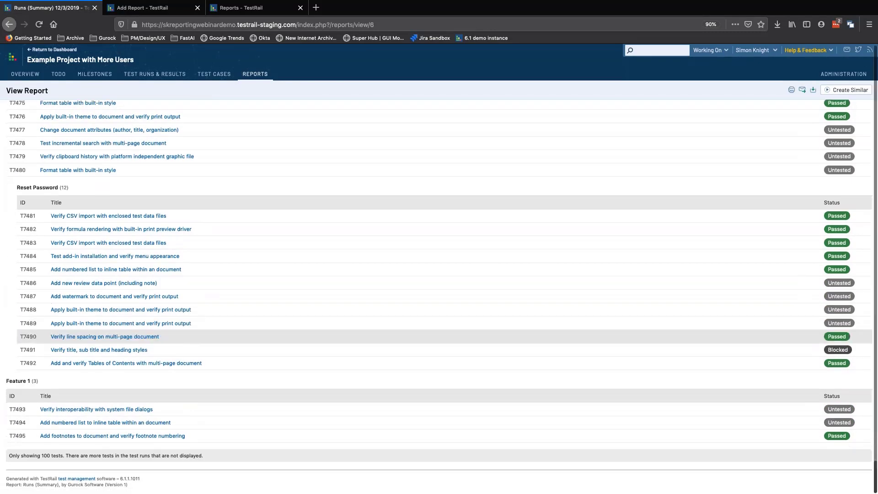
scroll(80, 315, "up", 15)
Go back to the new Runs report form and look over its report options, access and scheduling settings
key("ctrl+Tab")
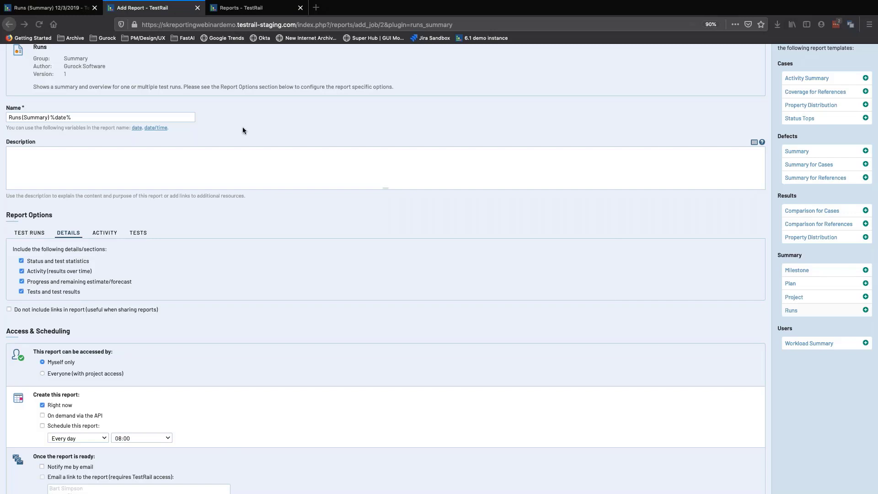
scroll(251, 127, "up", 2)
scroll(252, 126, "down", 5)
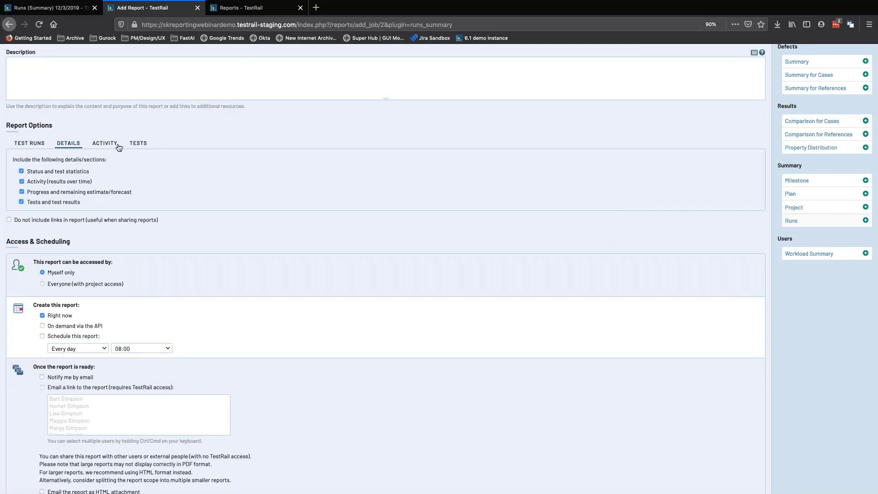
left_click(27, 14)
key("ctrl+Tab")
scroll(734, 227, "up", 5)
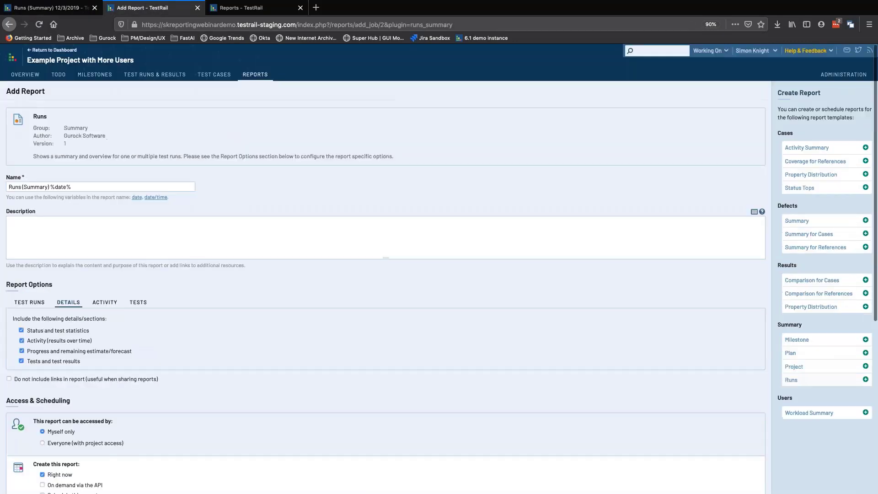
Return to the project's reports overview and open the shared "Comparison for Cases (Results) 12/3/2019" report in a separate tab
left_click(252, 75)
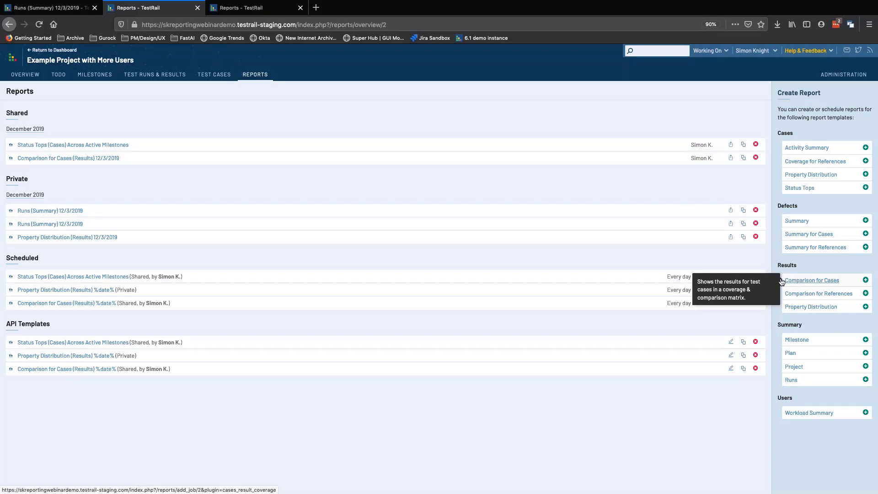
middle_click(104, 159)
left_click(266, 7)
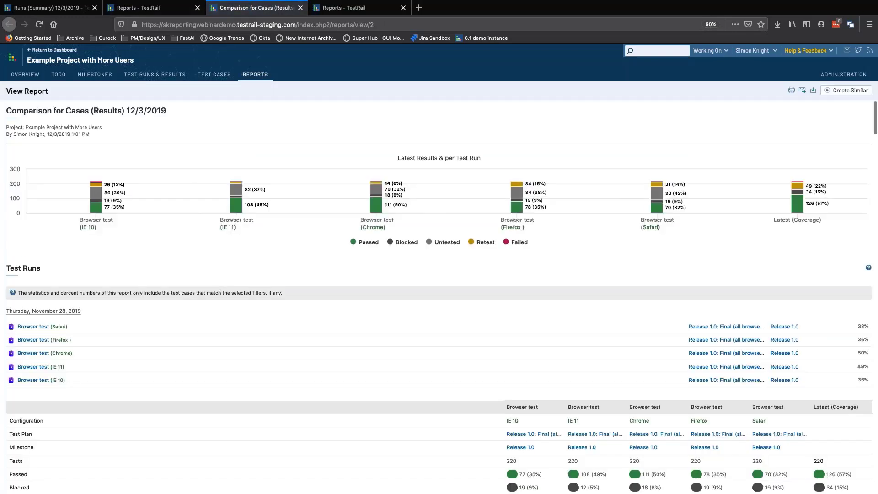
Examine the comparison report's chart of latest results per test run and the status breakdown table for each browser configuration
scroll(185, 314, "down", 1)
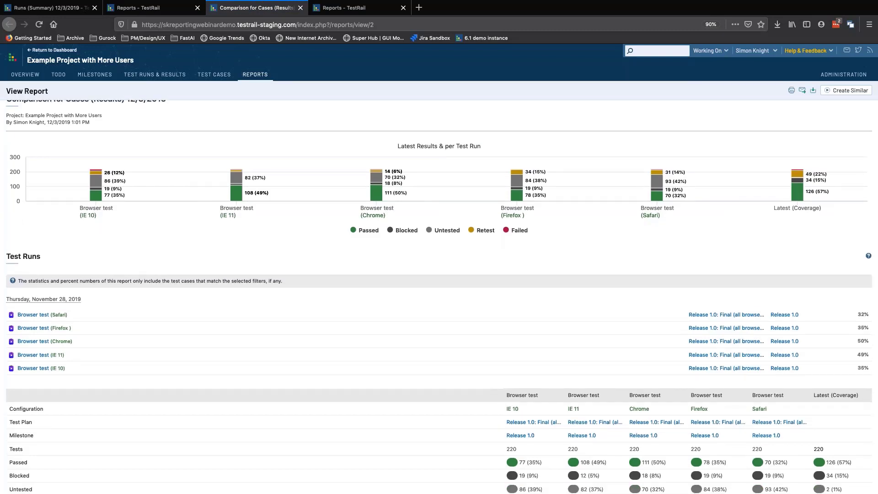
scroll(334, 112, "up", 1)
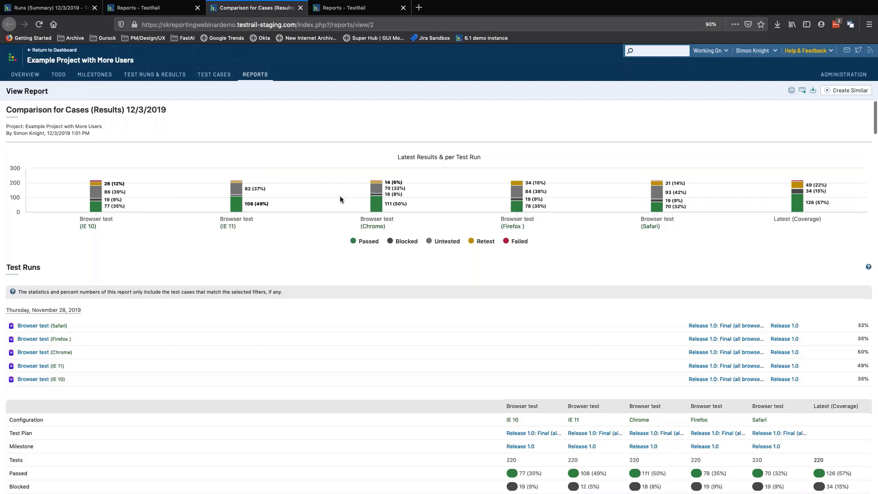
mouse_move(236, 185)
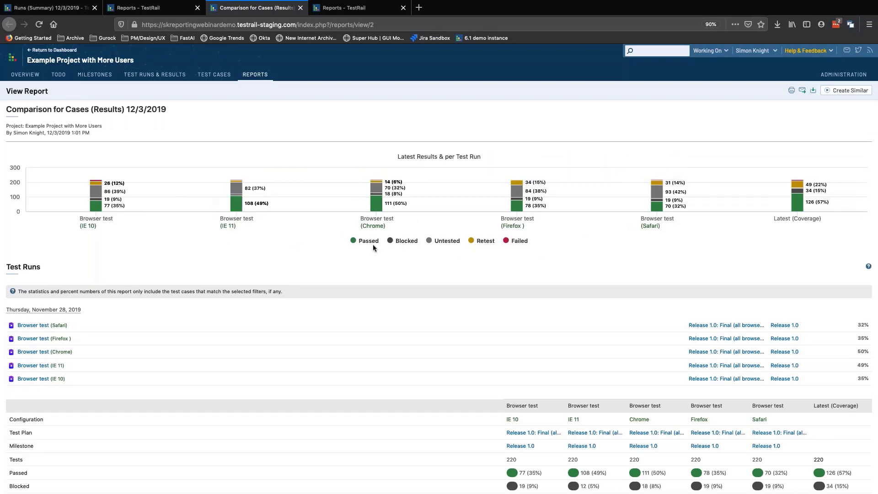
scroll(373, 246, "down", 3)
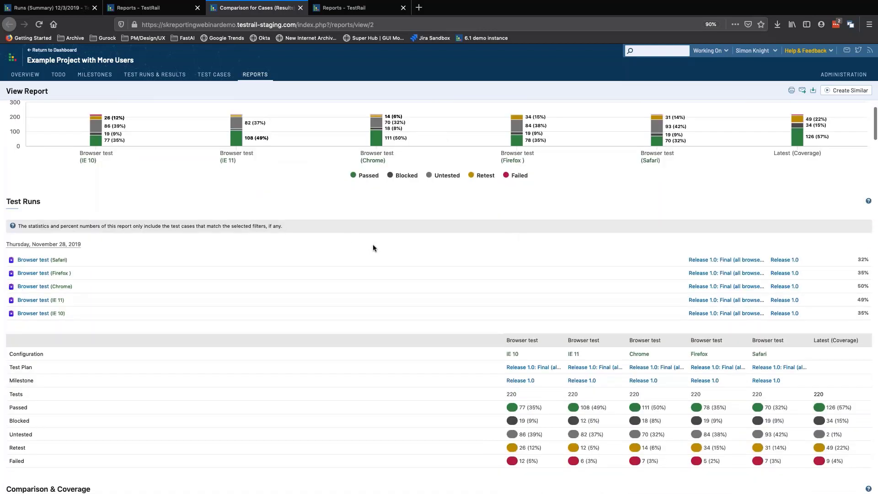
scroll(373, 248, "down", 2)
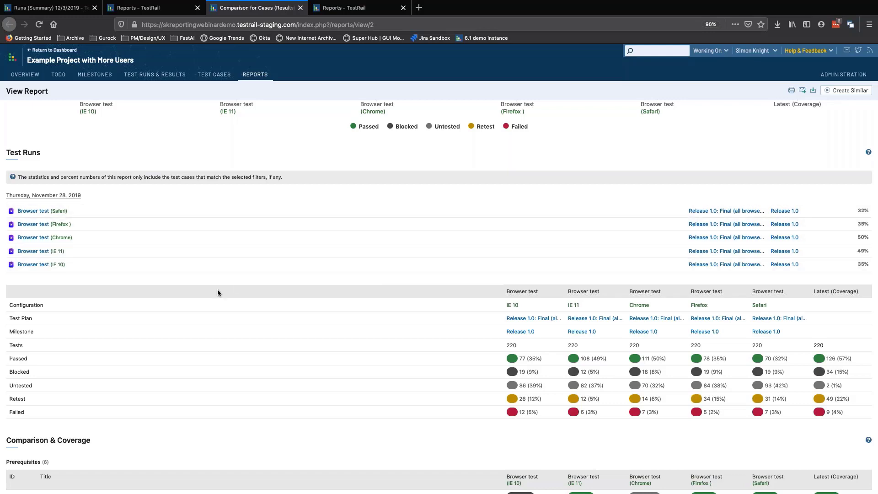
scroll(218, 291, "down", 3)
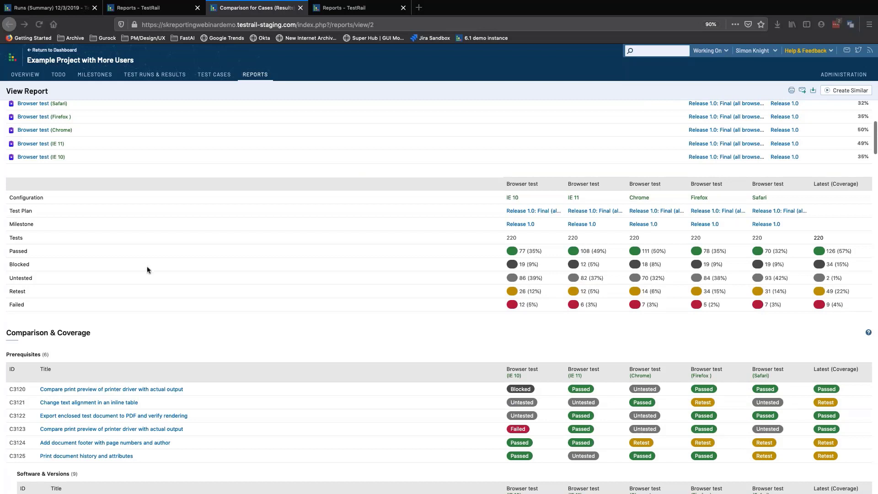
scroll(146, 318, "down", 1)
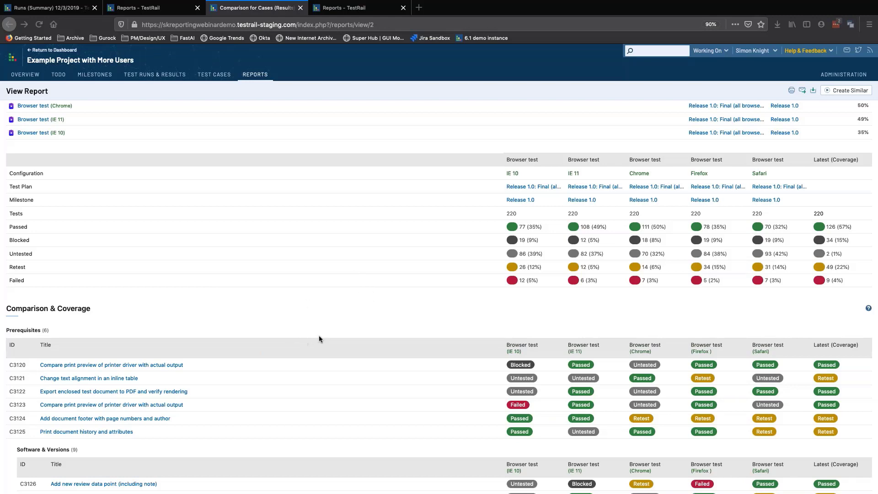
Review the comparison report from its Test Runs list to the per-browser case results in the Comparison & Coverage section
scroll(491, 319, "up", 5)
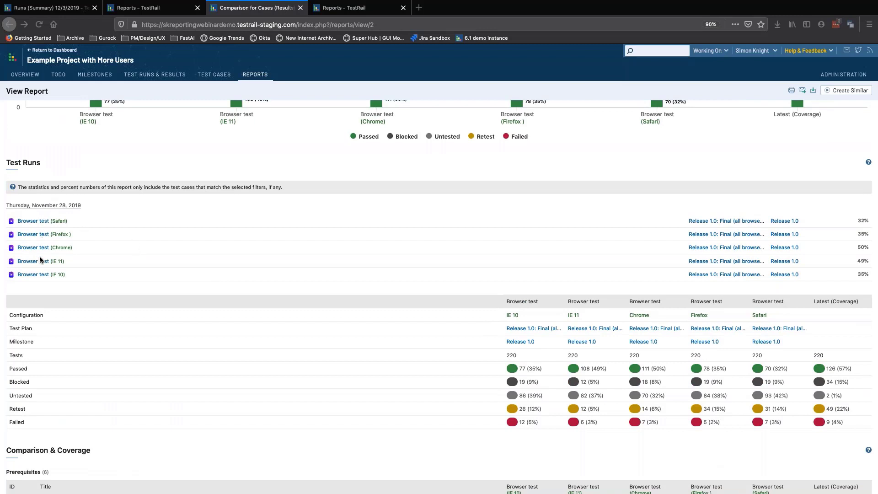
scroll(38, 281, "down", 3)
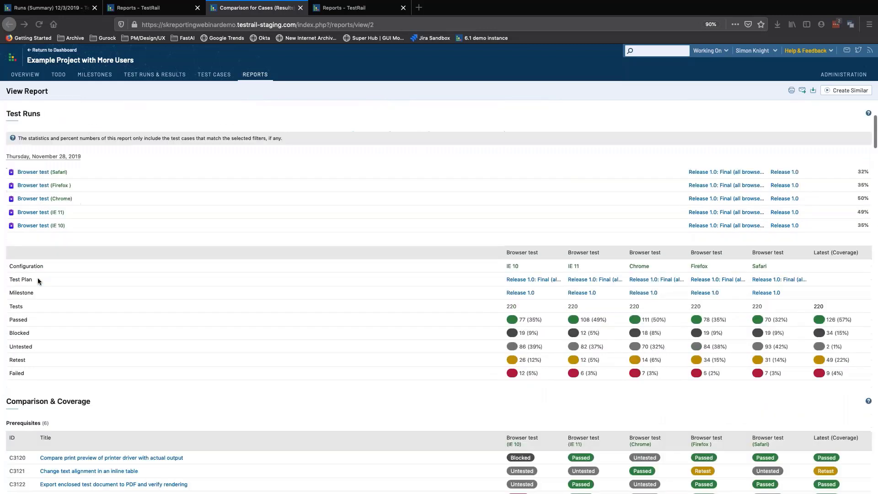
scroll(70, 296, "down", 1)
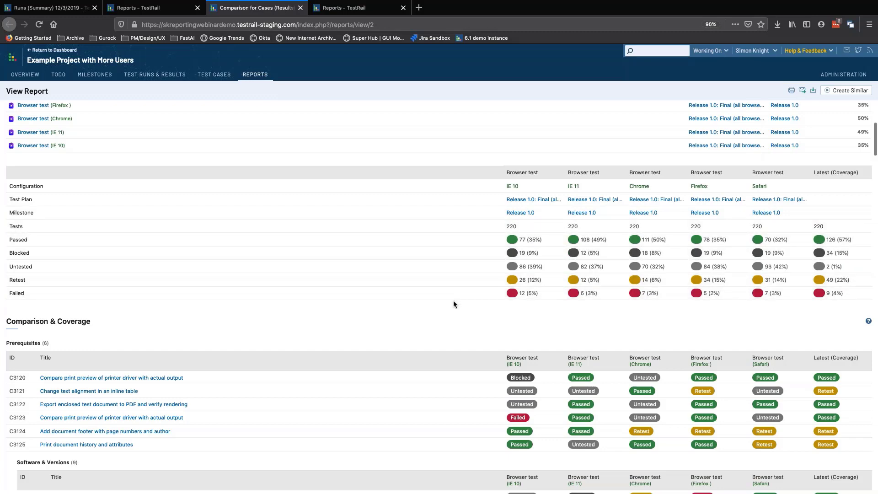
scroll(454, 304, "down", 5)
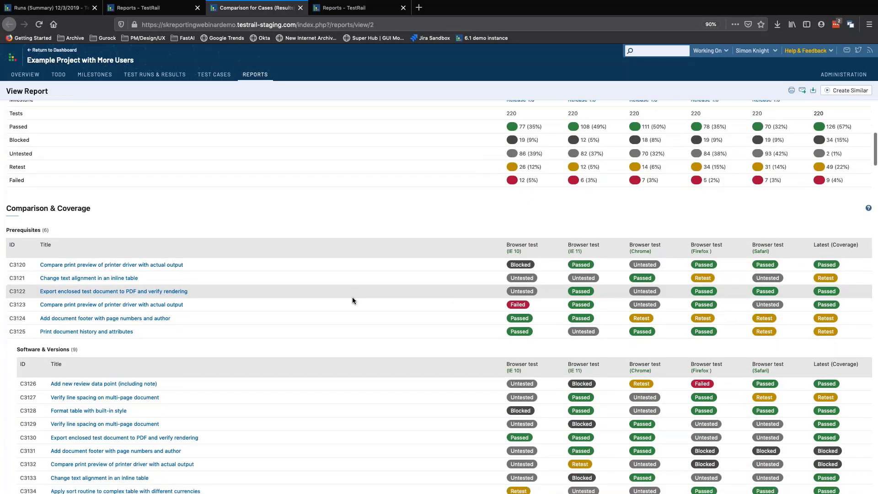
scroll(352, 298, "down", 3)
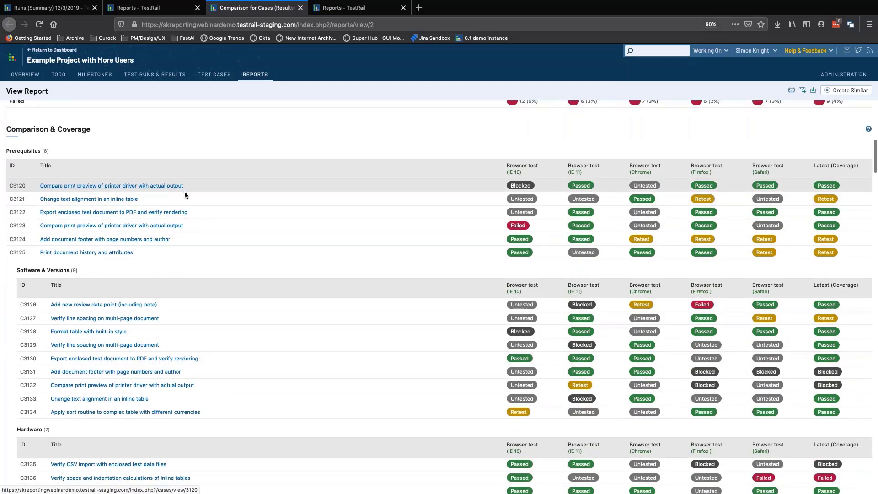
Look through the remaining per-browser case results down to the Login & Account section, and close the comparison report
scroll(216, 201, "down", 2)
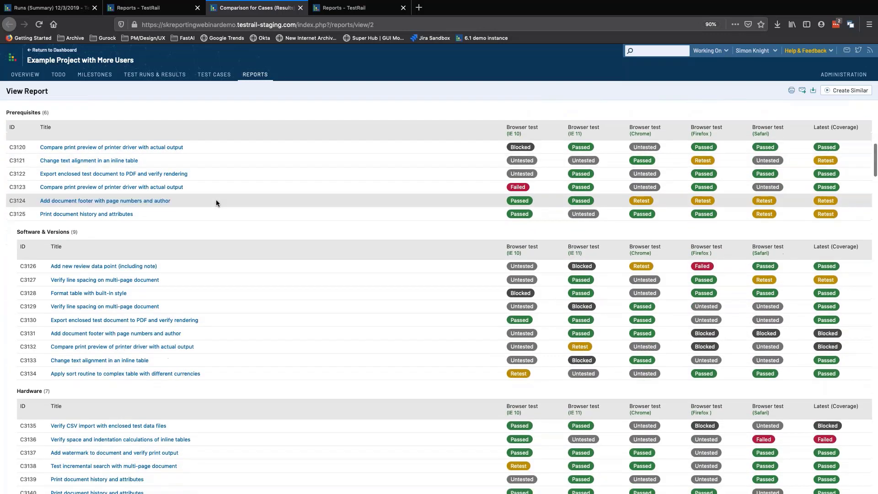
scroll(216, 203, "down", 1)
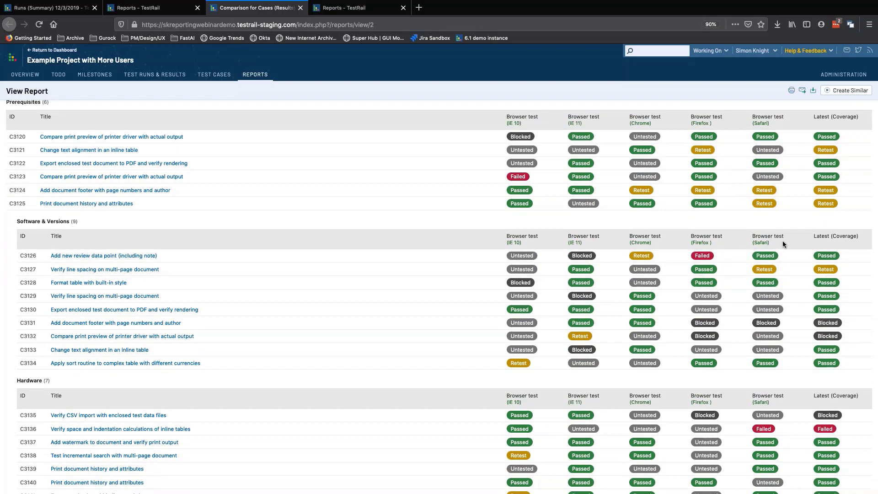
scroll(355, 375, "down", 10)
scroll(355, 374, "down", 20)
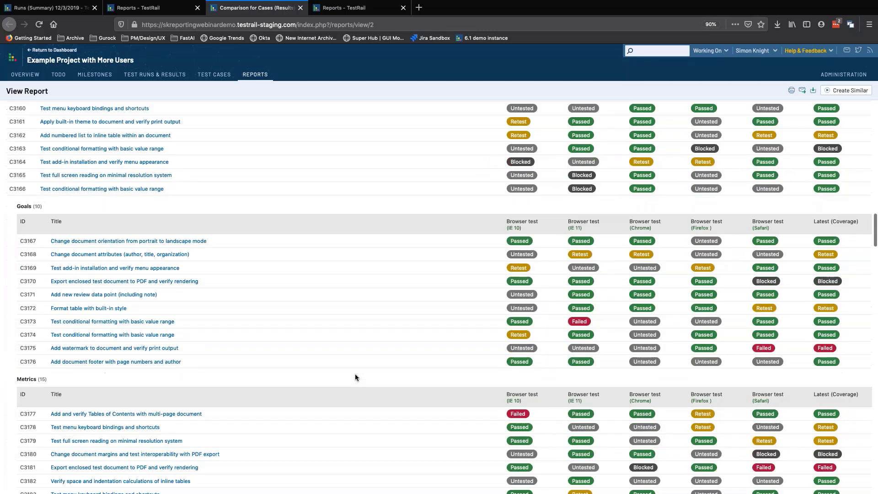
scroll(512, 421, "up", 3)
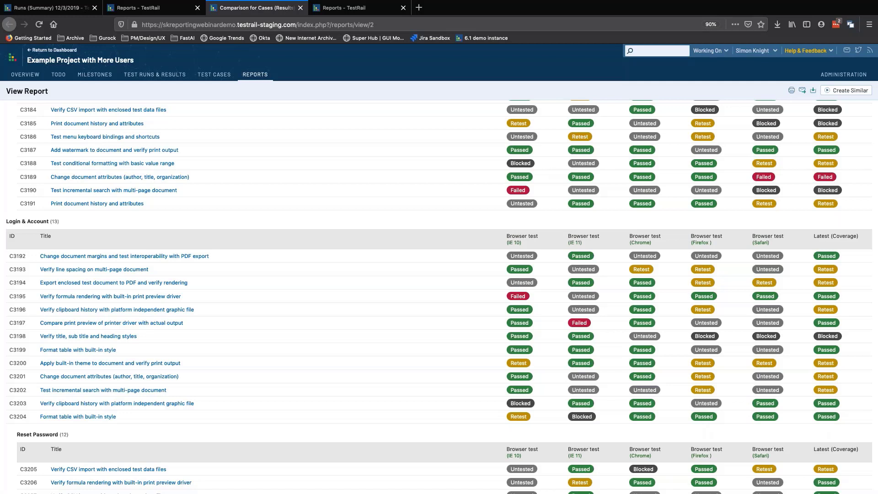
left_click(301, 8)
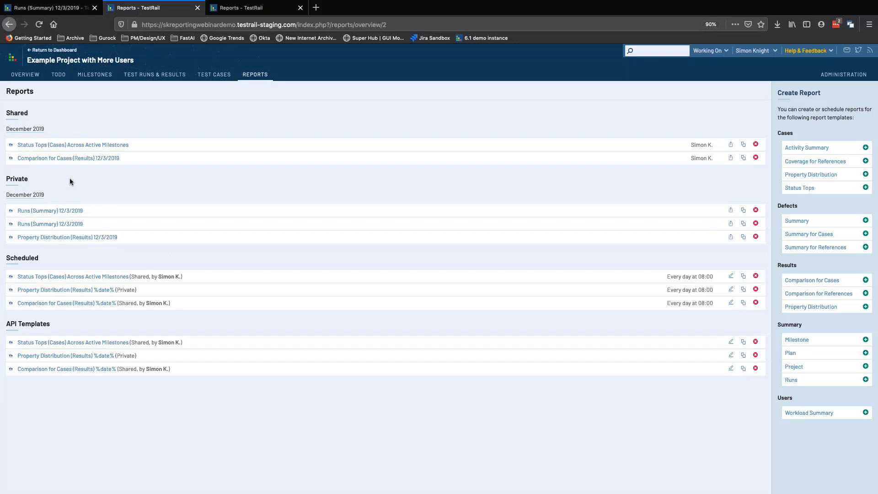
Open the private "Property Distribution (Results) 12/3/2019" report in a separate tab and view its Tests by Tested By chart
middle_click(72, 238)
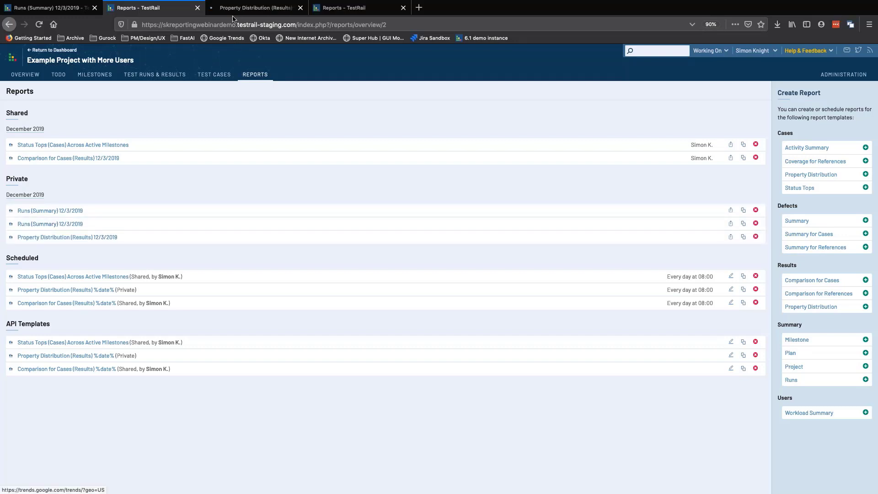
left_click(254, 8)
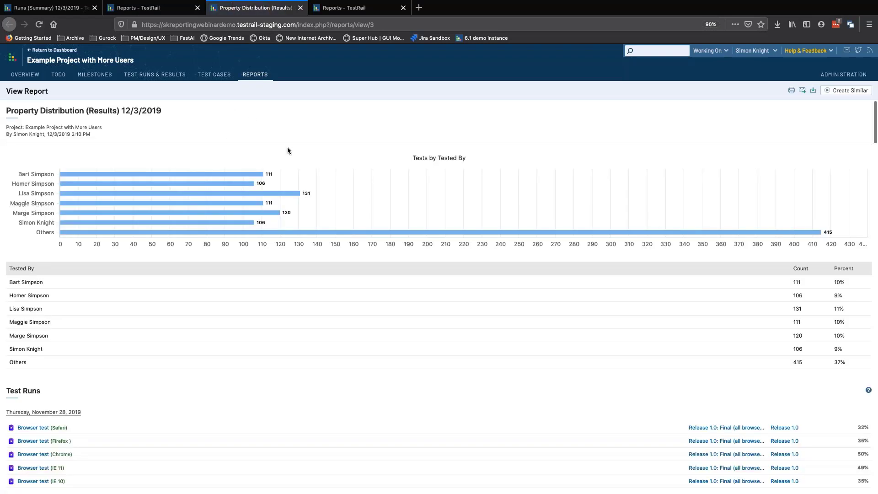
mouse_move(383, 239)
Open a new Results Property Distribution report form from the reports overview and view the attributes available for grouping the tests
left_click(137, 8)
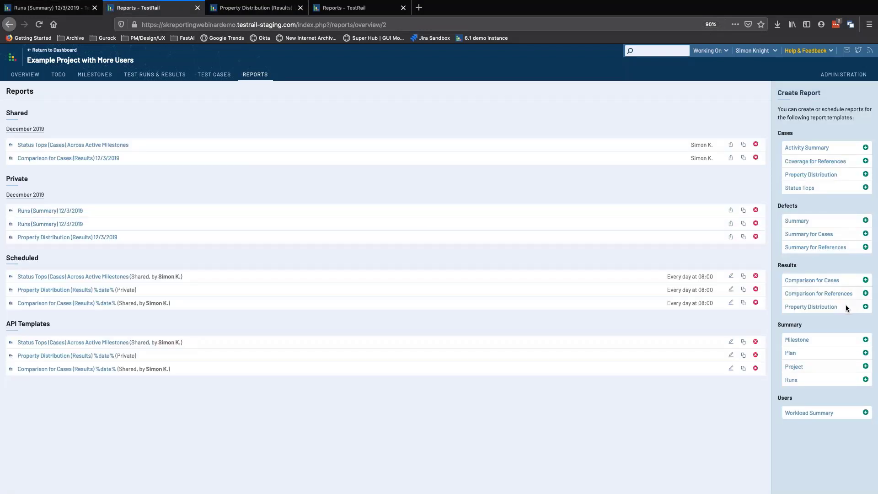
left_click(866, 307)
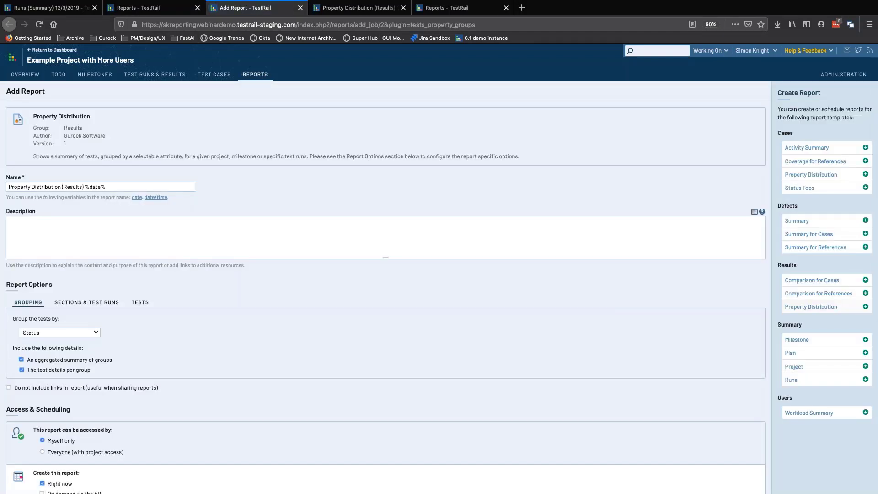
scroll(153, 264, "down", 2)
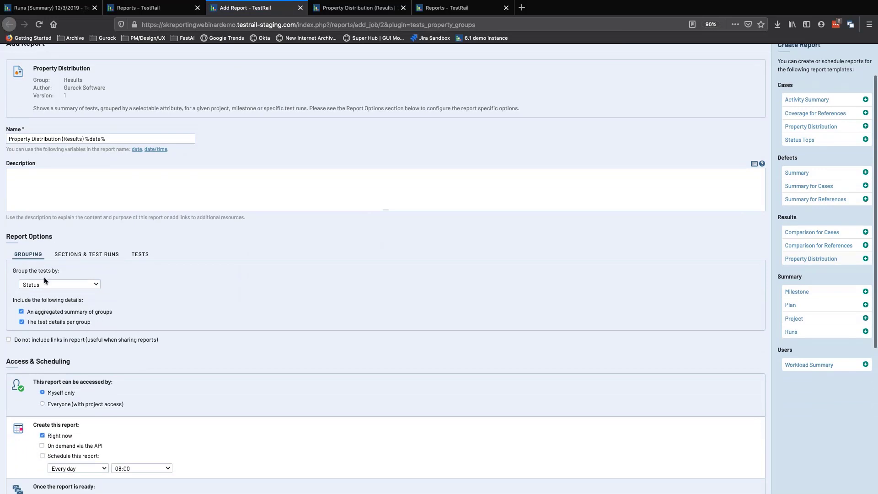
scroll(42, 283, "down", 2)
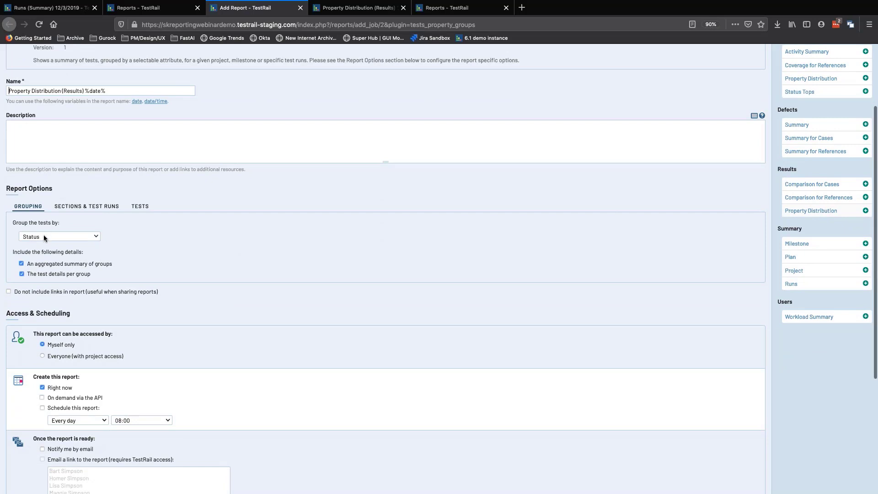
left_click(43, 237)
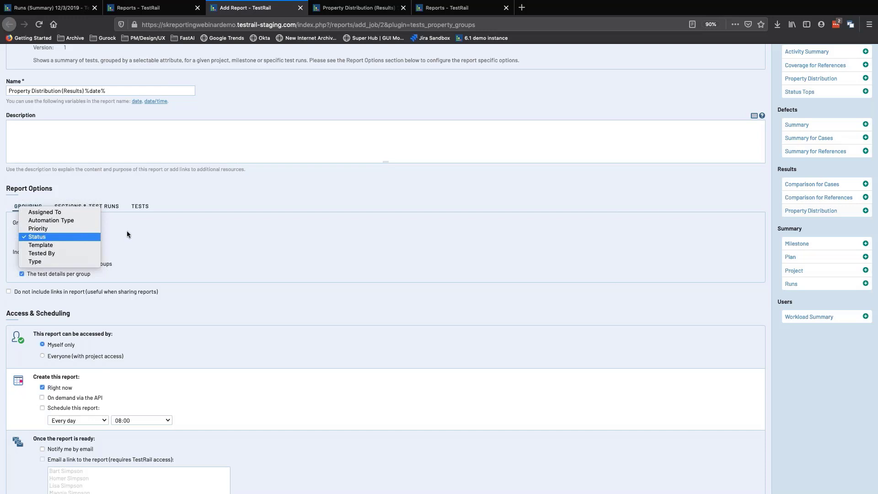
left_click(163, 235)
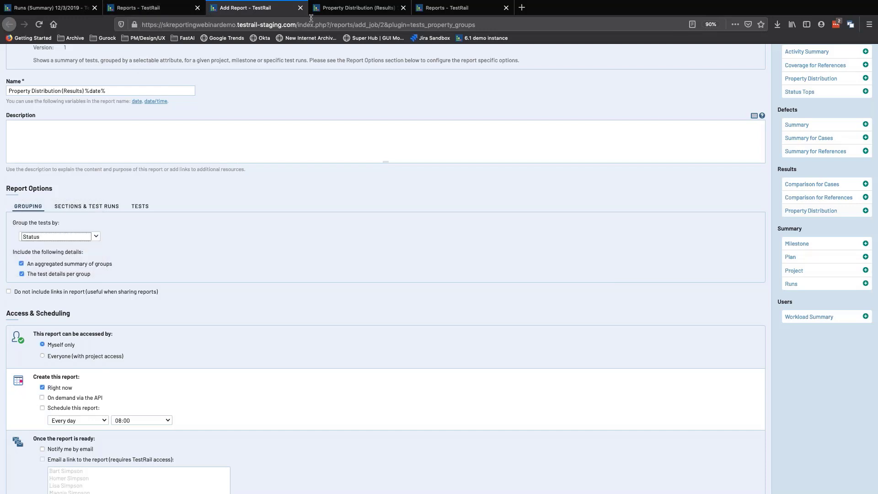
Return to the generated Property Distribution report and examine its Tested By table, Test Runs list and tests grouped by tester
left_click(357, 8)
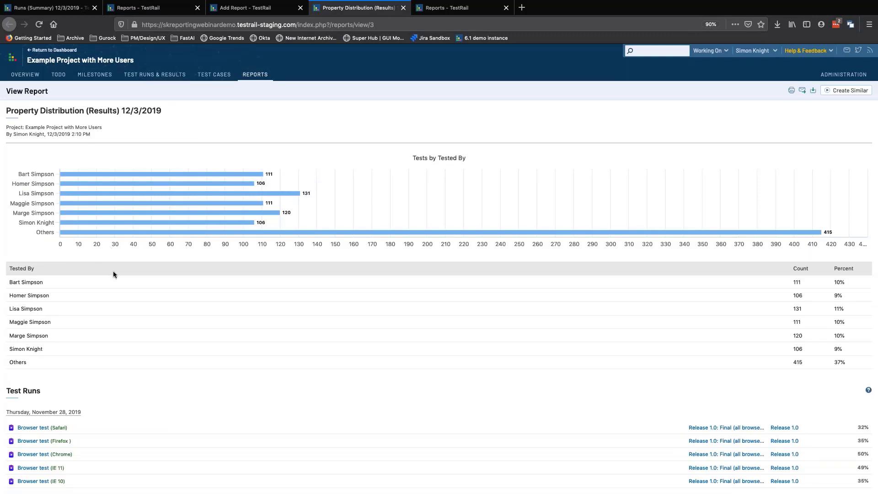
scroll(100, 273, "down", 2)
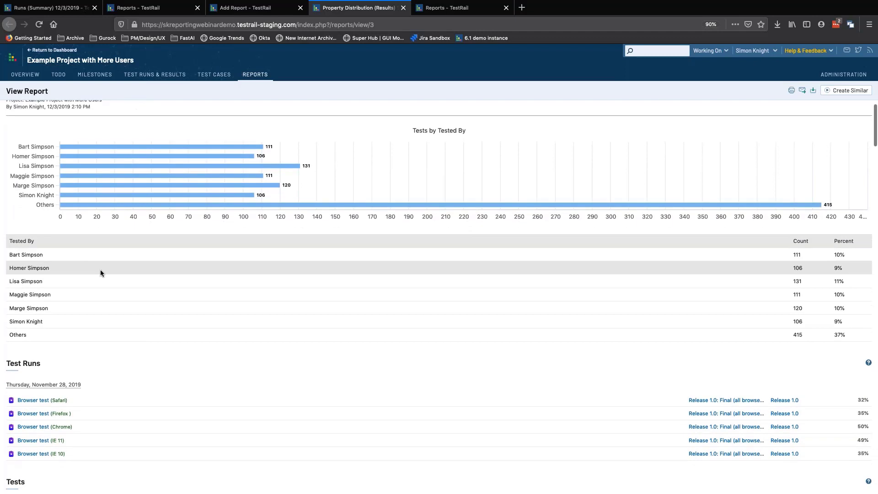
scroll(100, 273, "up", 2)
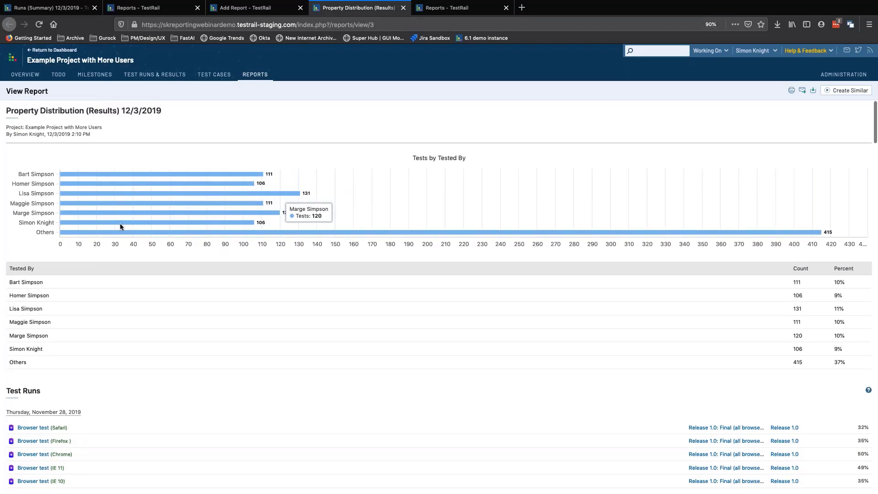
scroll(126, 276, "down", 5)
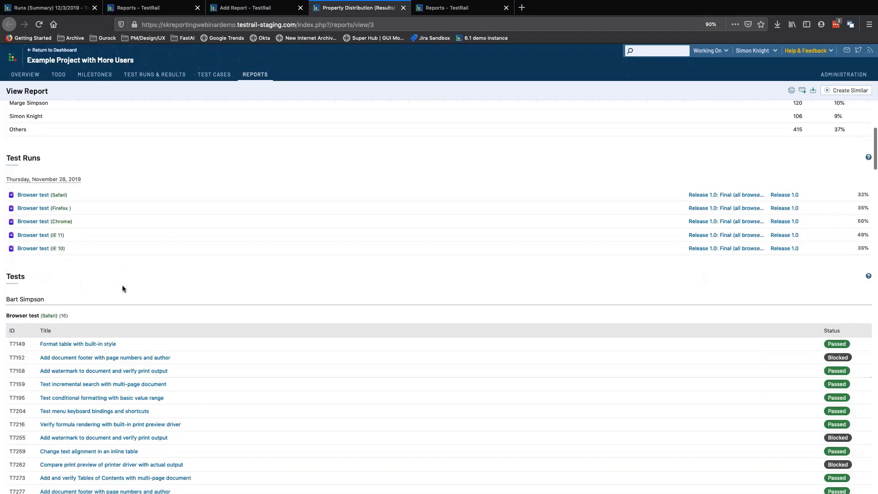
scroll(168, 299, "down", 2)
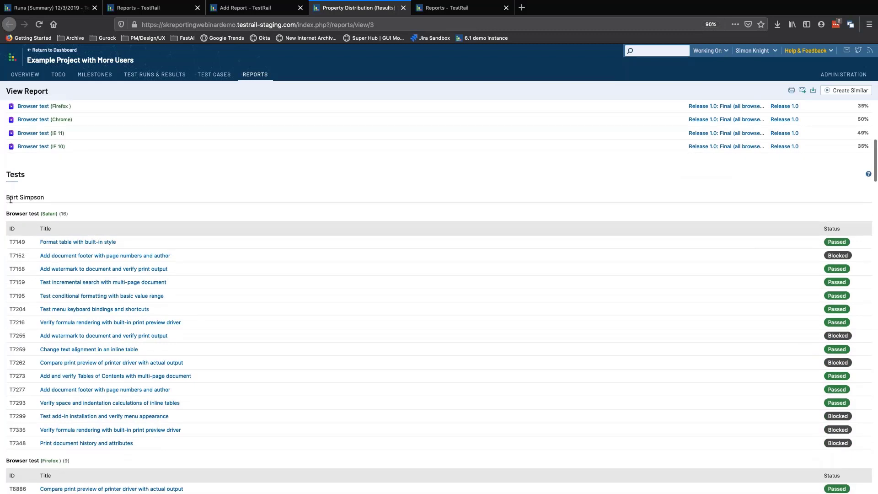
scroll(114, 269, "down", 1)
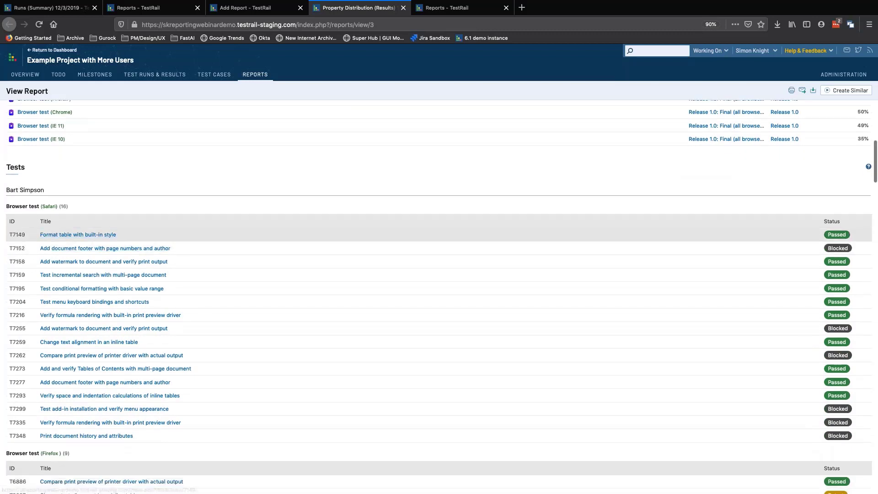
scroll(64, 237, "up", 1)
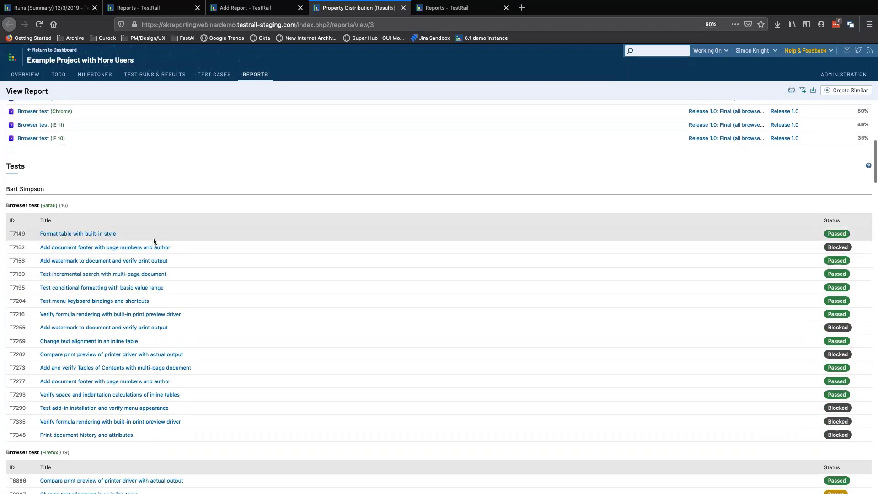
scroll(184, 258, "down", 3)
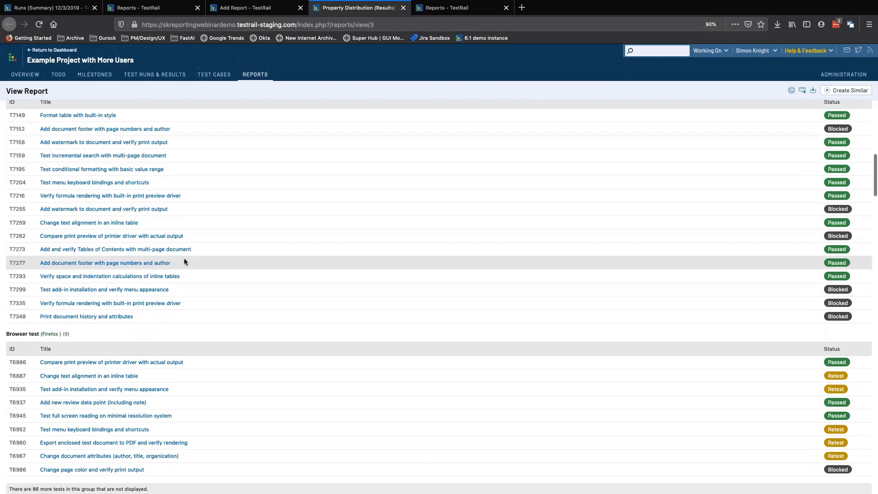
scroll(184, 258, "up", 1)
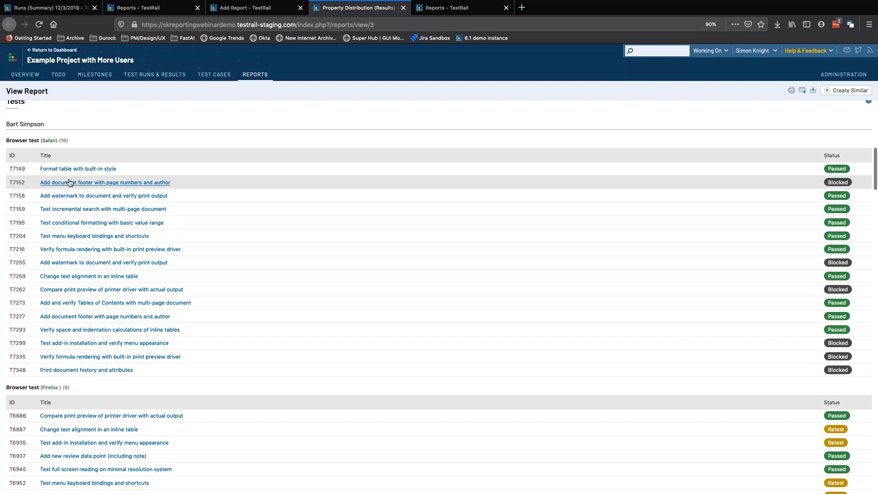
scroll(70, 183, "down", 1)
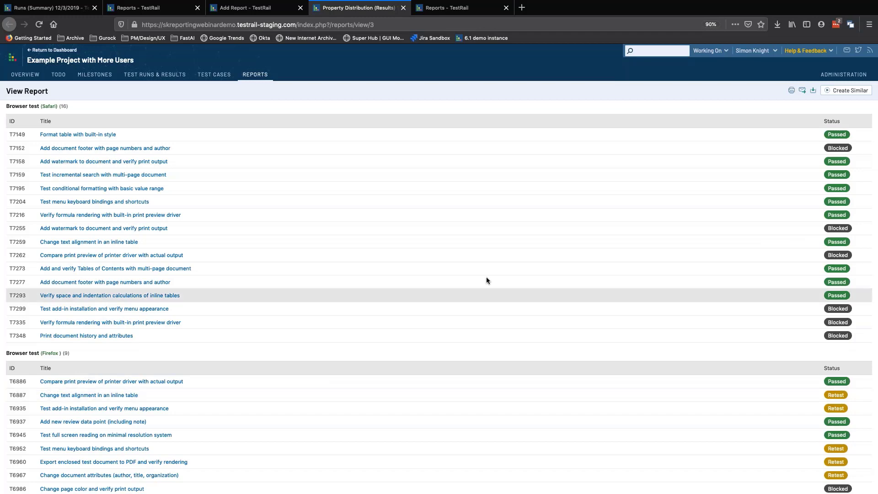
Compare the Tests by Tested By chart and count table with the Test Runs and Tests sections of the report
scroll(486, 276, "up", 15)
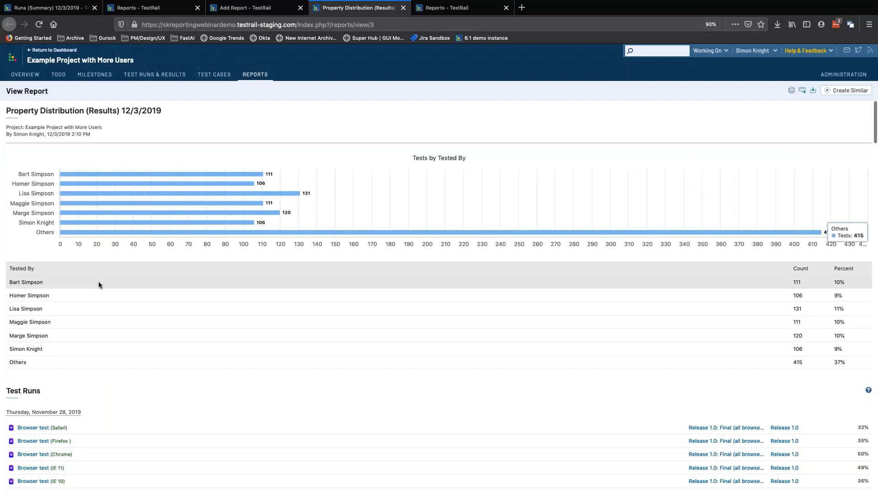
scroll(98, 281, "down", 1)
scroll(92, 366, "down", 4)
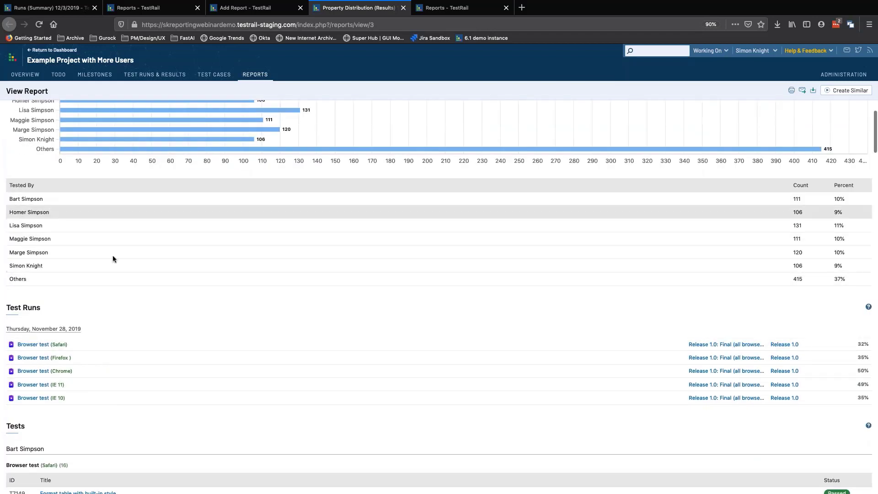
scroll(128, 283, "up", 4)
scroll(136, 296, "up", 1)
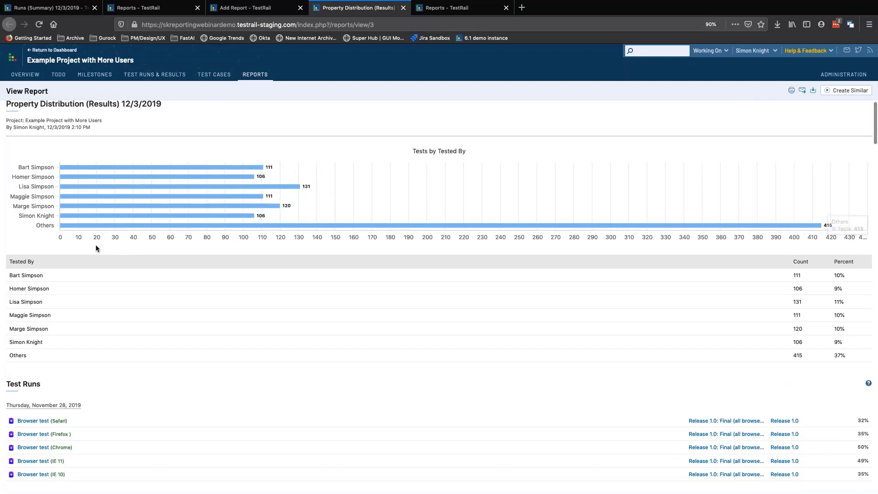
scroll(122, 339, "down", 5)
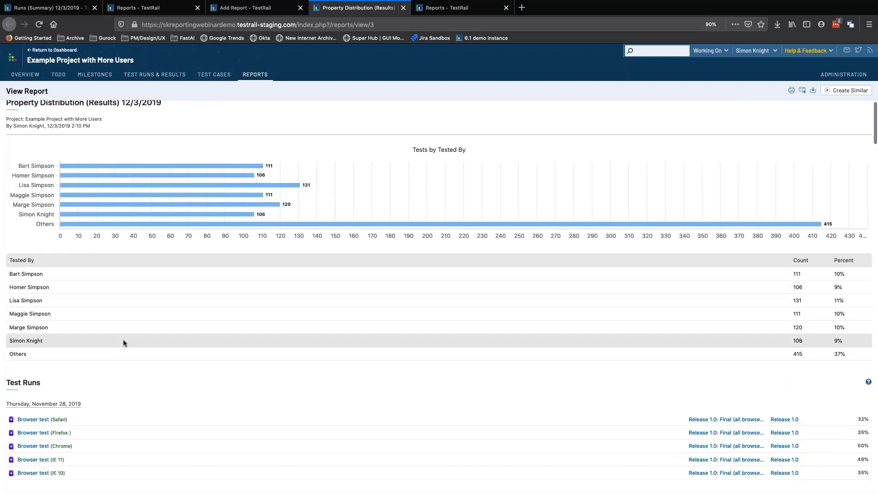
scroll(123, 343, "down", 3)
scroll(123, 342, "up", 8)
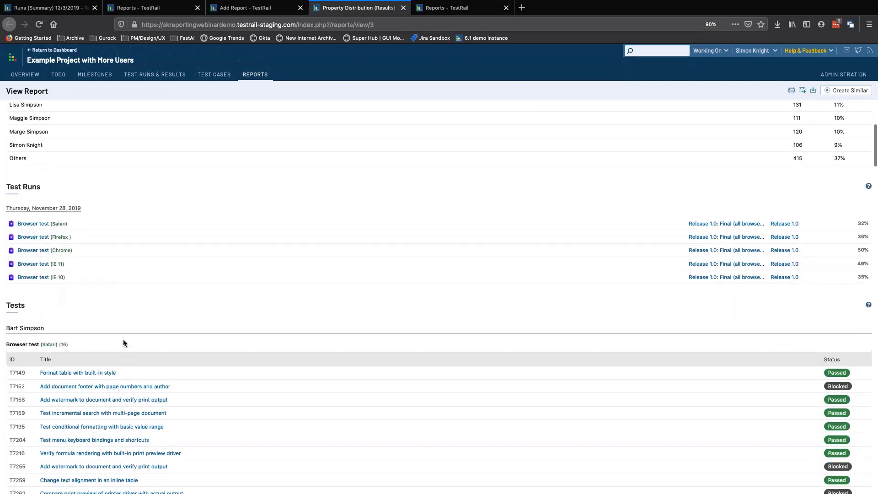
scroll(123, 340, "up", 1)
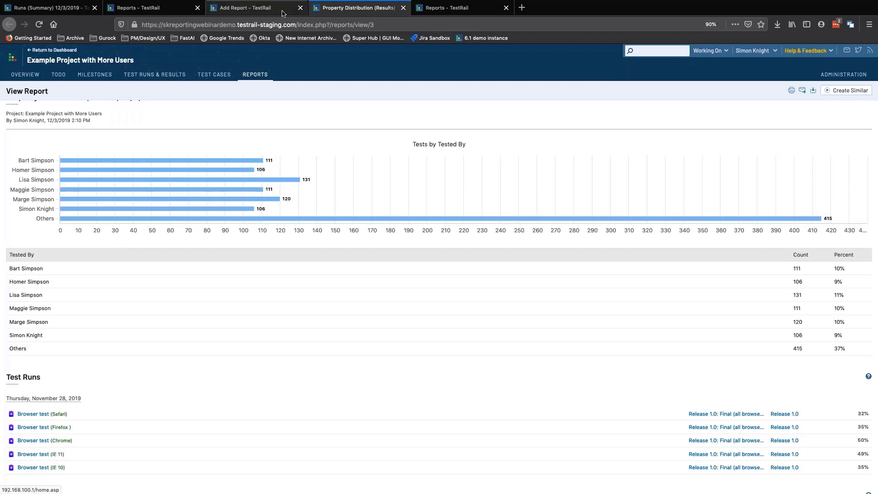
Close the Property Distribution form and report, and return to the reports overview of Example Project with More Users
left_click(300, 8)
left_click(300, 8)
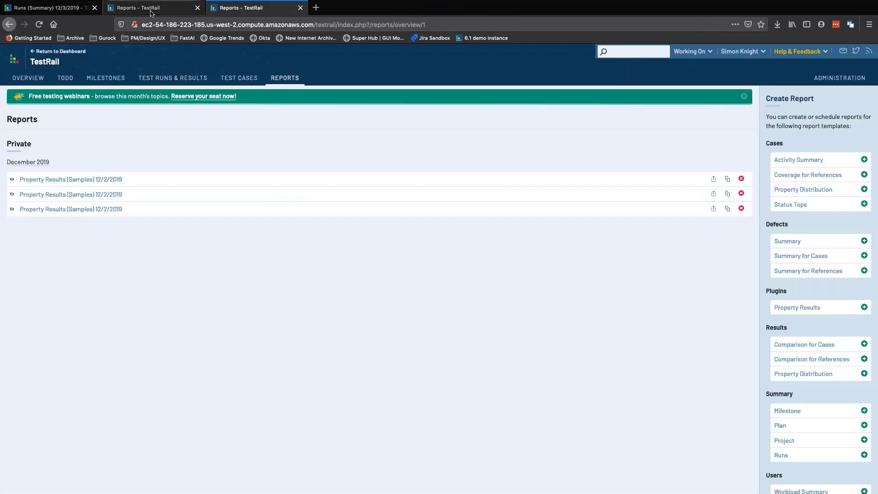
left_click(173, 4)
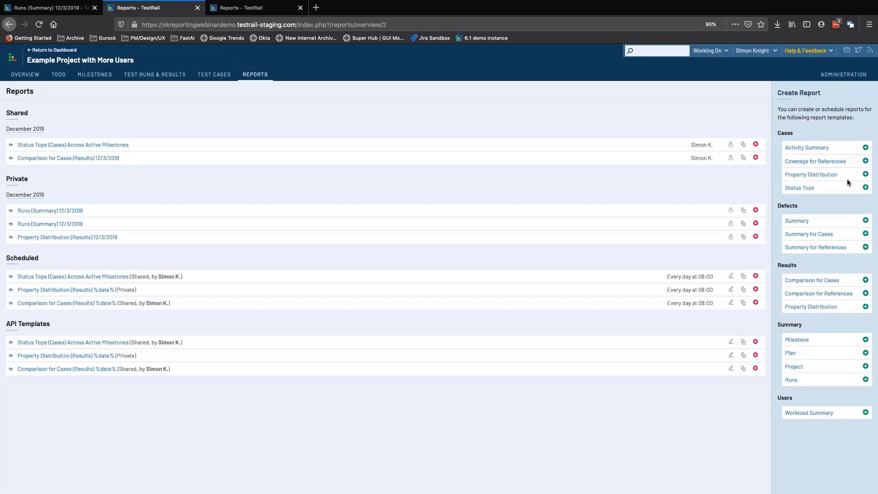
Open a new Status Tops form and the shared "Status Tops (Cases) Across Active Milestones" report in separate tabs and view both
middle_click(800, 188)
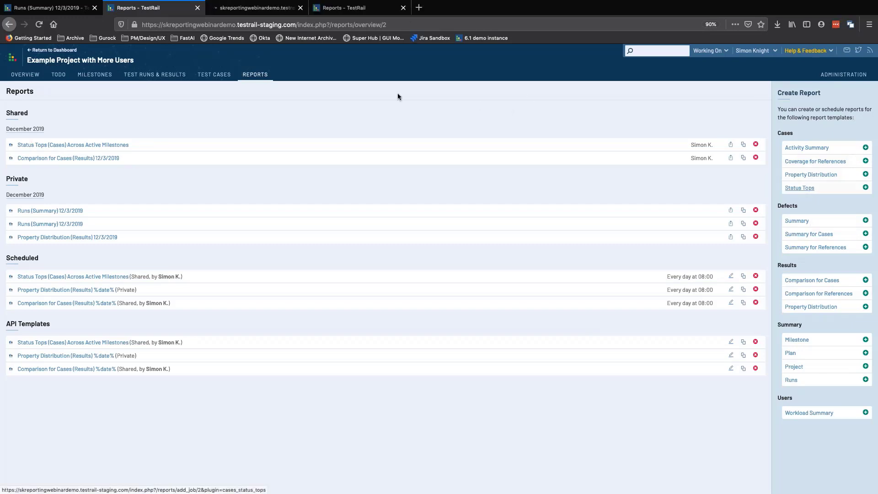
middle_click(67, 145)
left_click(359, 8)
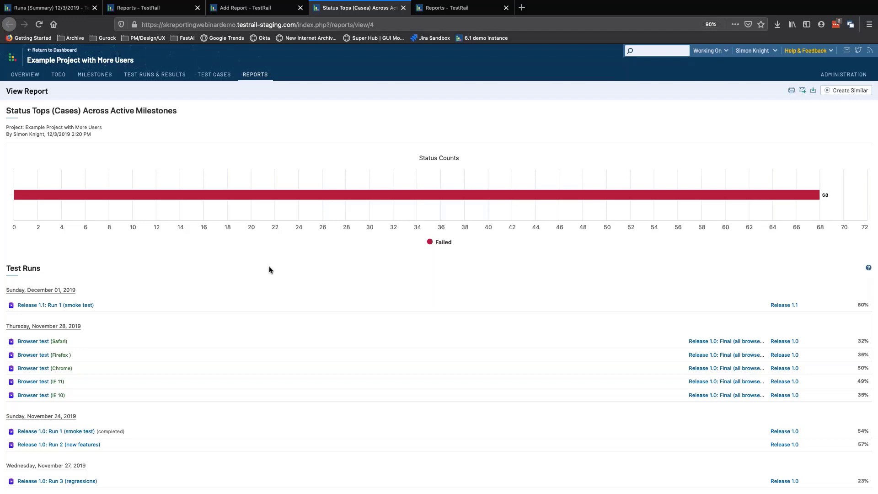
scroll(269, 270, "down", 2)
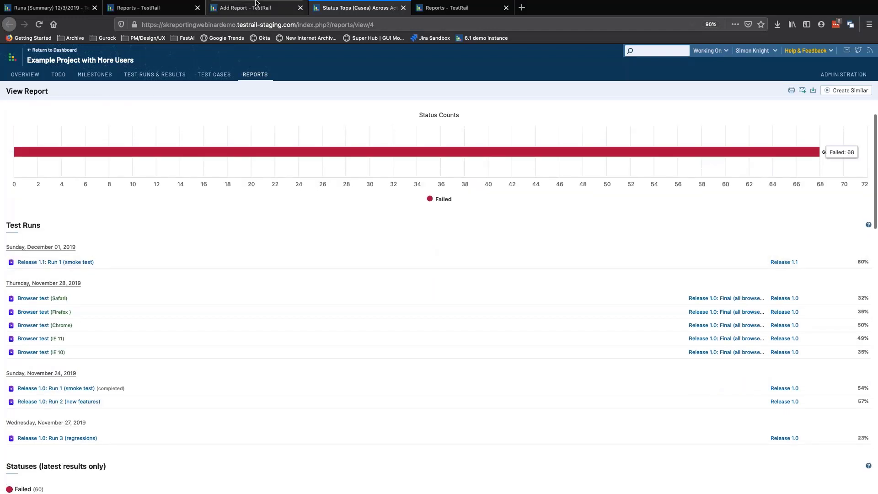
left_click(259, 9)
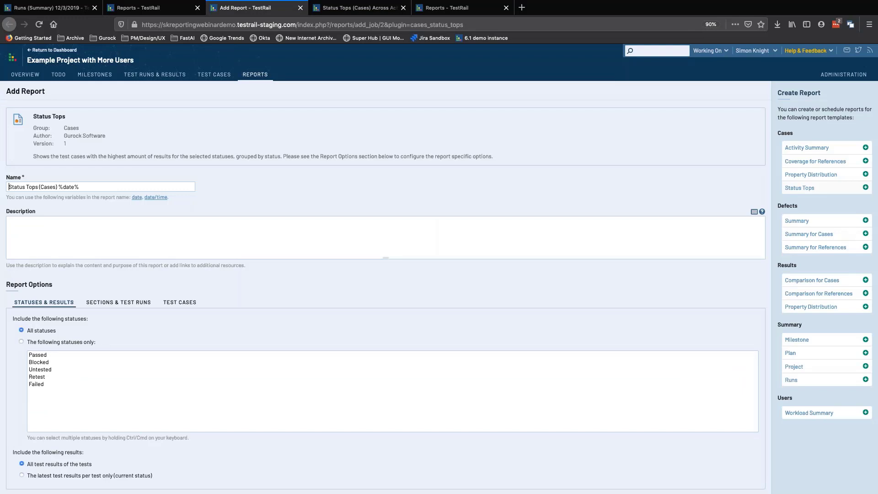
Review the Status Tops statuses and results options, then examine the Test Runs section of the Status Tops (Cases) Across Active Milestones report
scroll(65, 326, "down", 4)
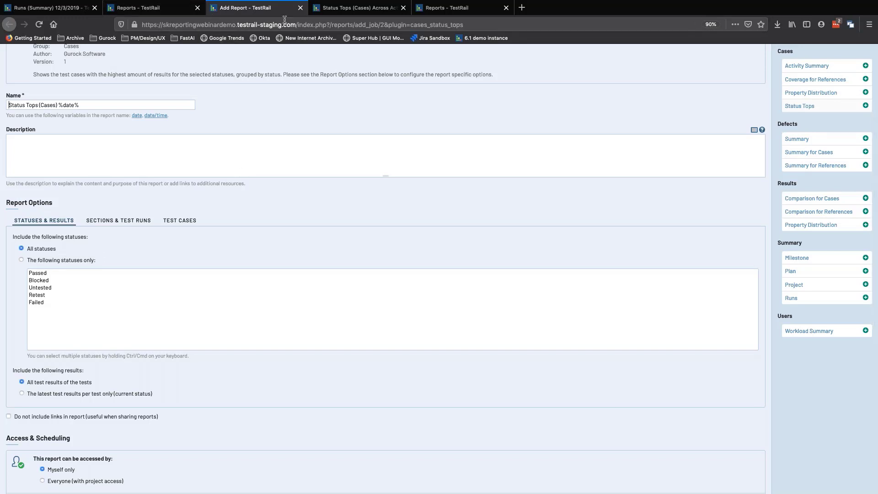
left_click(328, 21)
left_click(334, 12)
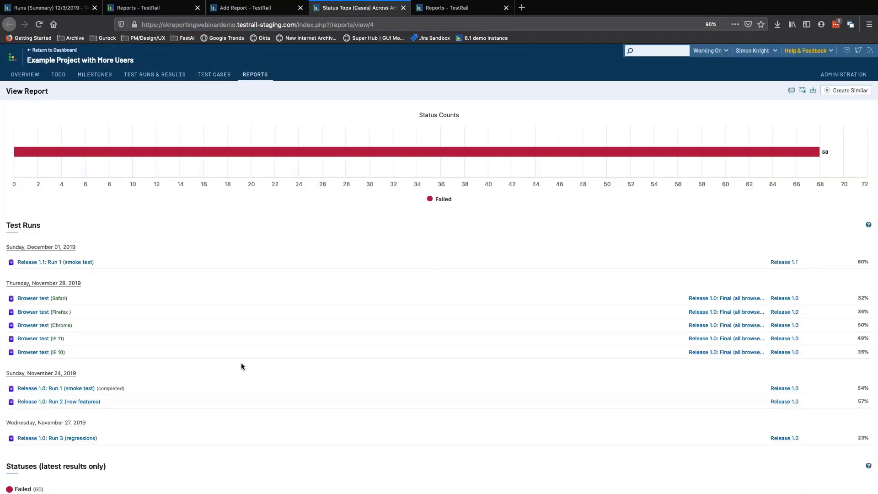
scroll(242, 366, "down", 2)
scroll(242, 366, "down", 1)
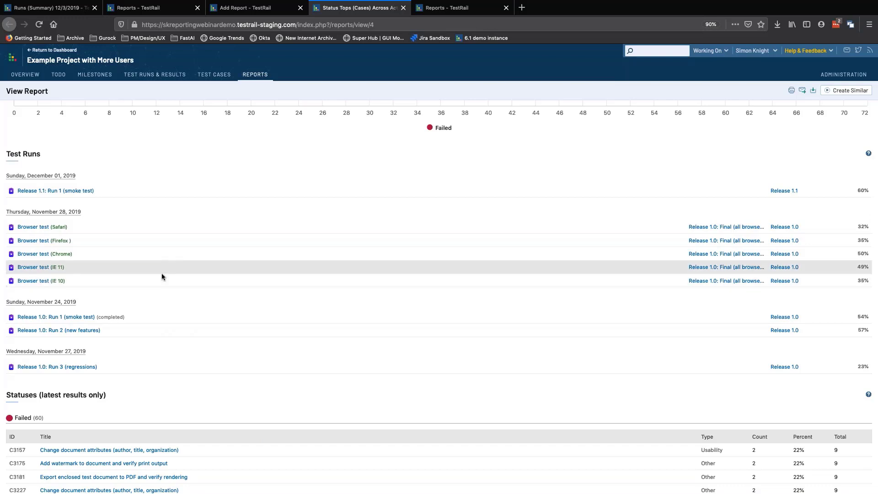
scroll(276, 260, "down", 2)
scroll(277, 262, "down", 2)
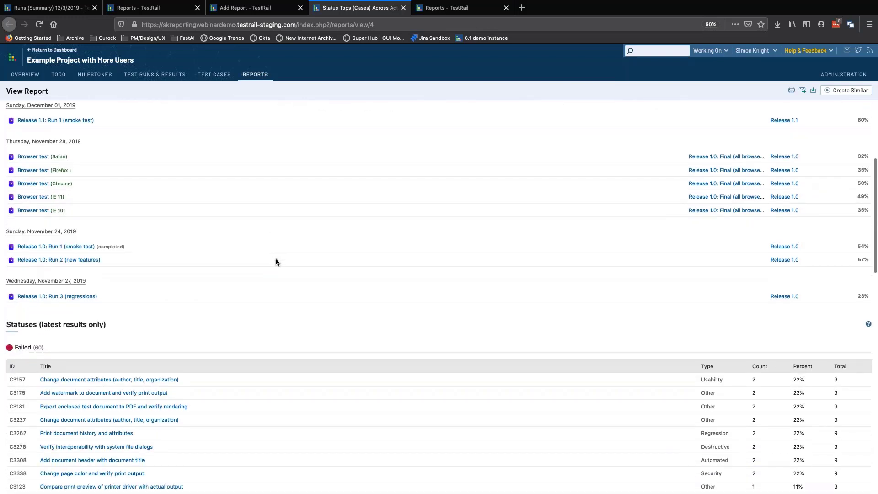
Compare the report's Status Counts chart and Test Runs list with the failed test cases under Statuses (latest results only)
scroll(277, 262, "up", 8)
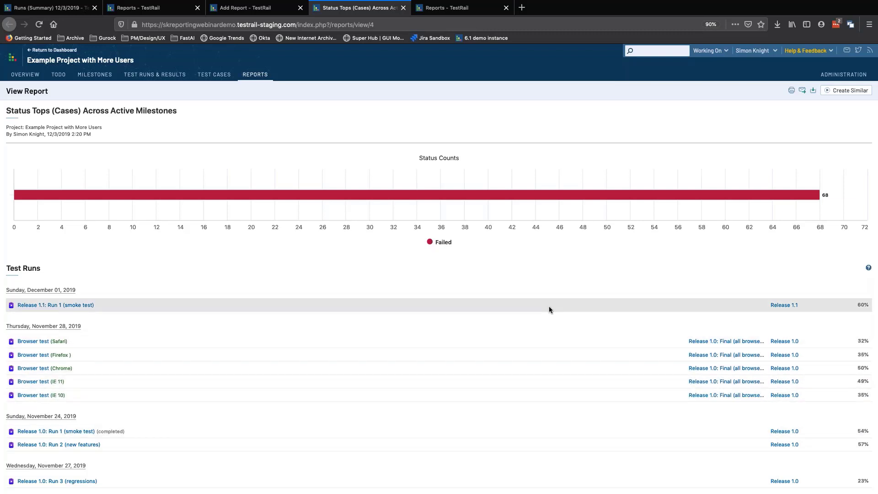
scroll(549, 307, "down", 6)
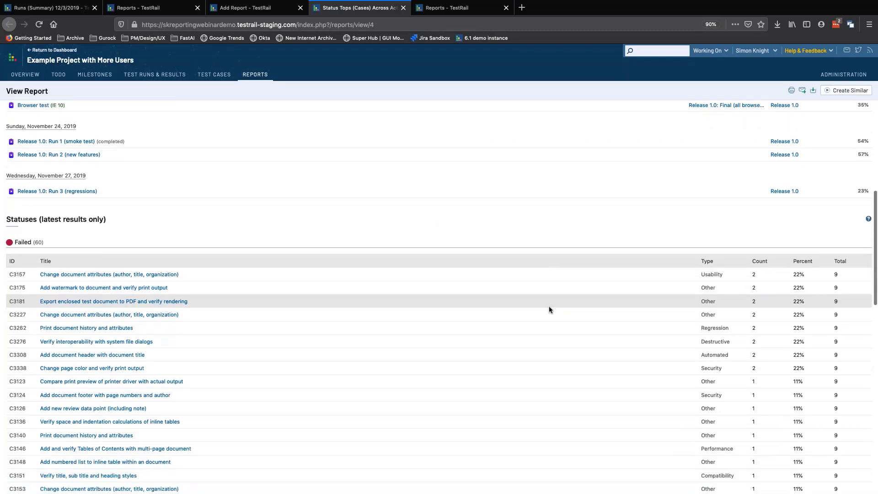
scroll(549, 309, "up", 3)
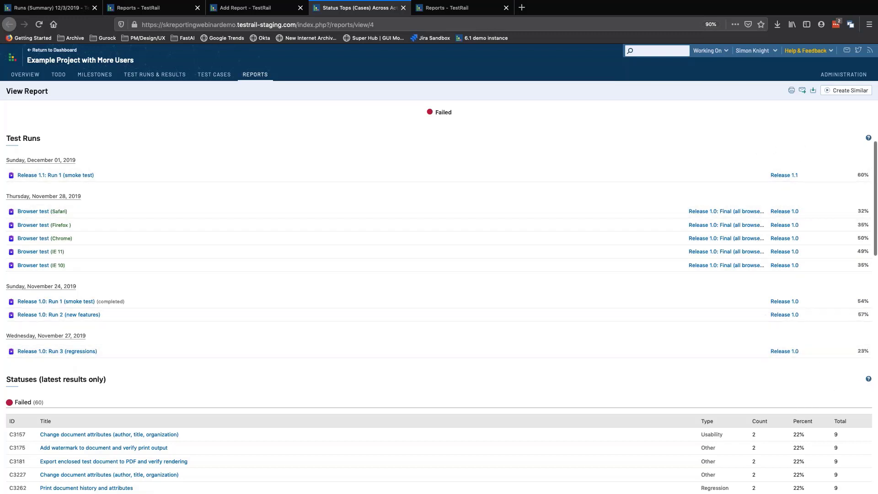
scroll(800, 157, "up", 3)
scroll(800, 157, "down", 2)
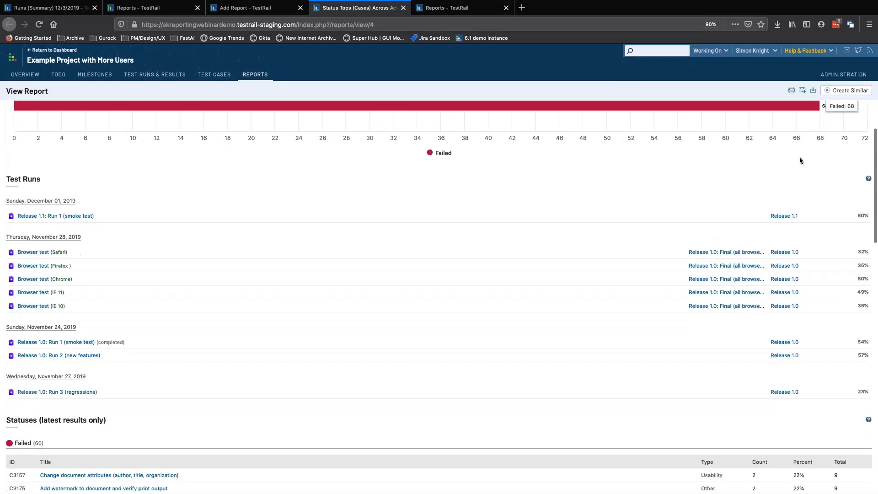
scroll(773, 180, "down", 1)
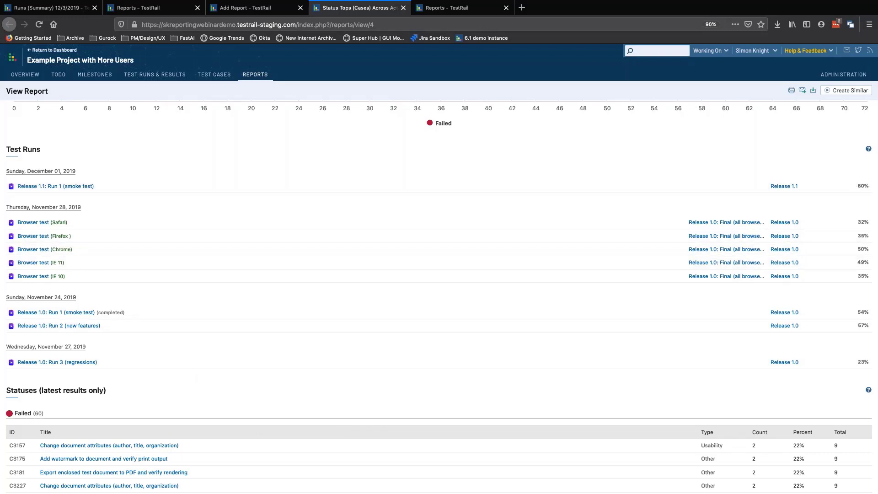
scroll(399, 324, "down", 3)
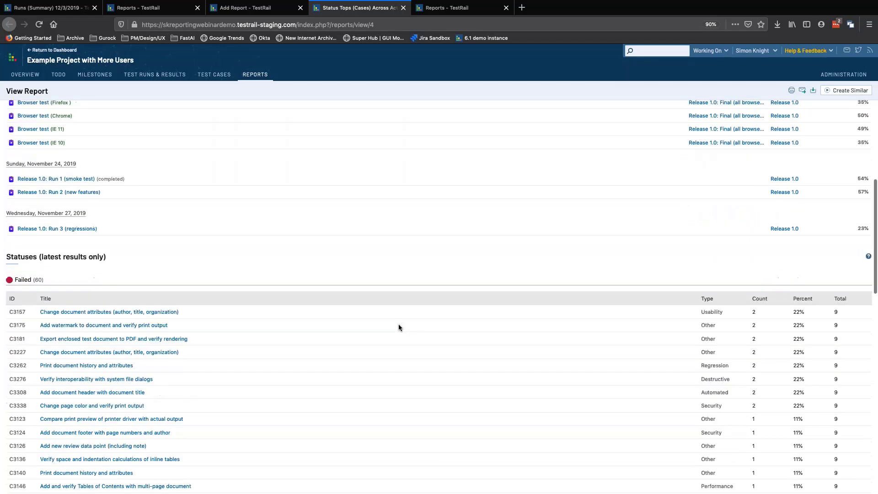
scroll(462, 334, "down", 3)
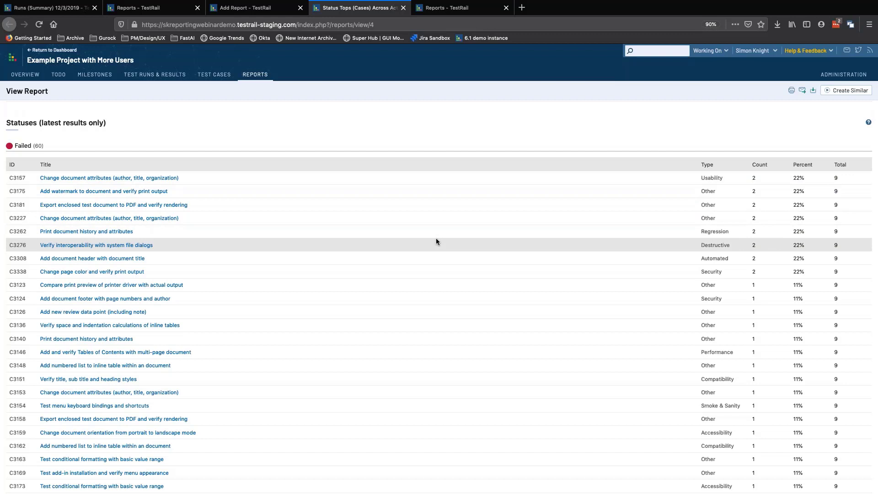
scroll(435, 237, "up", 2)
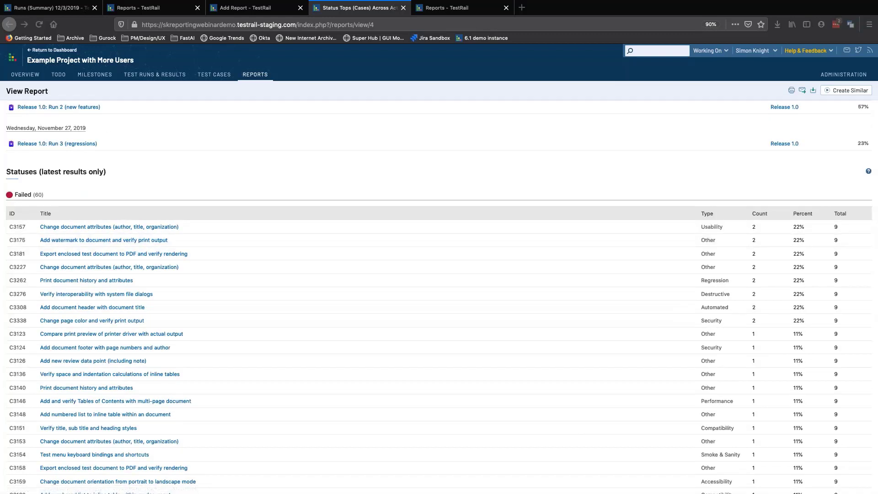
Return to the reports overview and open a new Coverage for References report form from the Cases templates
left_click(233, 14)
left_click(165, 15)
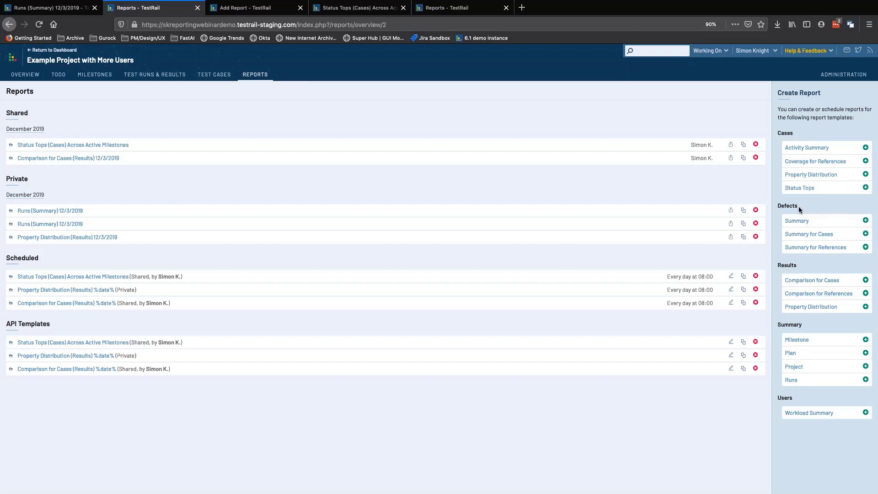
mouse_move(793, 164)
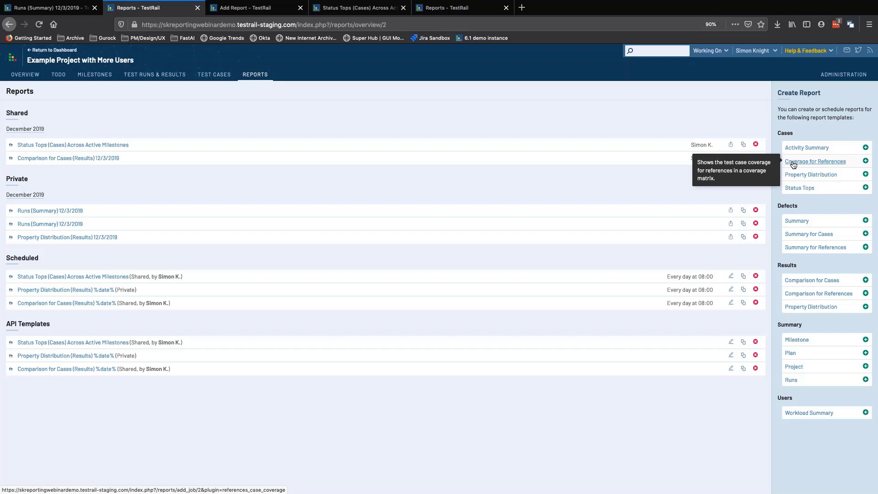
left_click(794, 164)
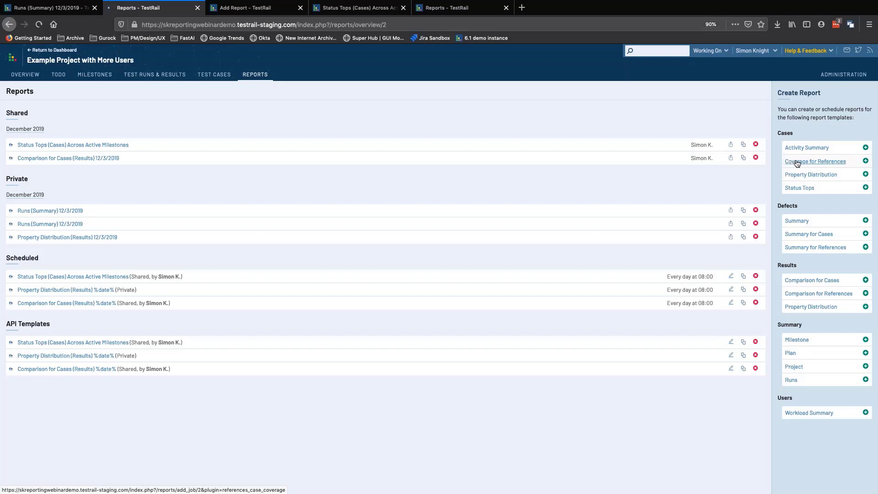
Review the Coverage for References options and add the report with all references, access for Myself only and creation set to Right now
scroll(94, 269, "down", 2)
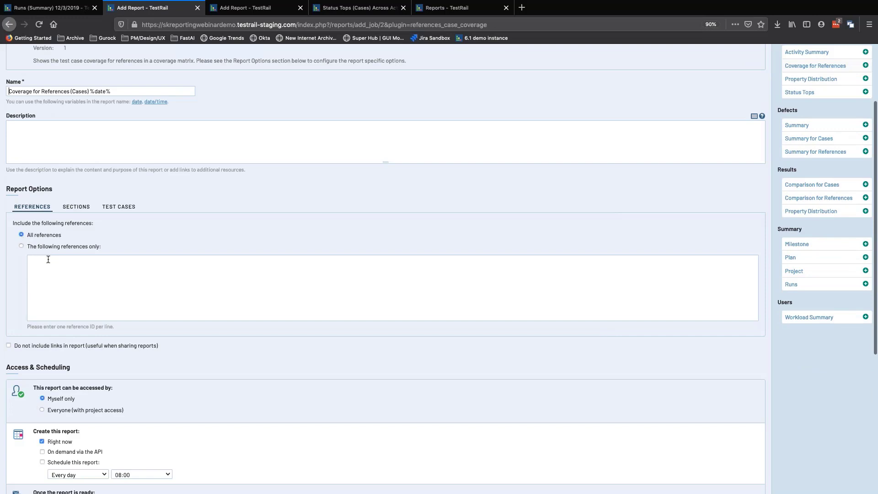
scroll(80, 281, "down", 1)
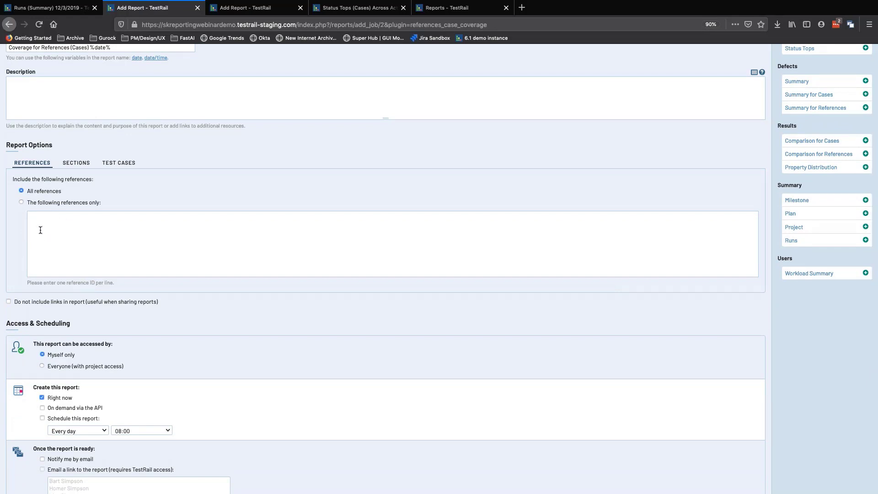
left_click(29, 218)
scroll(39, 241, "up", 2)
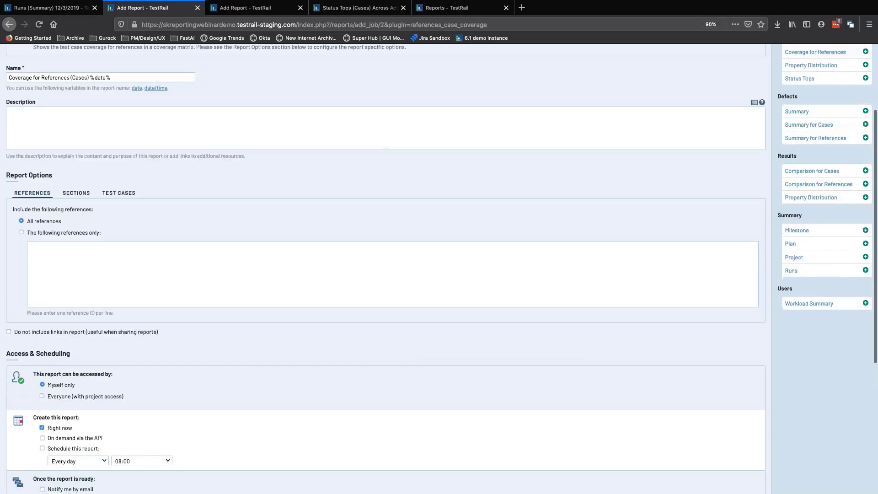
scroll(39, 240, "up", 3)
scroll(37, 219, "down", 5)
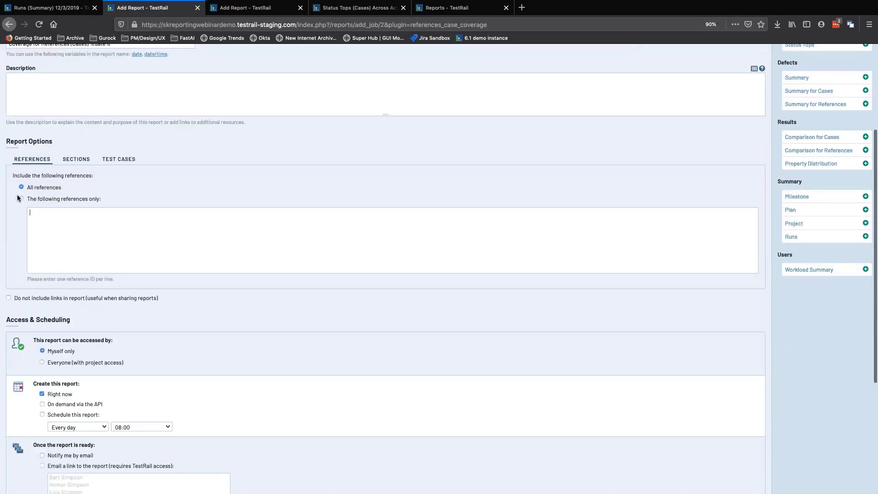
scroll(48, 250, "down", 4)
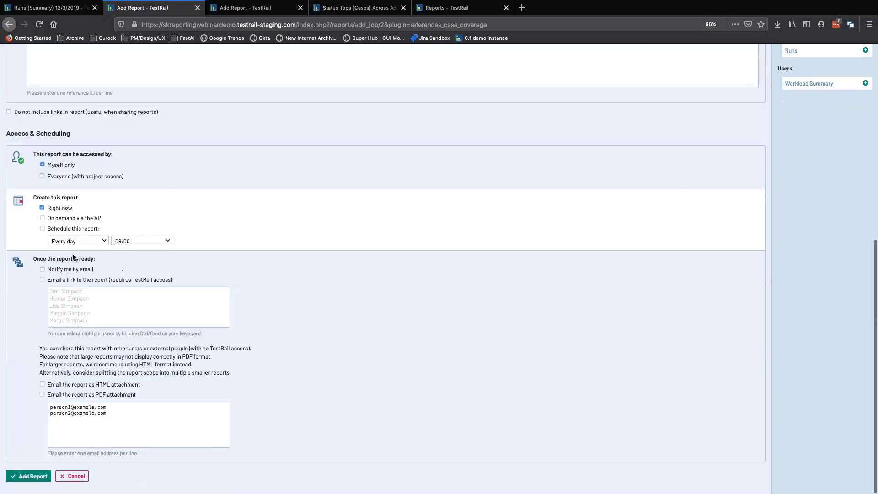
left_click(17, 479)
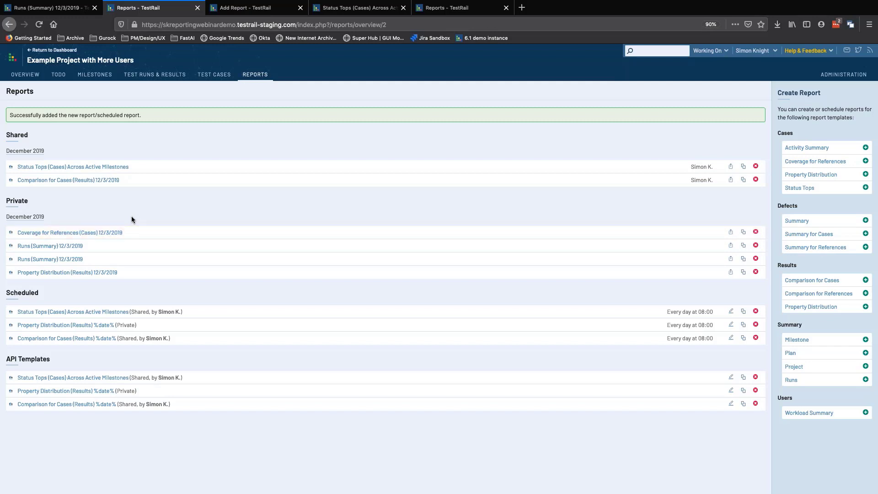
Open the Coverage for References (Cases) 12/3/2019 report and inspect its Reference Coverage and References and Test Cases charts
left_click(90, 233)
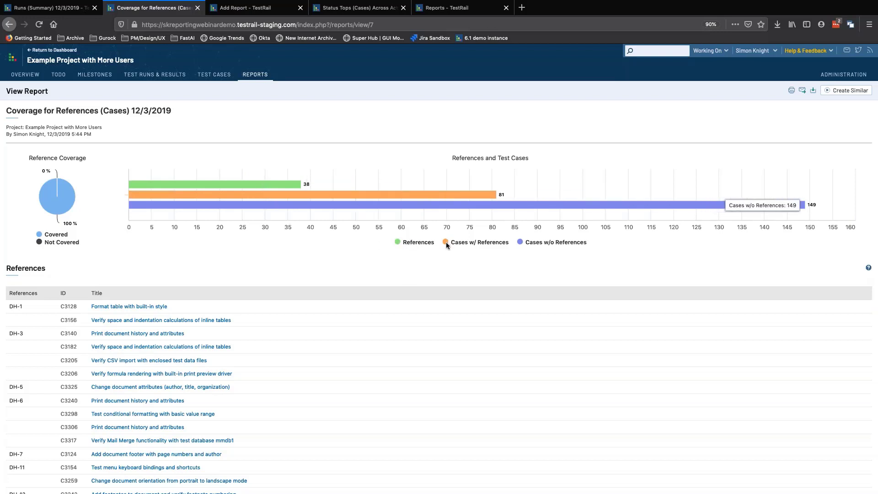
mouse_move(501, 195)
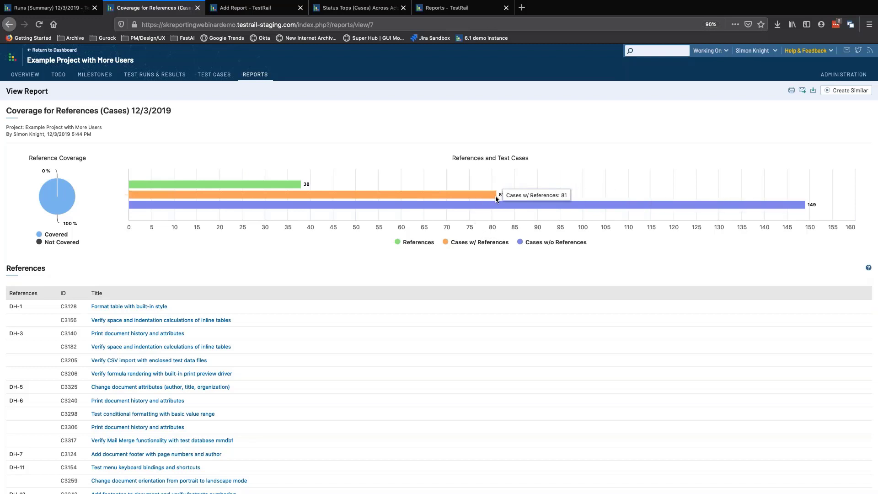
mouse_move(499, 210)
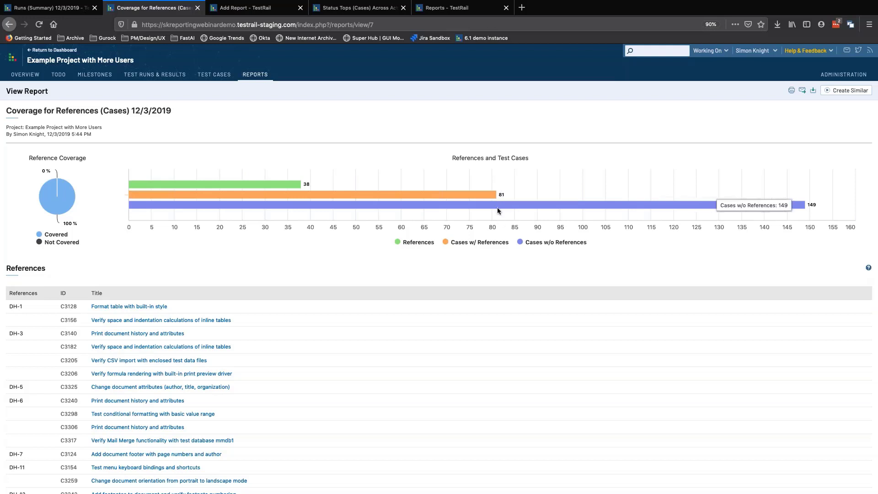
mouse_move(270, 183)
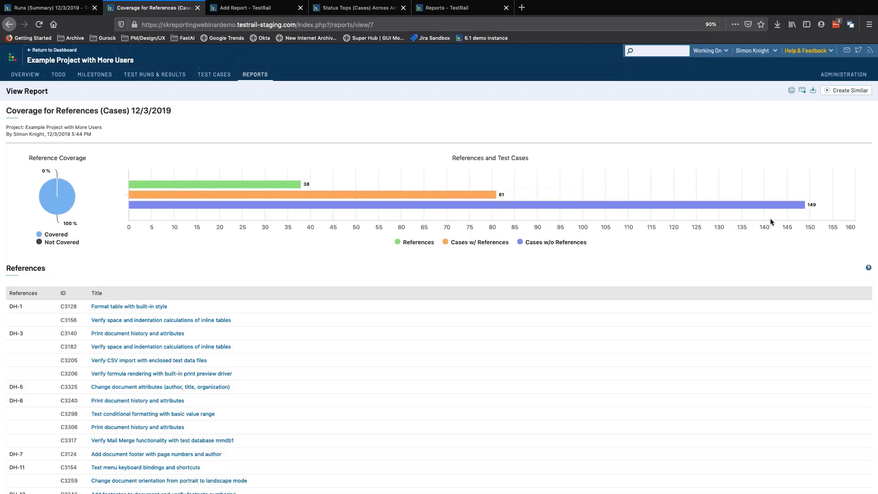
mouse_move(805, 208)
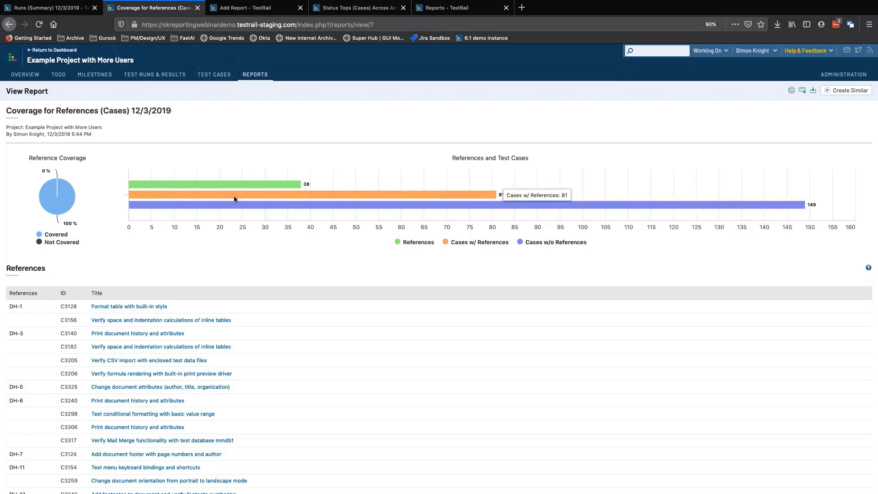
Examine the References table and its linked test cases, along with the start of the Test cases without references section
scroll(279, 270, "down", 3)
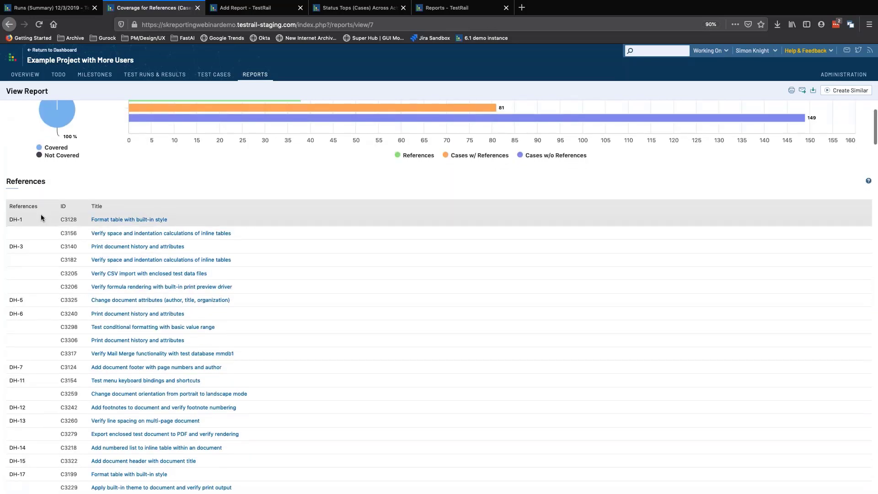
scroll(40, 214, "down", 4)
scroll(6, 164, "up", 2)
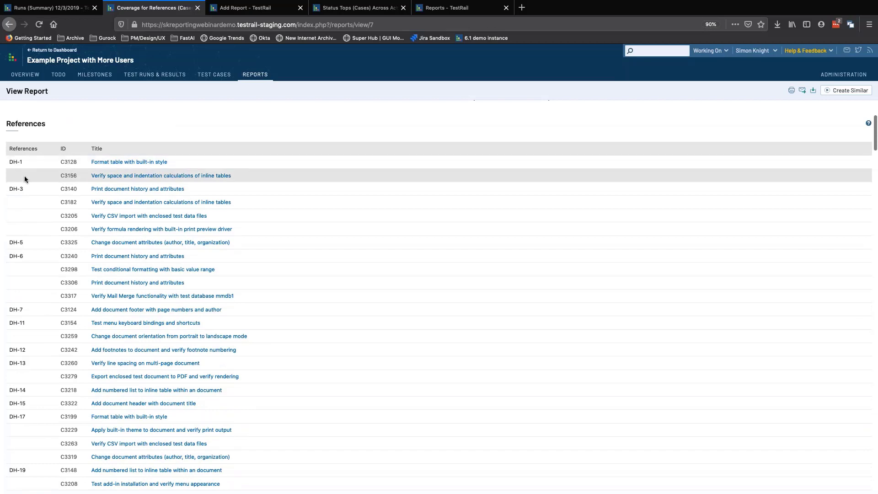
scroll(24, 178, "down", 6)
scroll(26, 178, "down", 20)
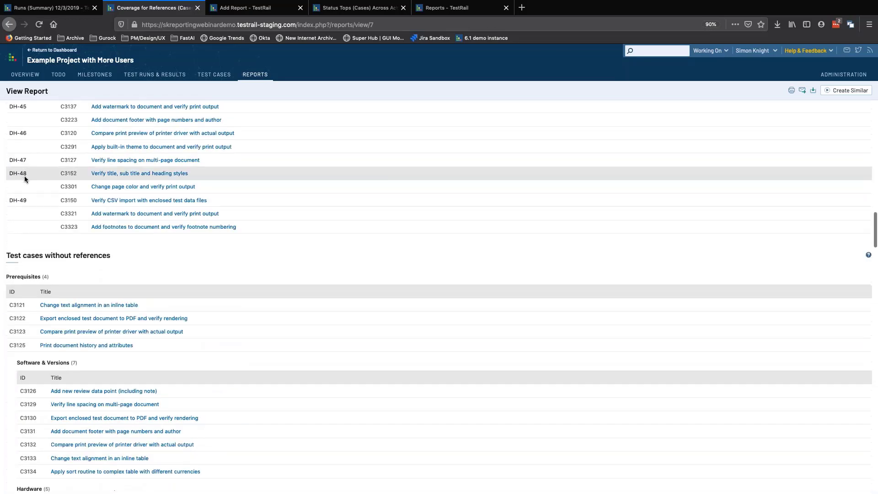
scroll(23, 175, "up", 10)
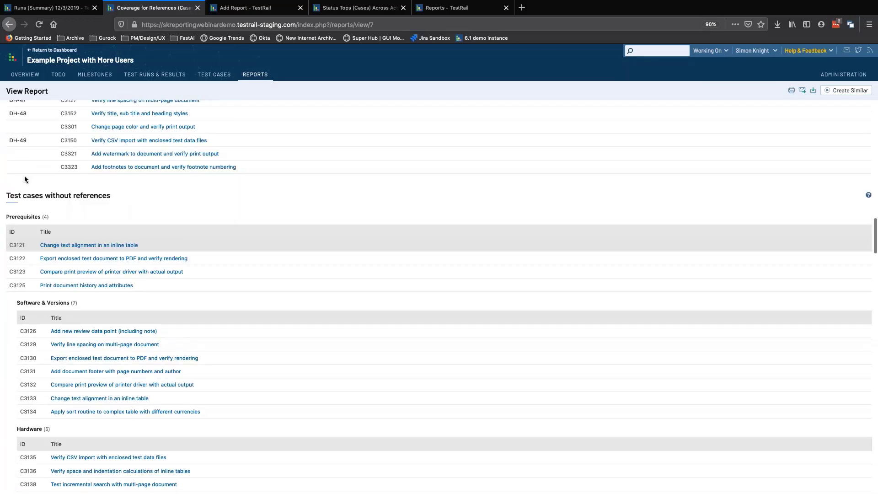
scroll(61, 161, "up", 18)
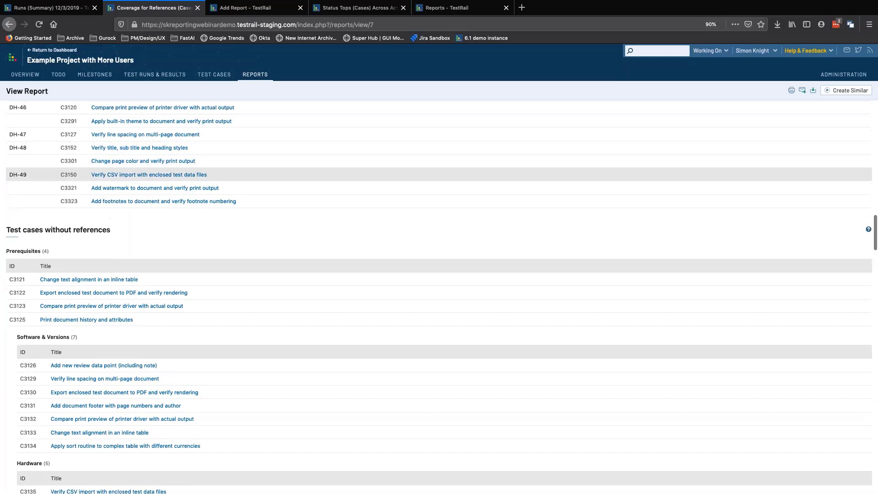
scroll(60, 159, "up", 12)
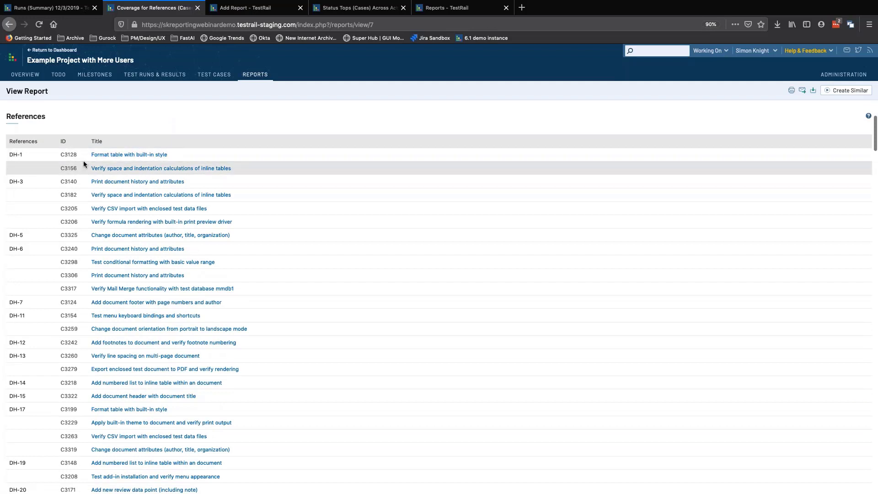
Examine the report's referenced cases and the sections listing test cases without references, then return to its coverage charts
scroll(83, 161, "down", 1)
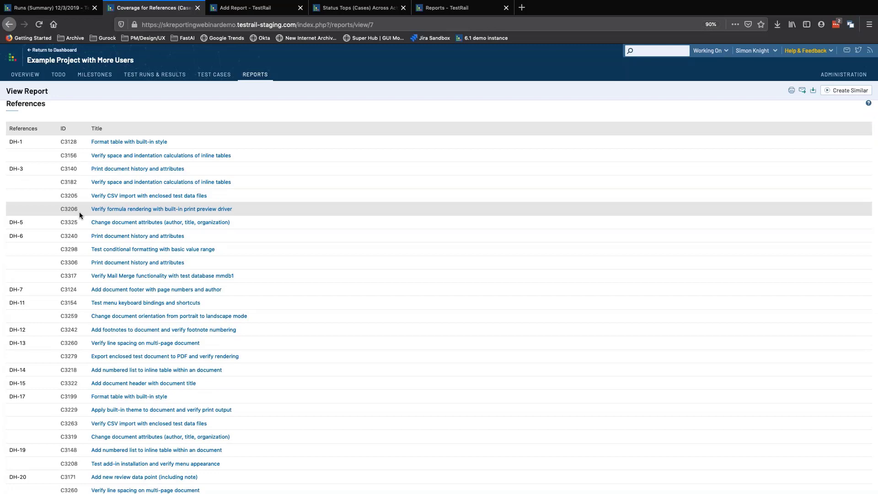
scroll(46, 209, "down", 20)
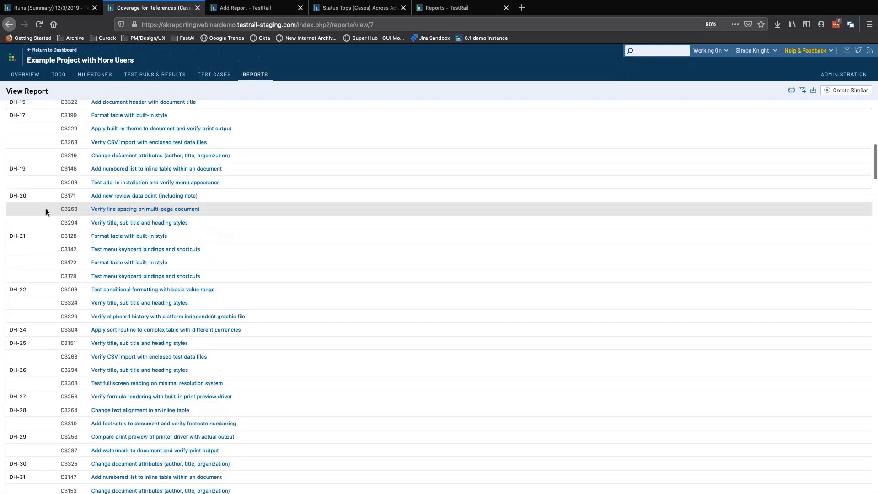
scroll(46, 208, "up", 3)
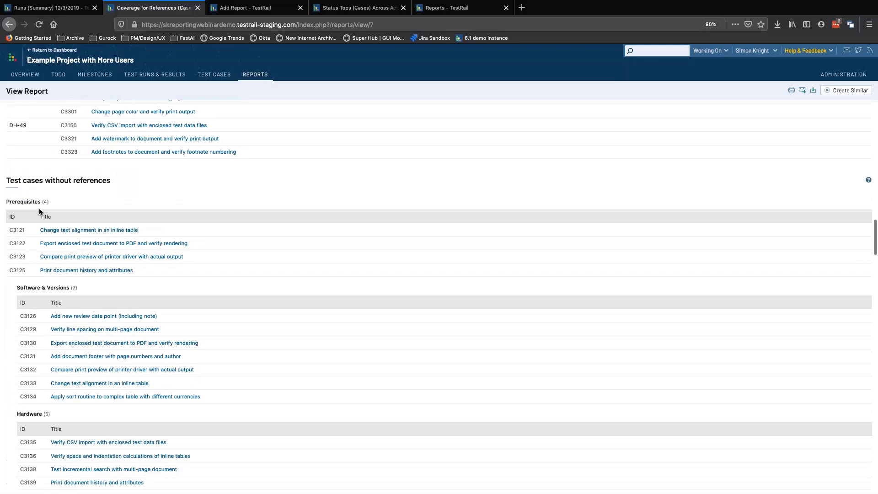
scroll(104, 212, "down", 20)
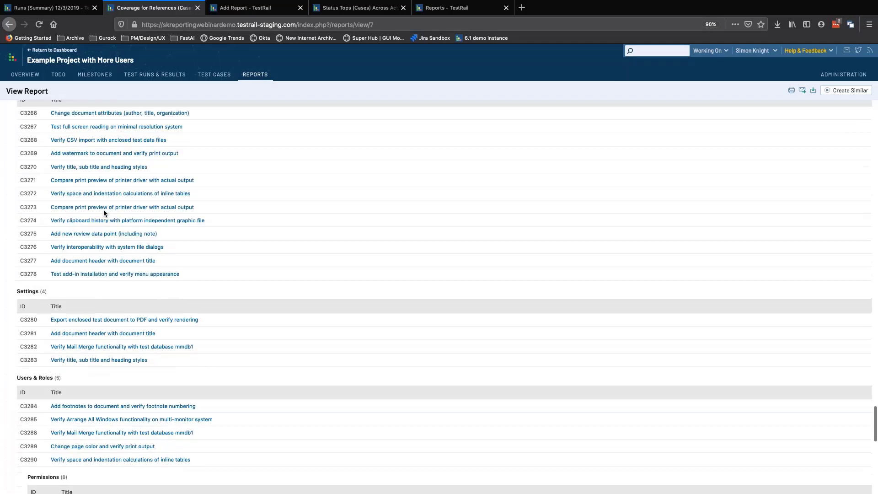
scroll(181, 410, "up", 15)
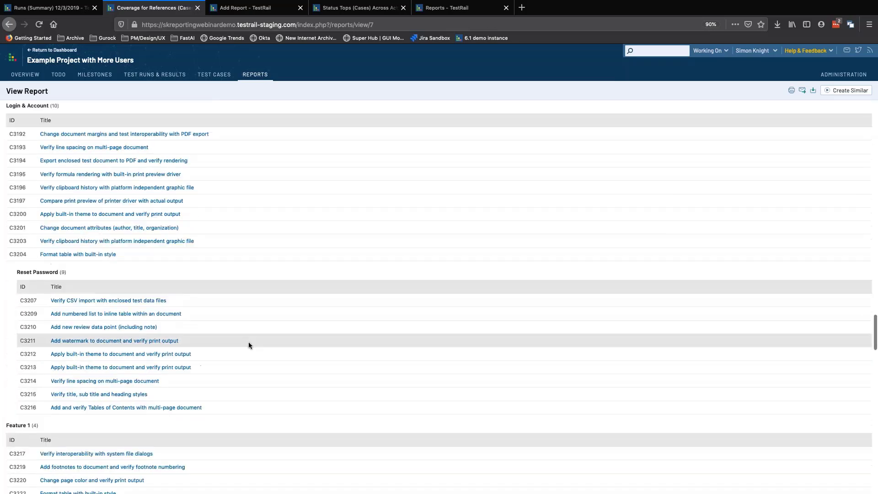
right_click(249, 341)
left_click(276, 270)
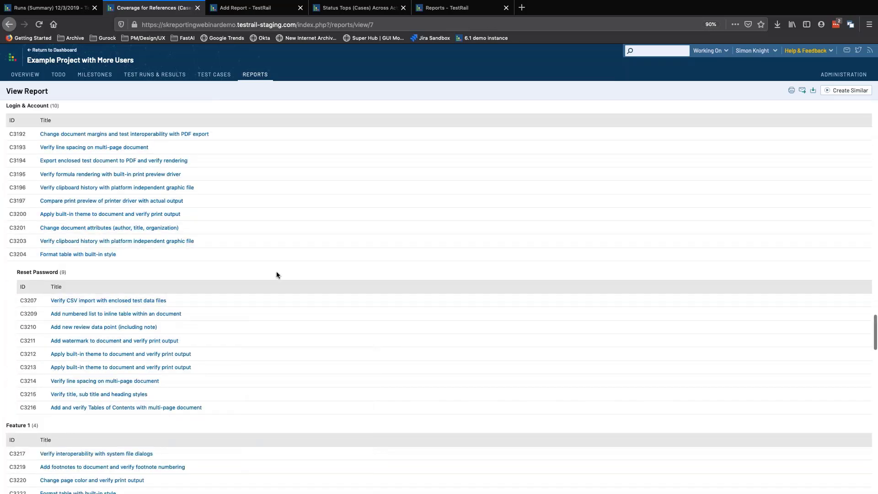
scroll(276, 271, "up", 10)
key("super+r")
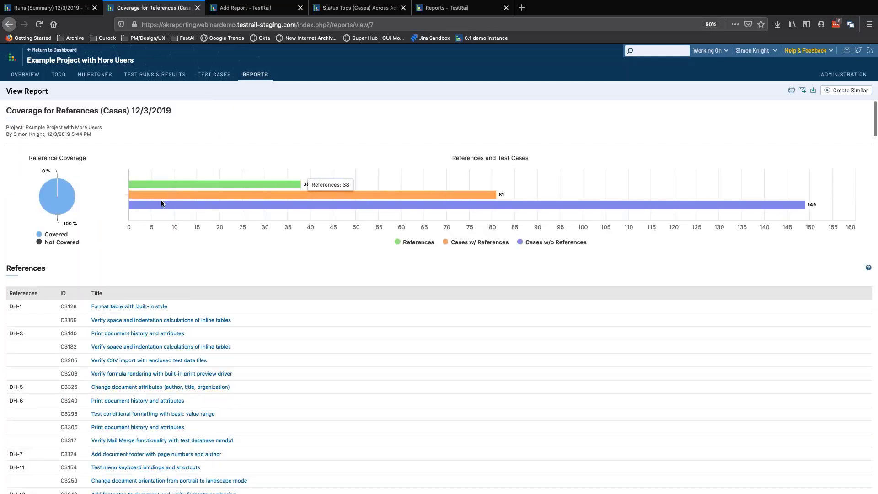